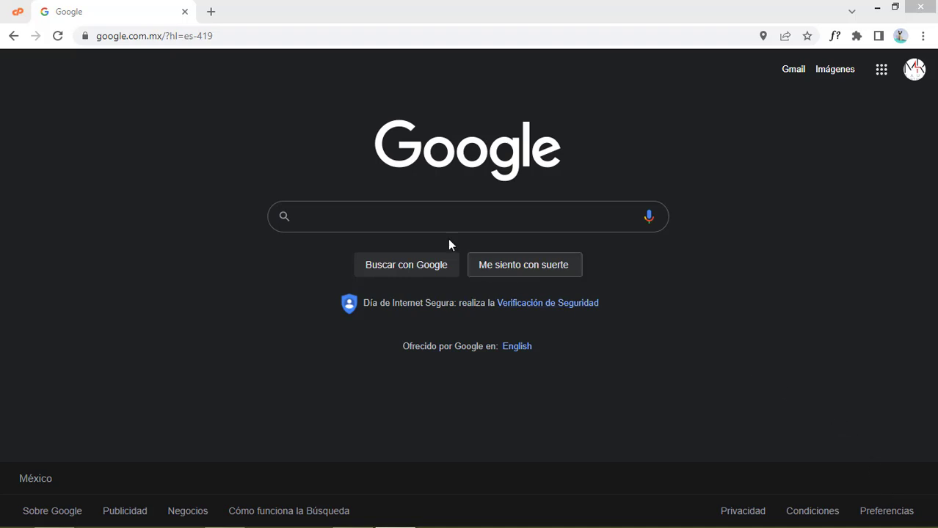
Search Google for 'microsoft forms' and open the Microsoft Forms start page
left_click(390, 247)
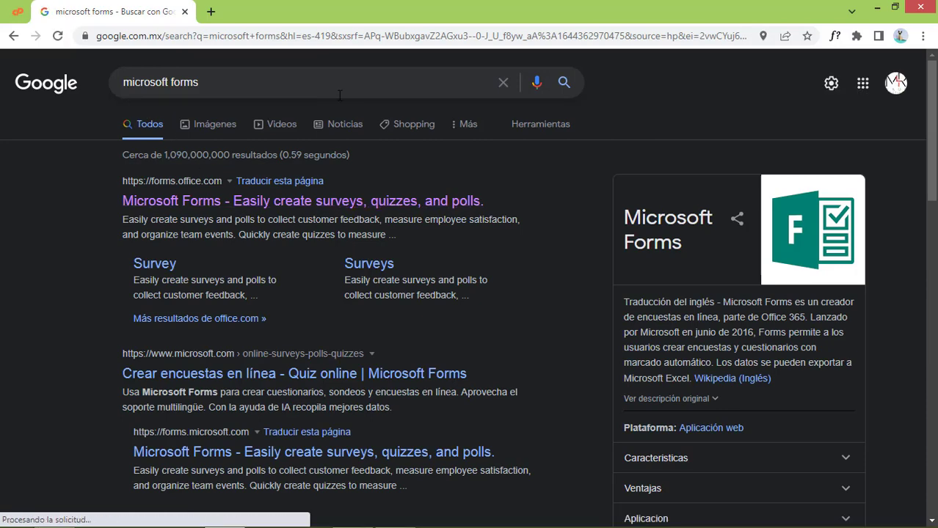
left_click(238, 207)
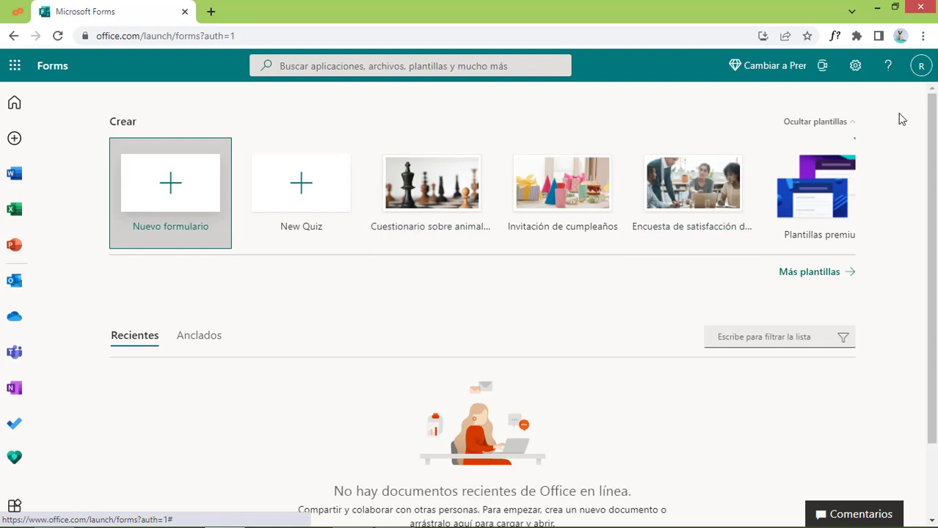
left_click(922, 36)
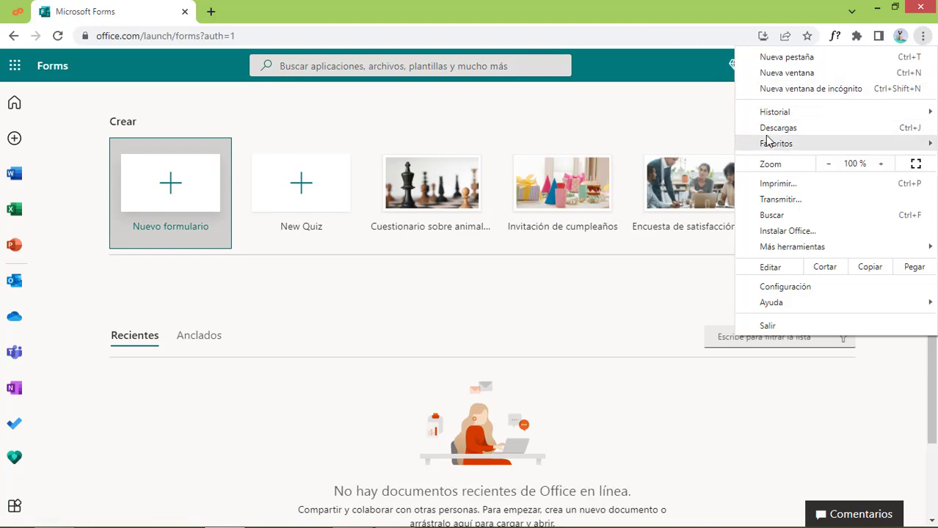
left_click(830, 91)
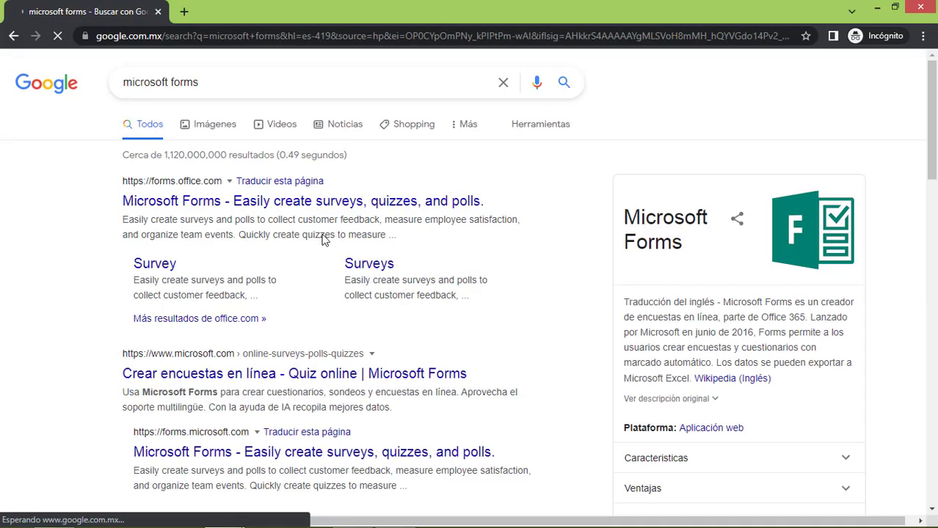
left_click(323, 201)
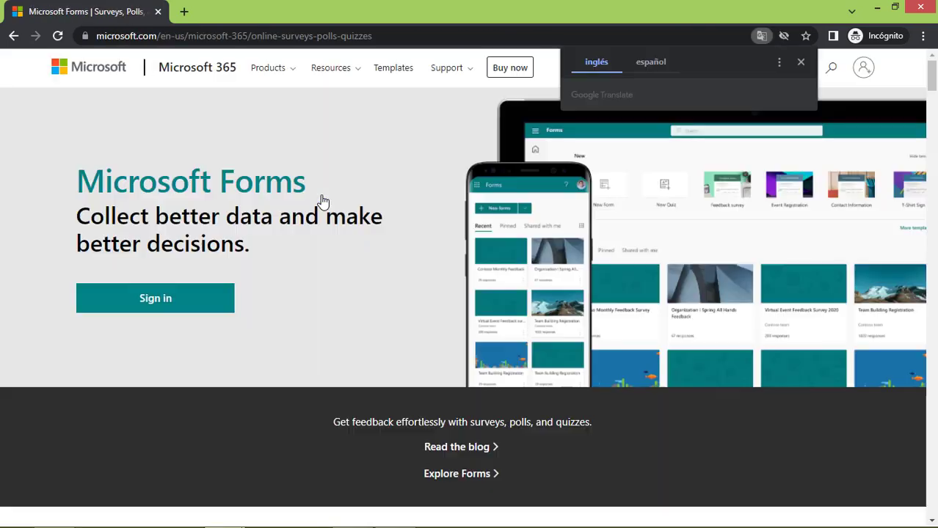
left_click(803, 63)
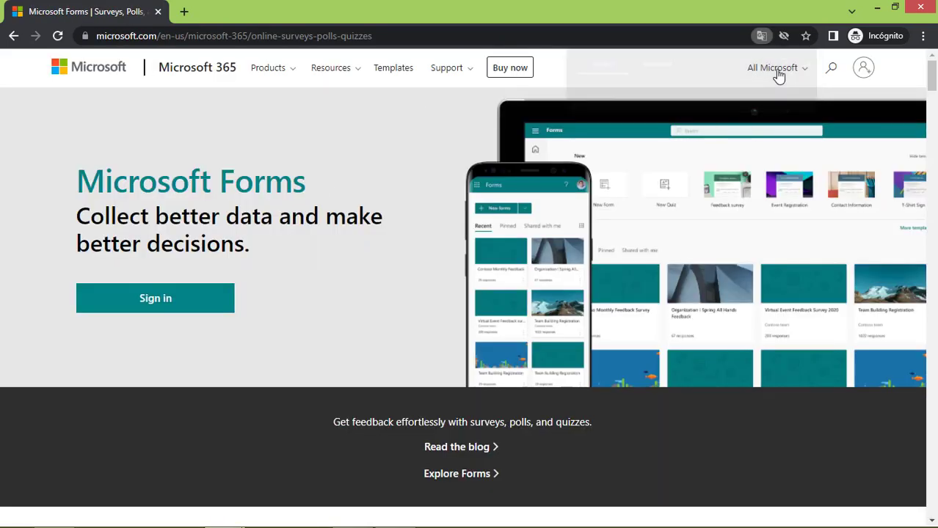
left_click(157, 300)
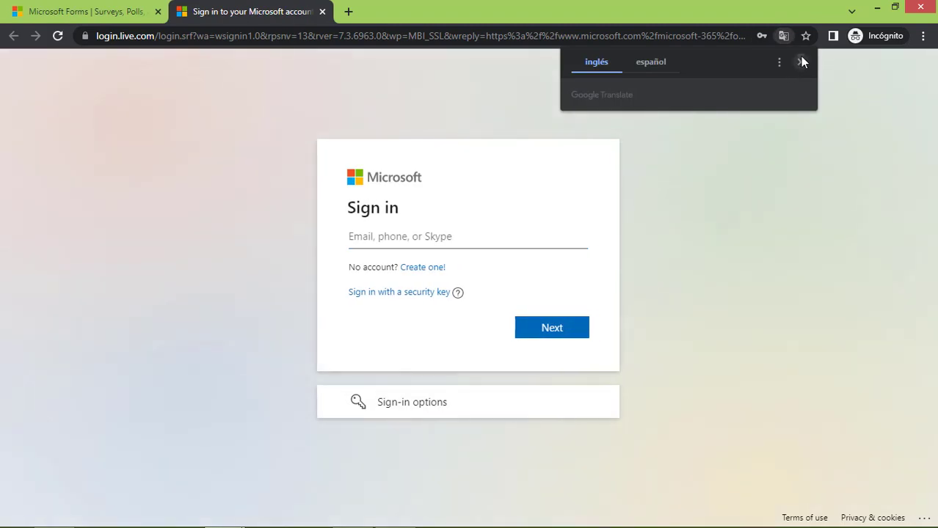
left_click(800, 61)
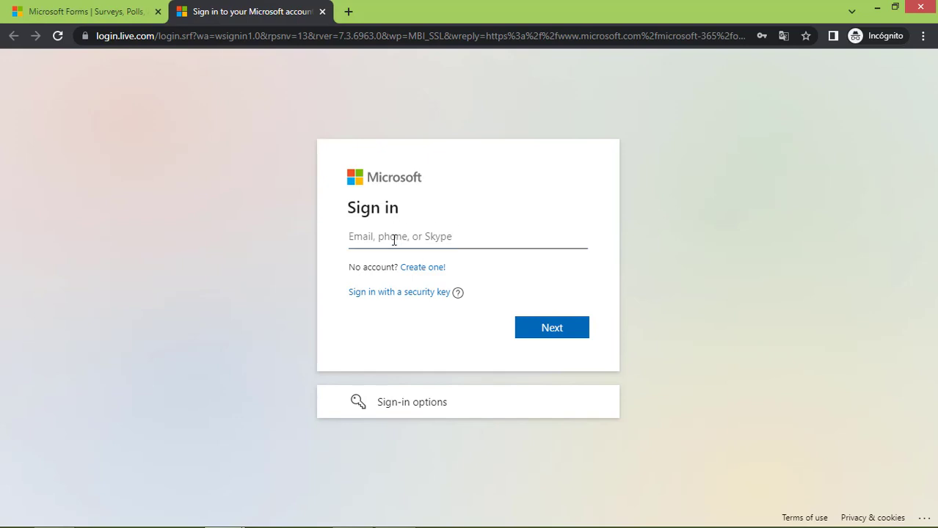
left_click(919, 8)
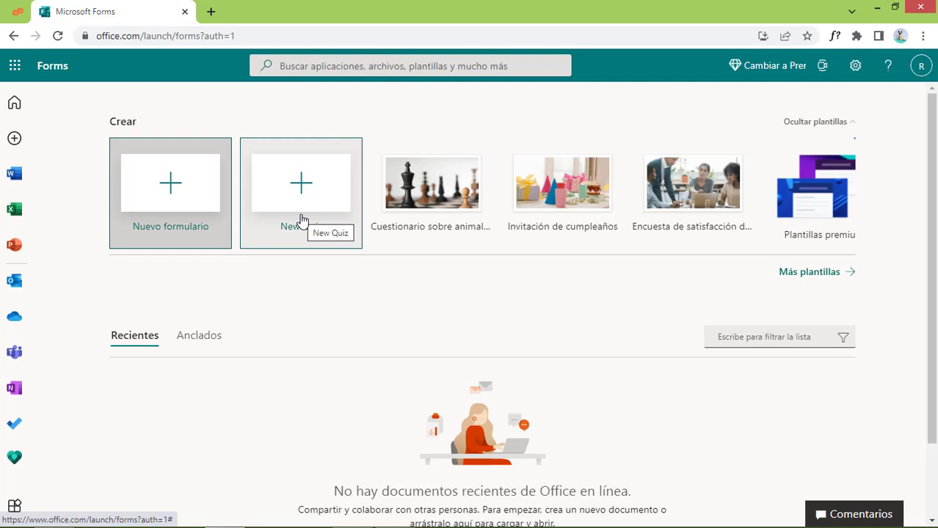
Create a blank 'Formulario sin título' form from the Más plantillas template gallery
left_click(165, 198)
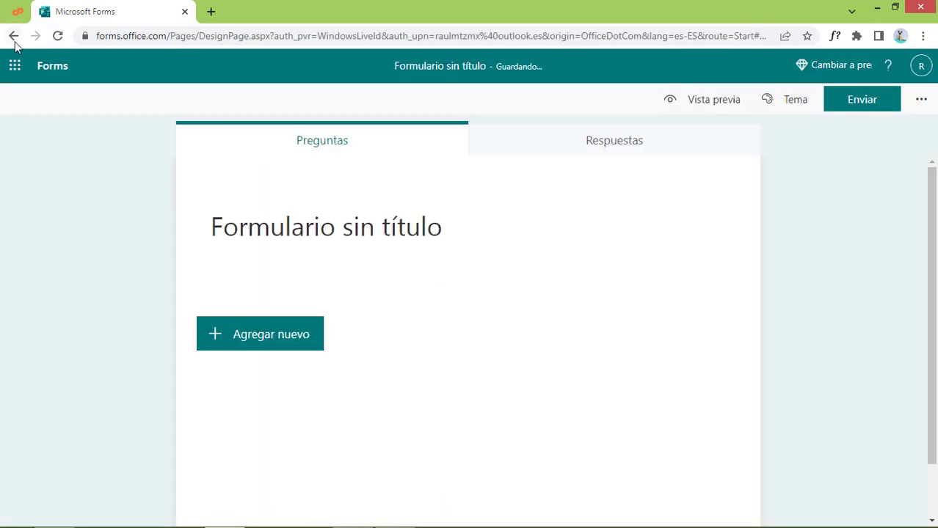
left_click(13, 37)
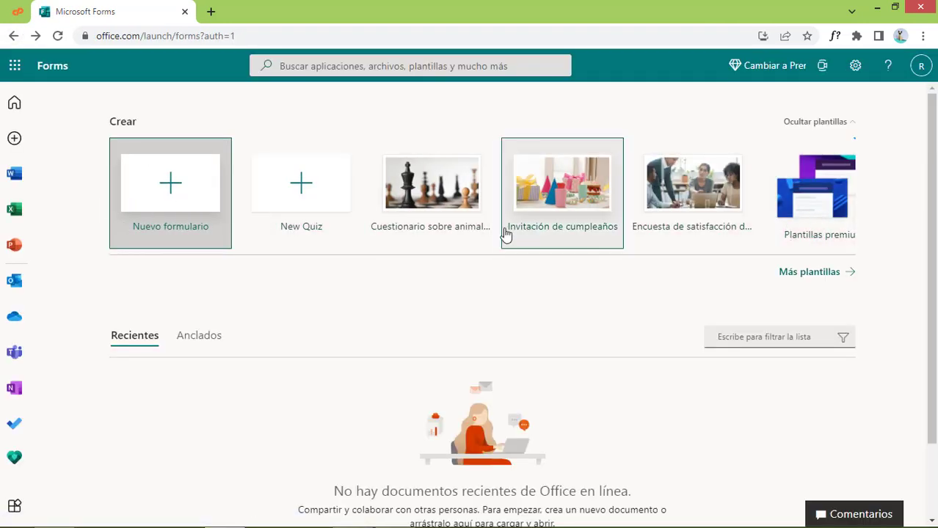
left_click(830, 273)
scroll(781, 358, "down", 5)
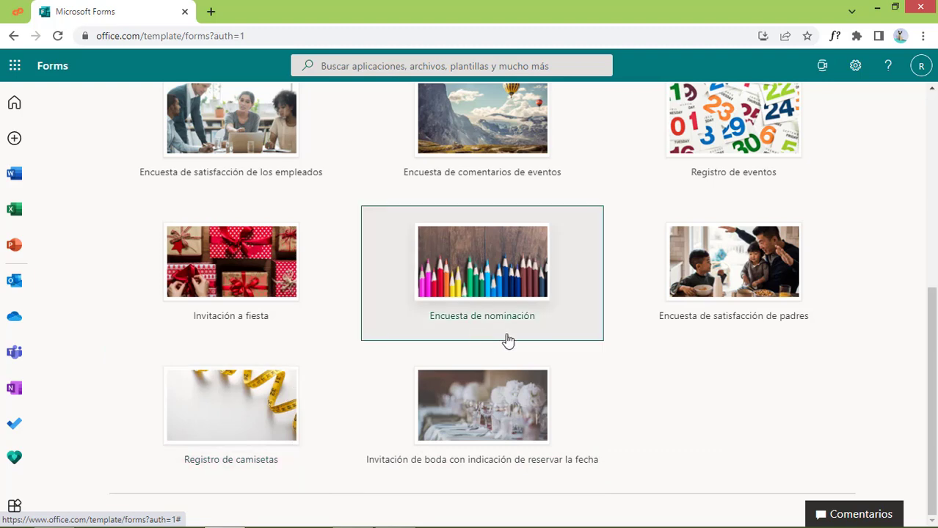
scroll(506, 339, "up", 3)
scroll(477, 339, "up", 2)
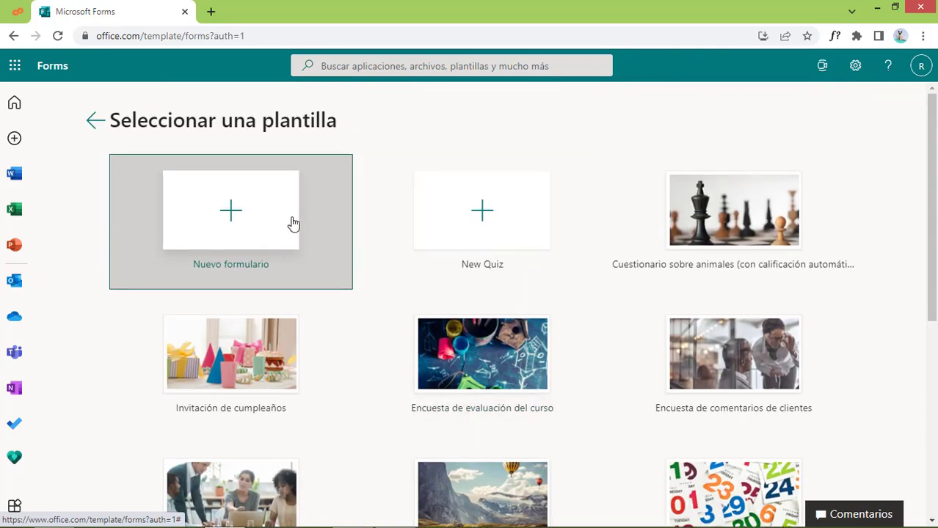
left_click(270, 224)
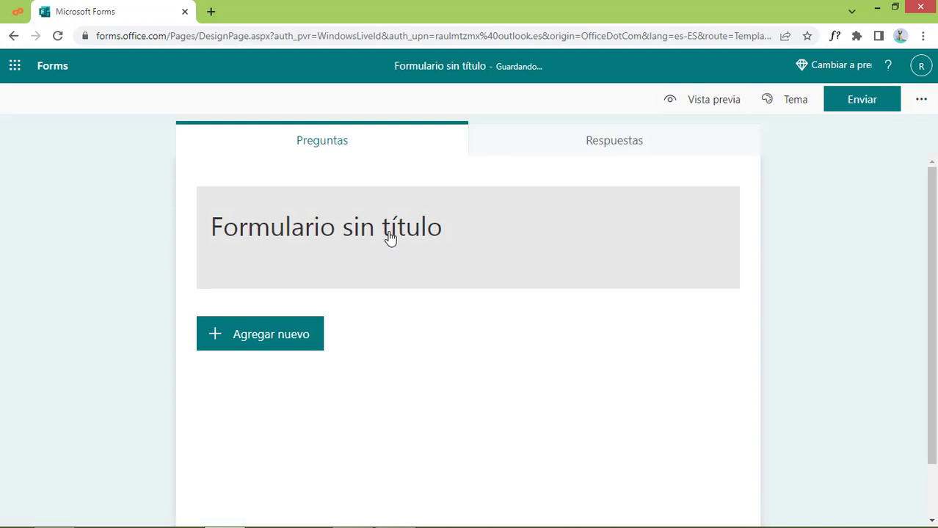
left_click(389, 239)
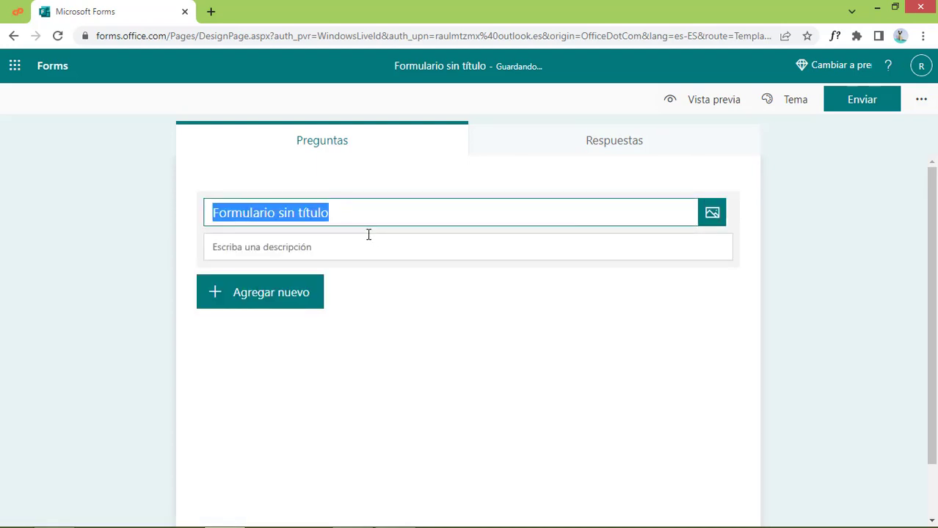
Title the form 'Formulario para novedades del mes'
key("BackSpace")
type("Form")
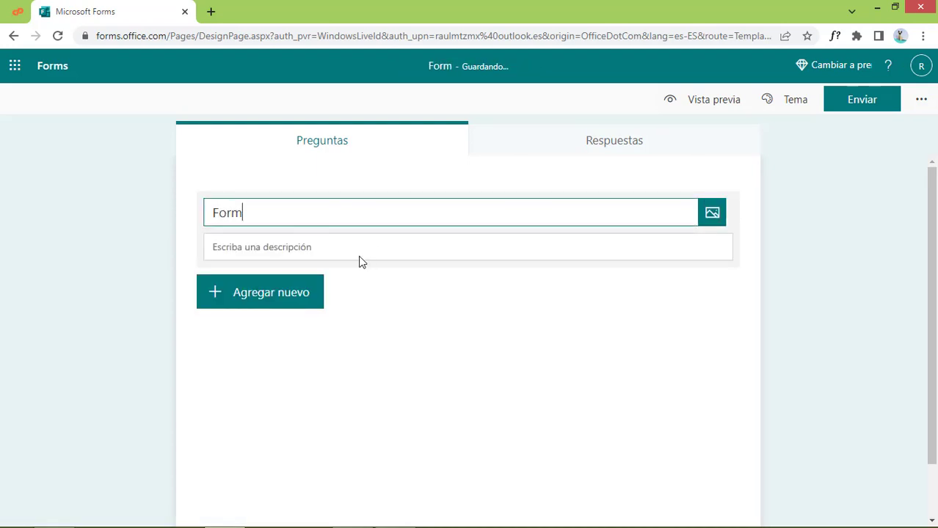
type("ulario para ")
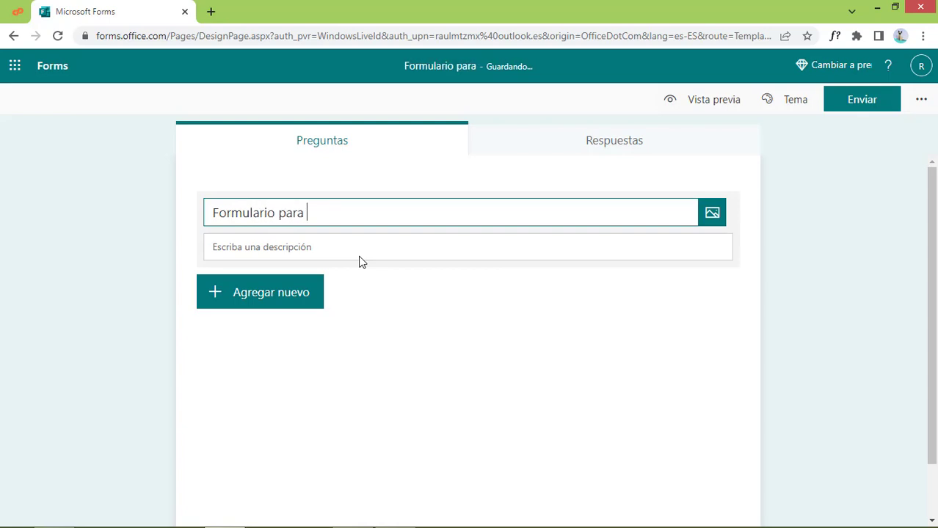
type("nuevos")
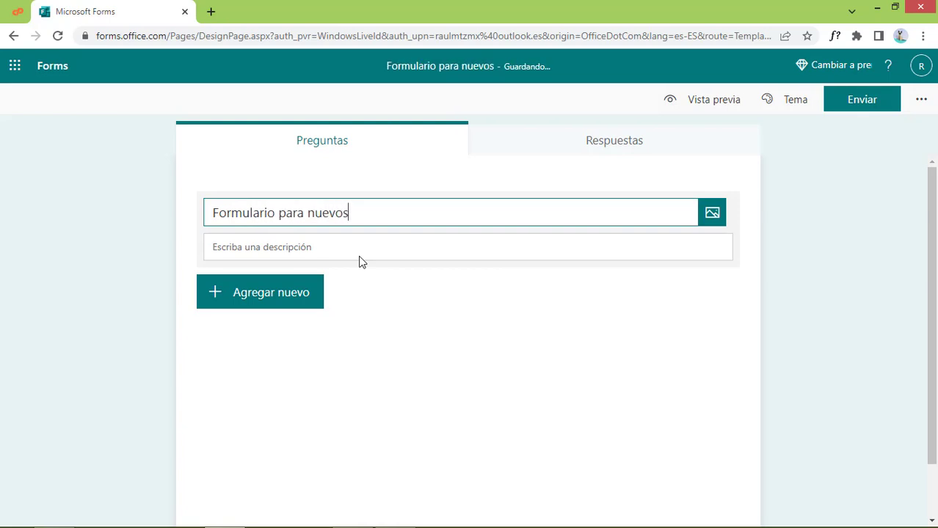
key("BackSpace")
key("BackSpace")
key("BackSpace")
key("BackSpace")
key("BackSpace")
key("BackSpace")
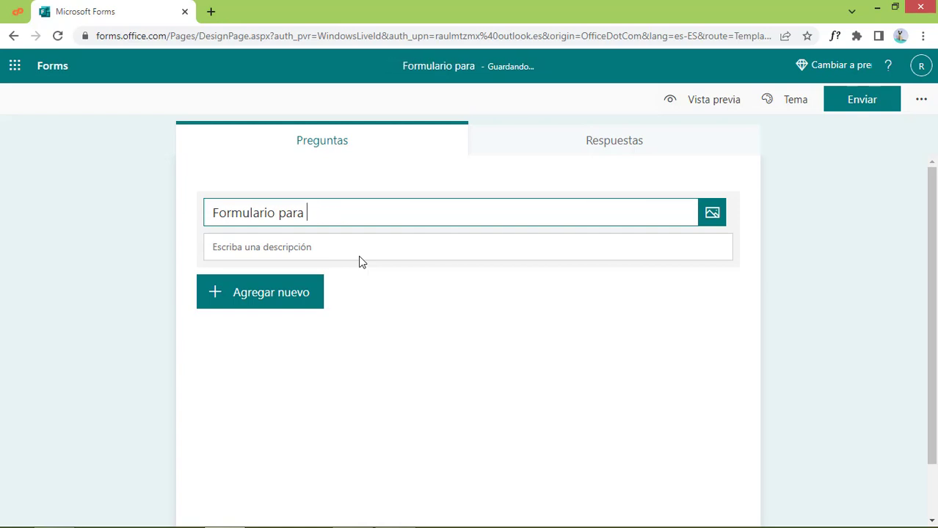
type("novedades d")
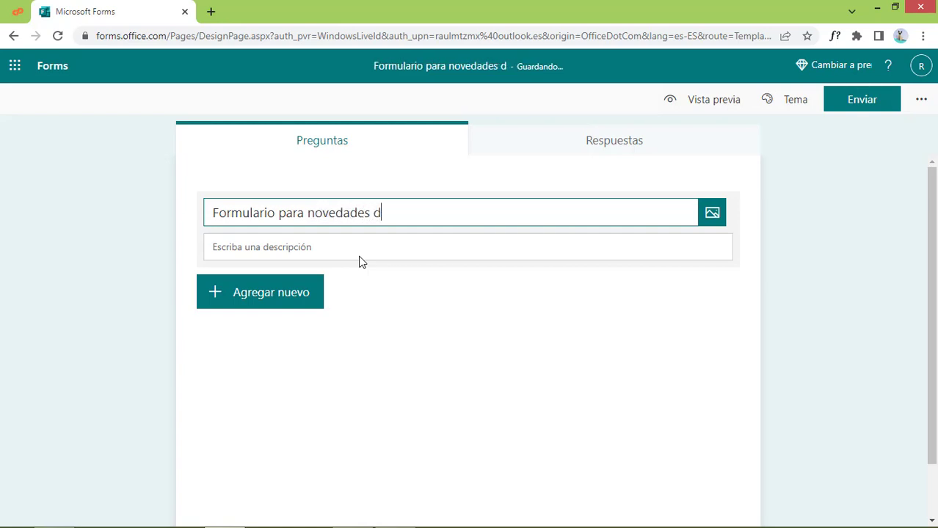
type("eñ")
key("BackSpace")
type("l mes")
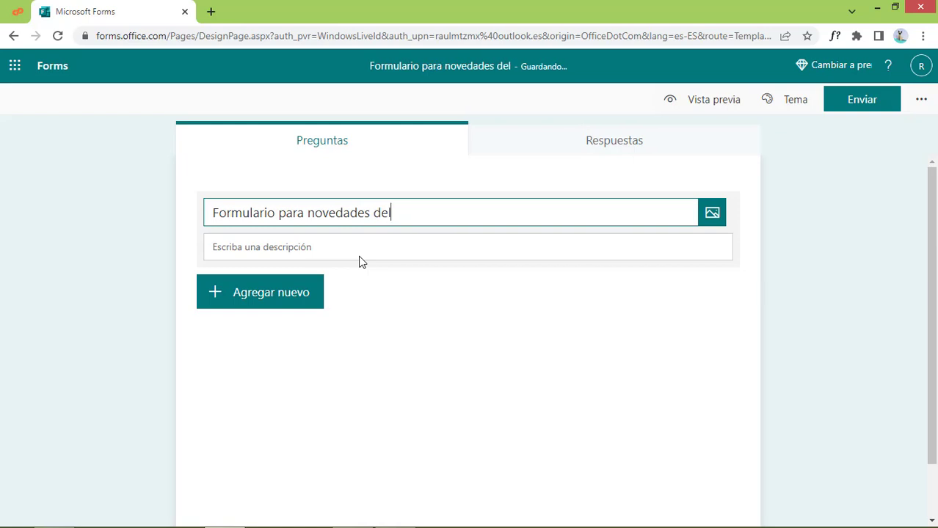
Add the description 'Formulario para que lo alumnos ayuden a crear el contenido del…' below the title
left_click(371, 244)
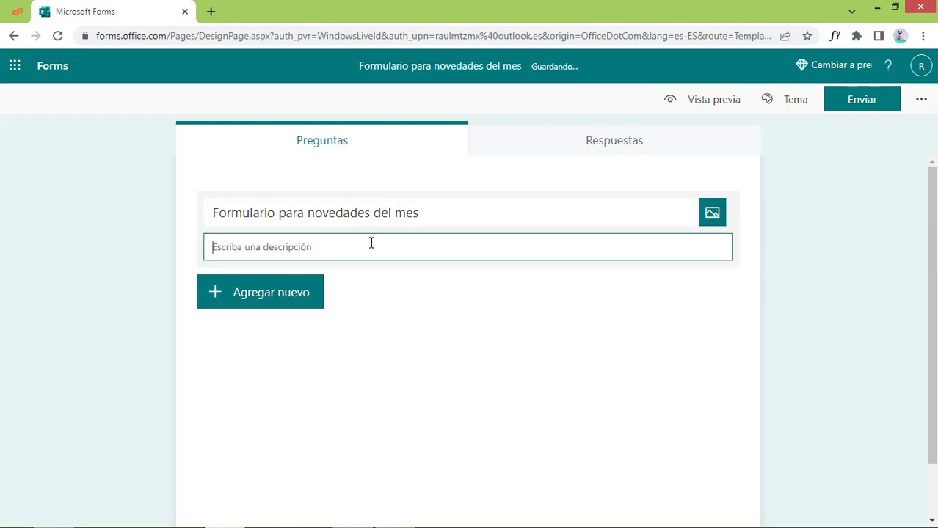
type("Formulario para que lo alumnos")
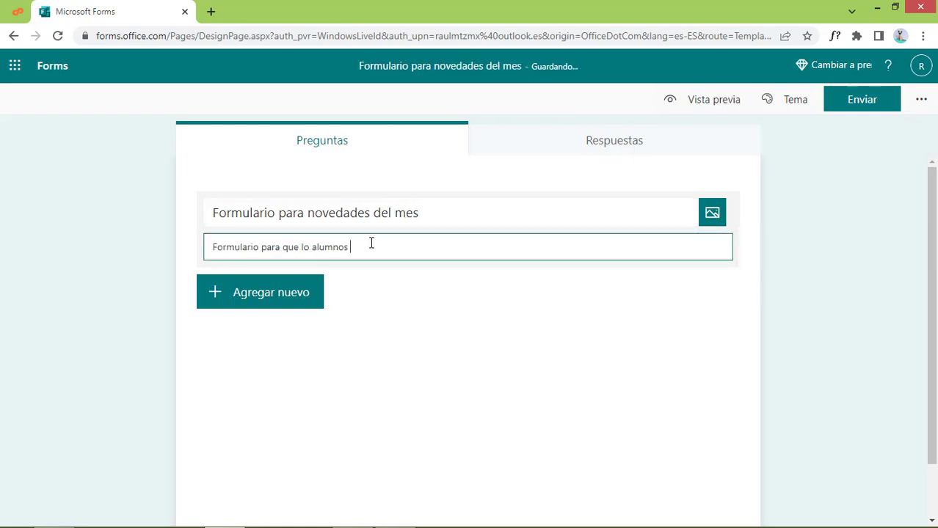
type(" ayuden a crear el contenido del mes")
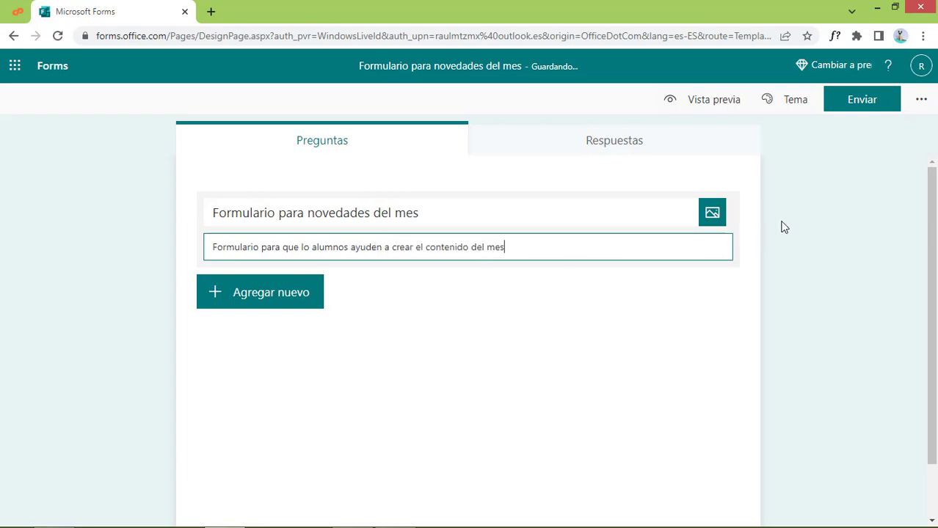
left_click(712, 213)
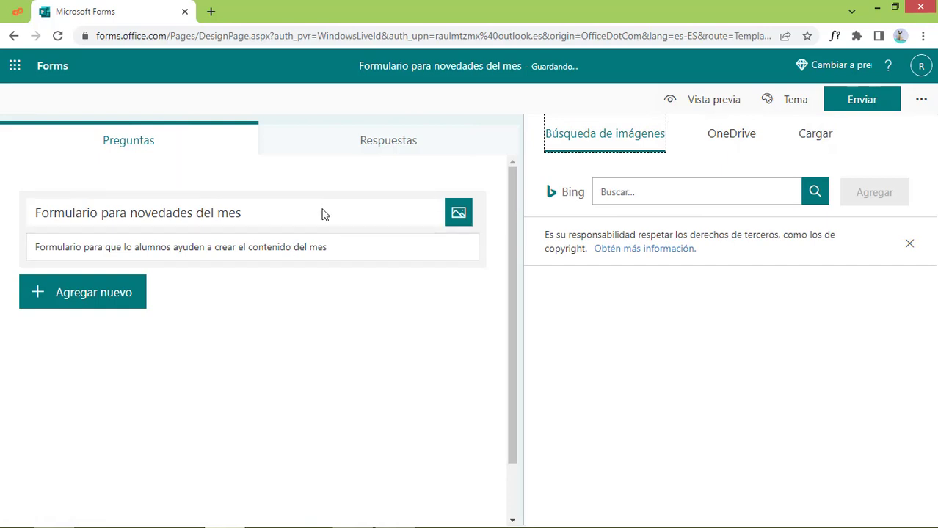
Search online images for WordPress and add the first WordPress logo to the header
left_click(711, 194)
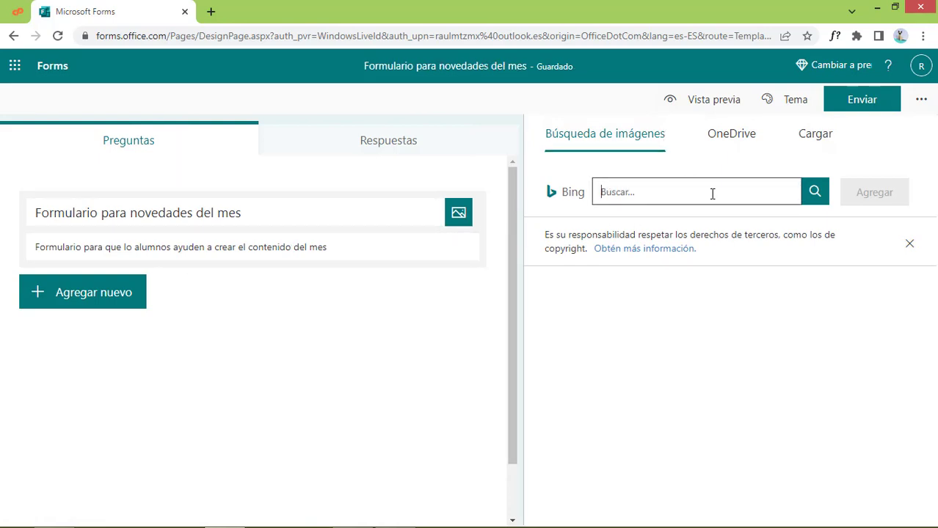
type("wordprr")
type("ss")
left_click(817, 195)
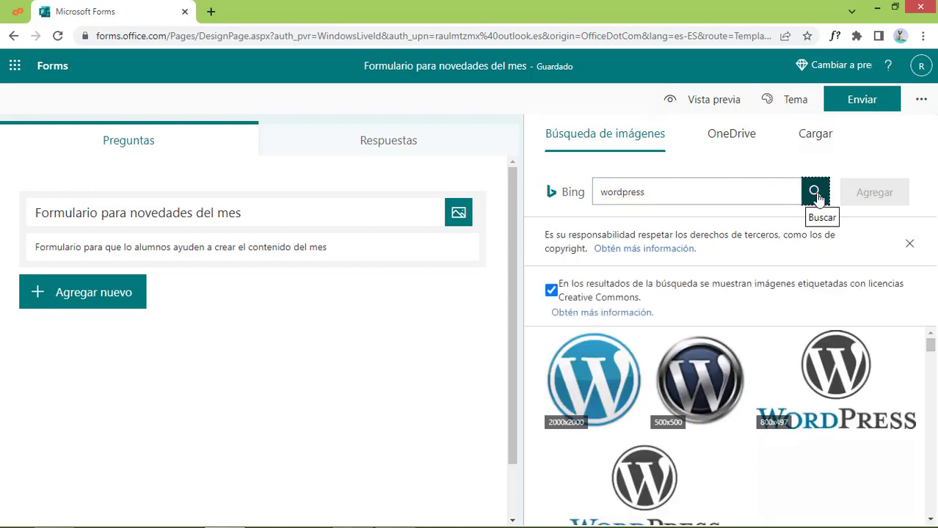
left_click(578, 383)
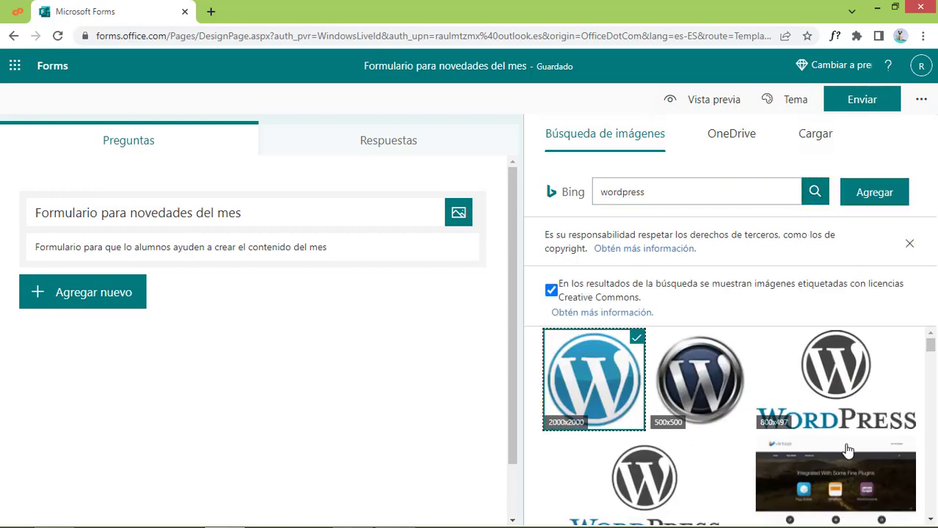
left_click(880, 201)
Reopen the form header in edit mode to change its title
left_click(542, 271)
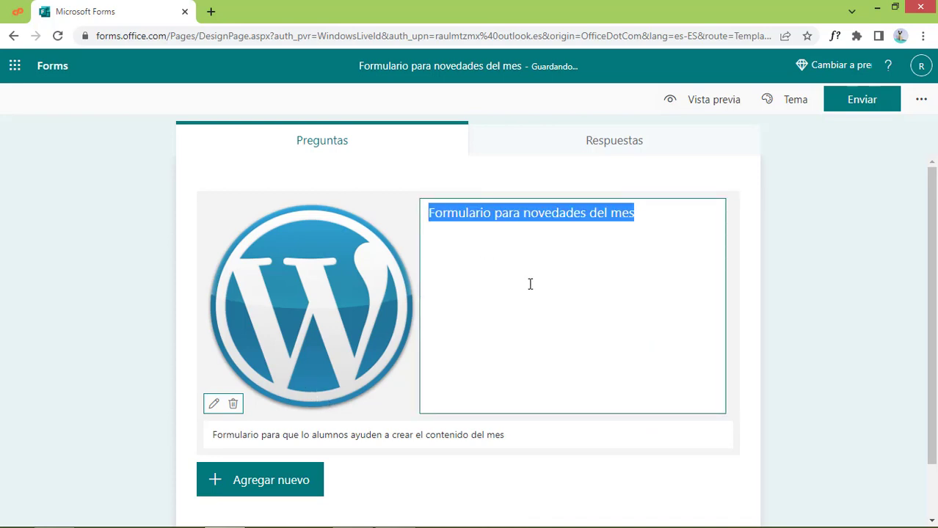
left_click(530, 284)
left_click(843, 300)
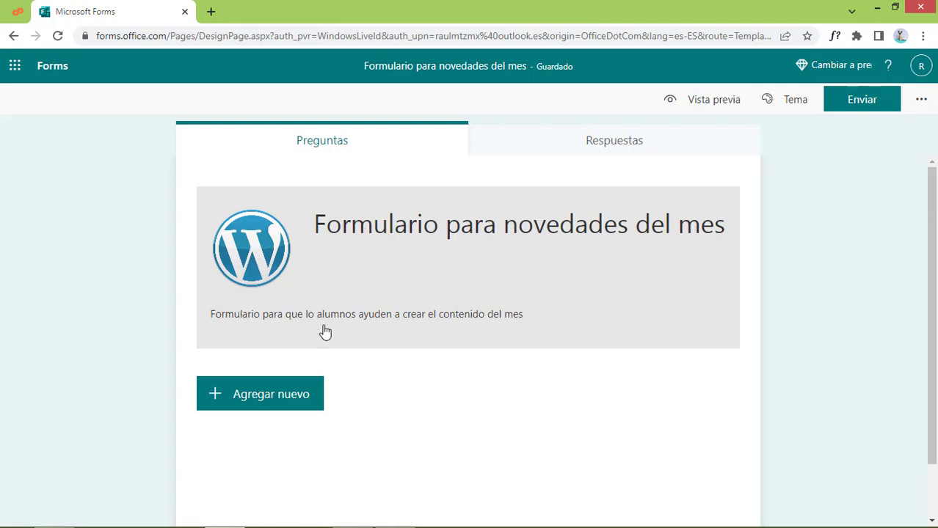
scroll(653, 365, "down", 1)
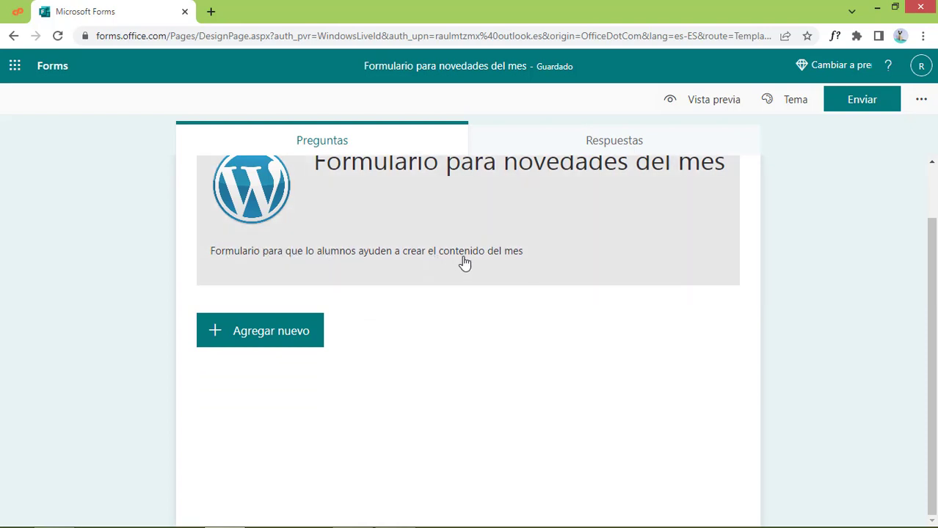
left_click(461, 257)
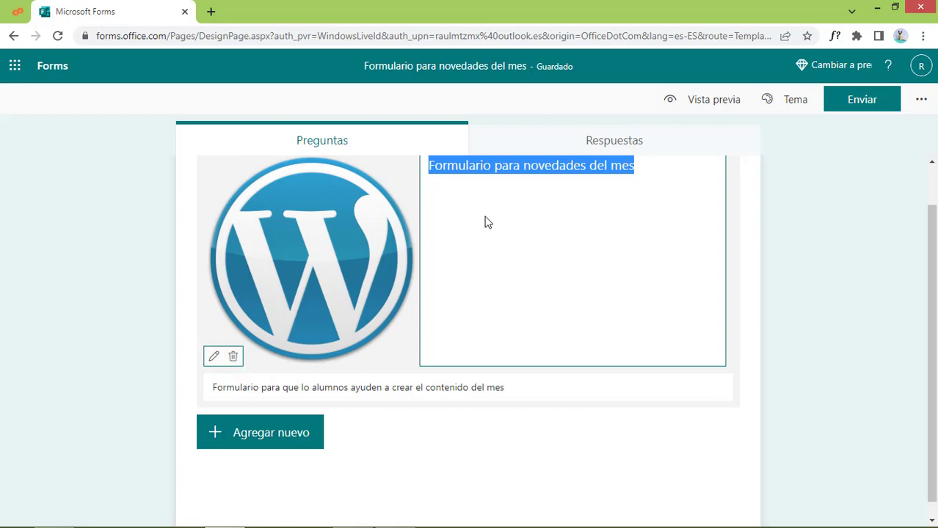
Retitle the form 'Contesta la siguientes preguntas y ayúdanos a crear nuevo contenido', spellchecking ayúdanos
type("Conteta")
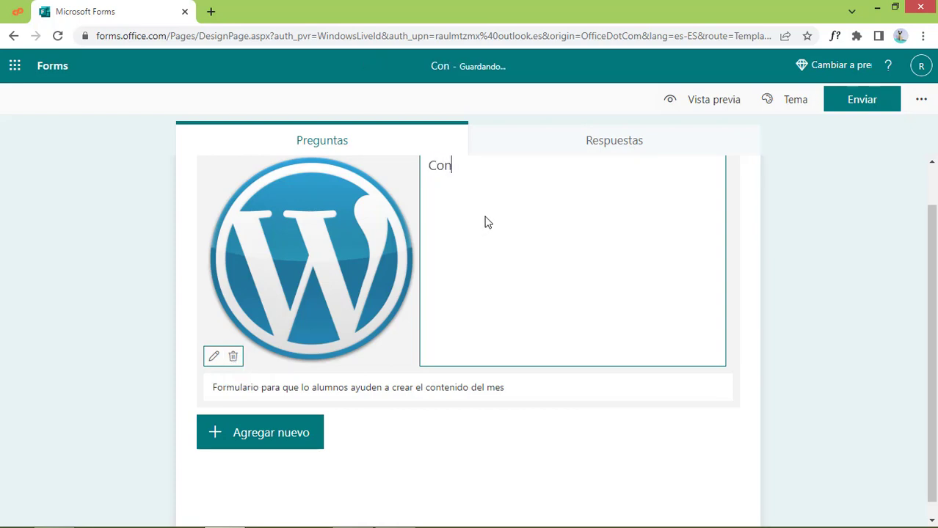
key("BackSpace")
key("BackSpace")
type("sta la s")
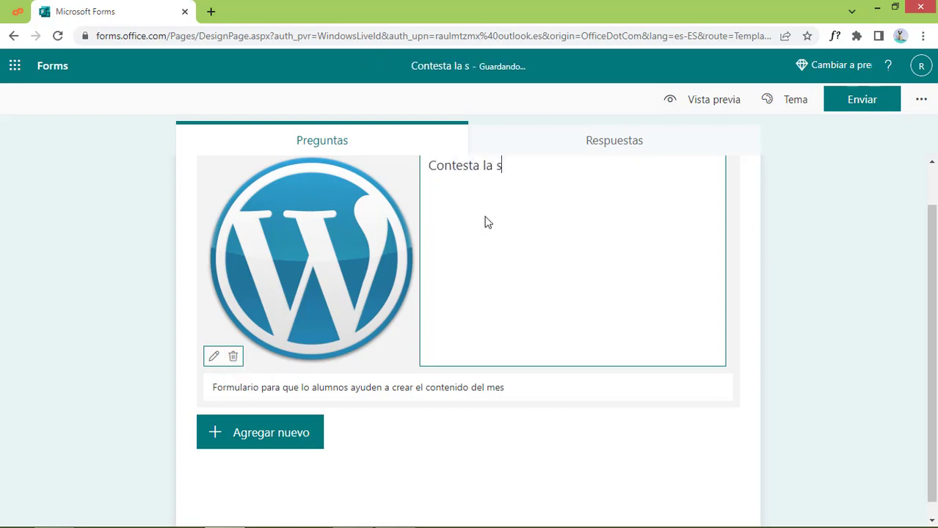
type("iguientes preguntas y ayuda")
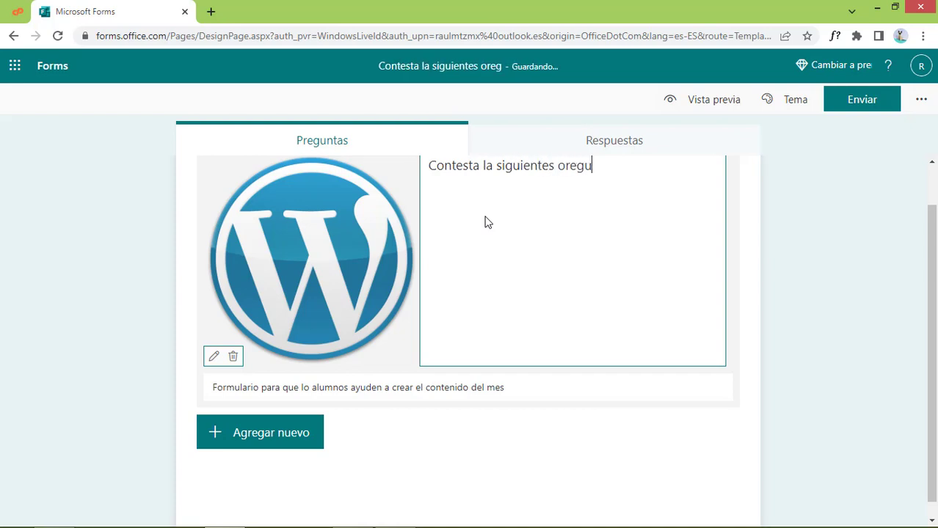
type("nos")
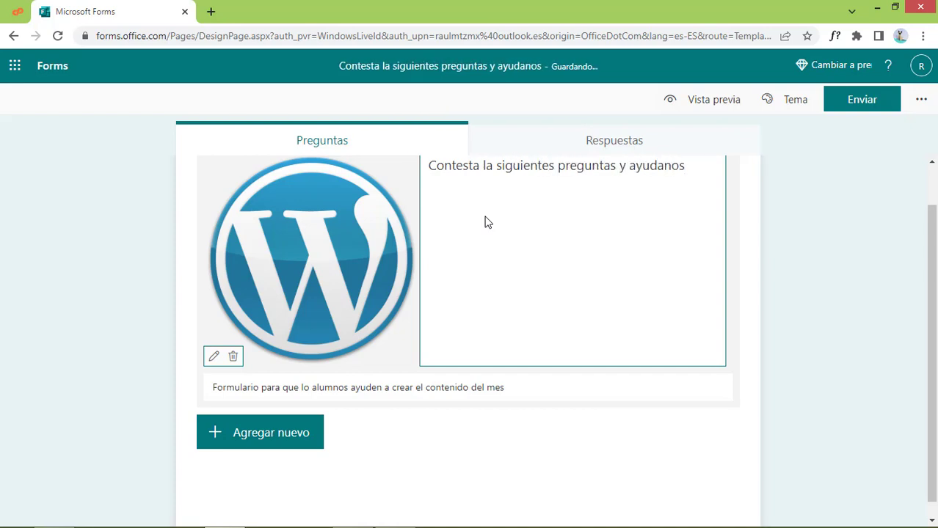
type(" a crear nuev")
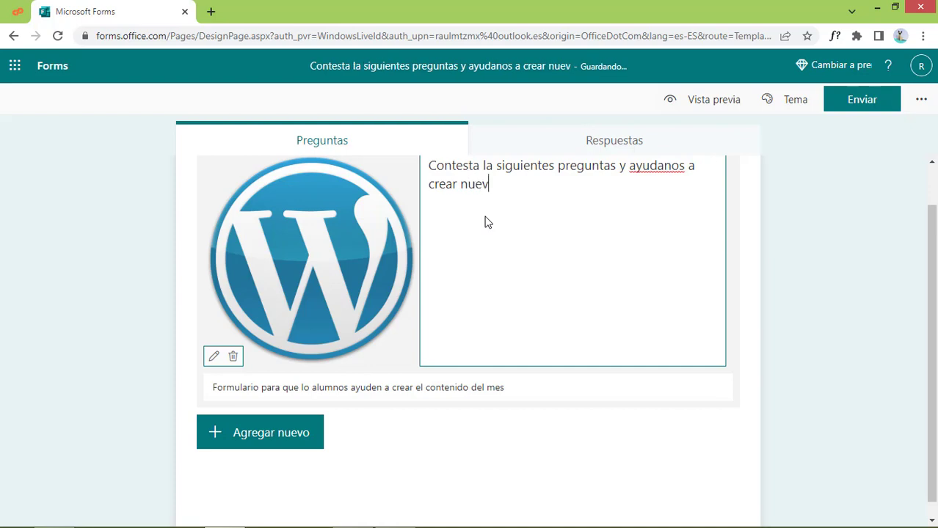
type("o contenido")
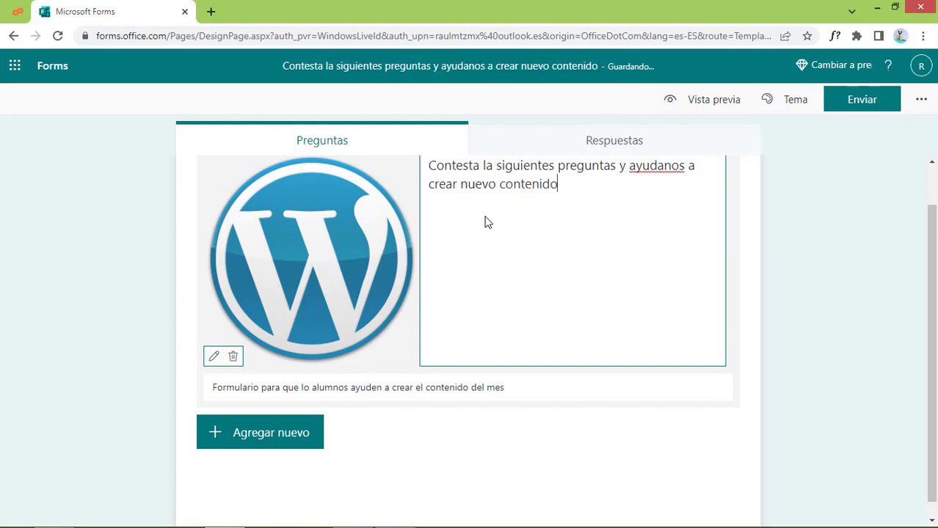
right_click(657, 165)
left_click(688, 176)
left_click(484, 426)
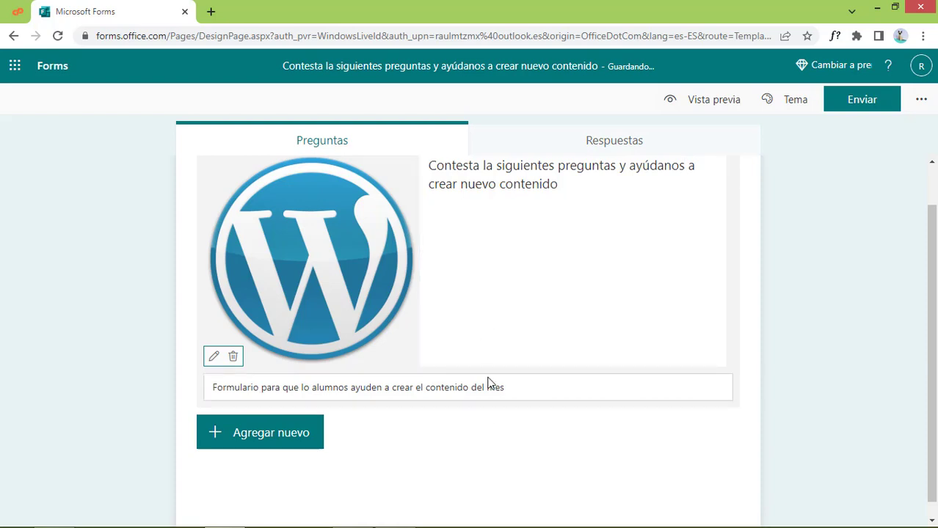
scroll(817, 384, "down", 1)
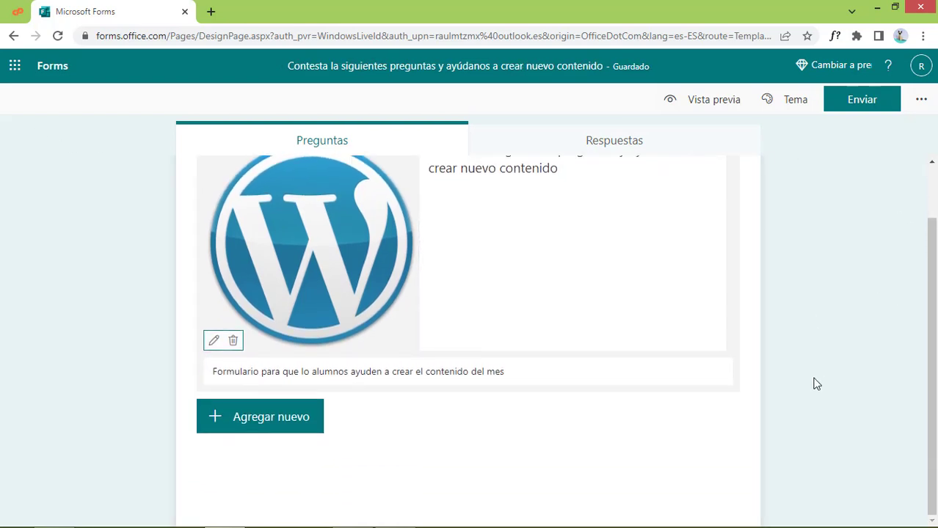
scroll(815, 384, "up", 1)
scroll(815, 384, "down", 1)
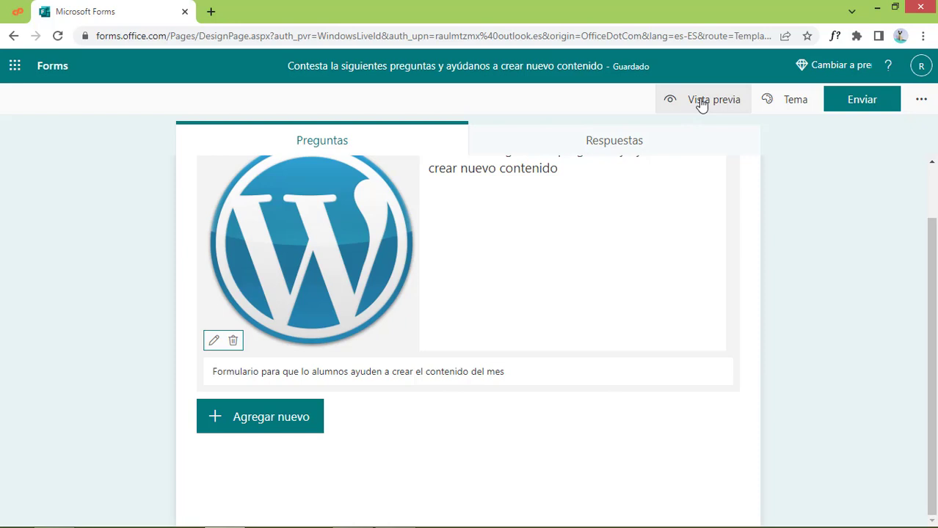
Apply the blue illustrated theme showing hands holding a tablet
left_click(793, 105)
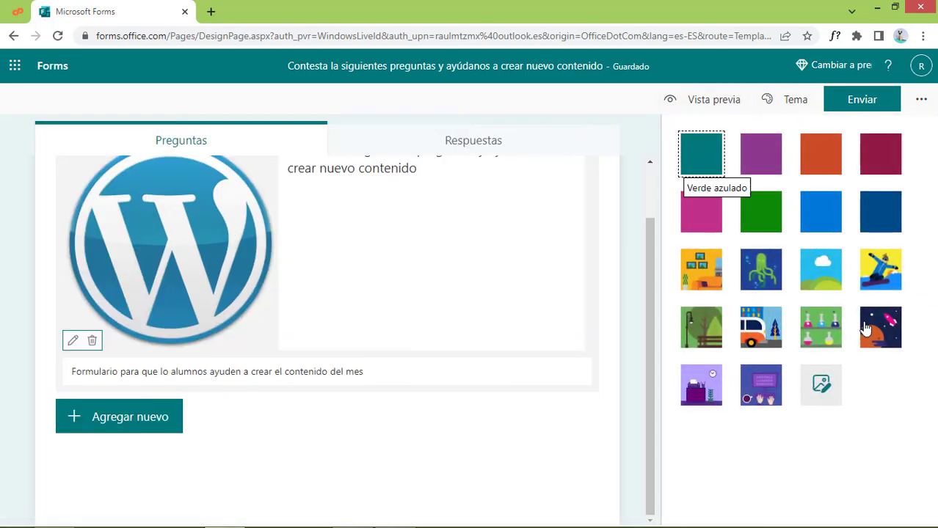
left_click(758, 396)
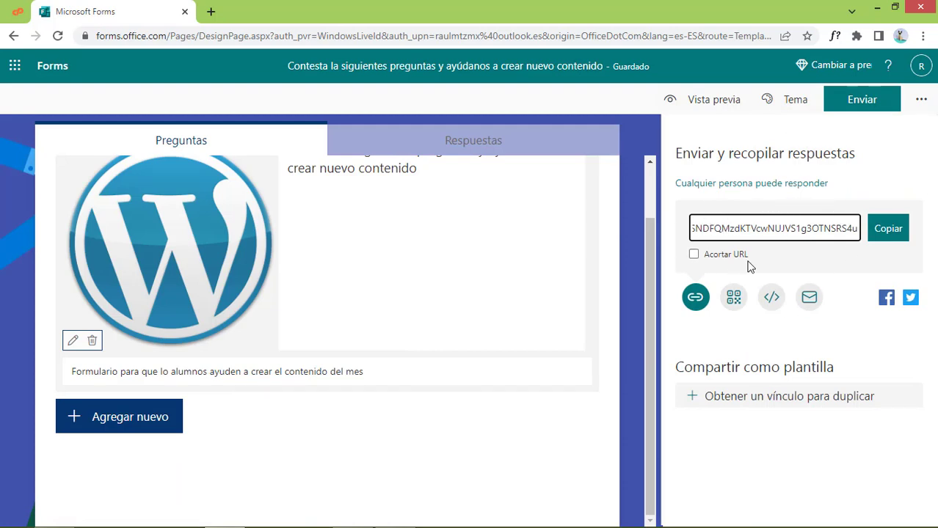
key("Escape")
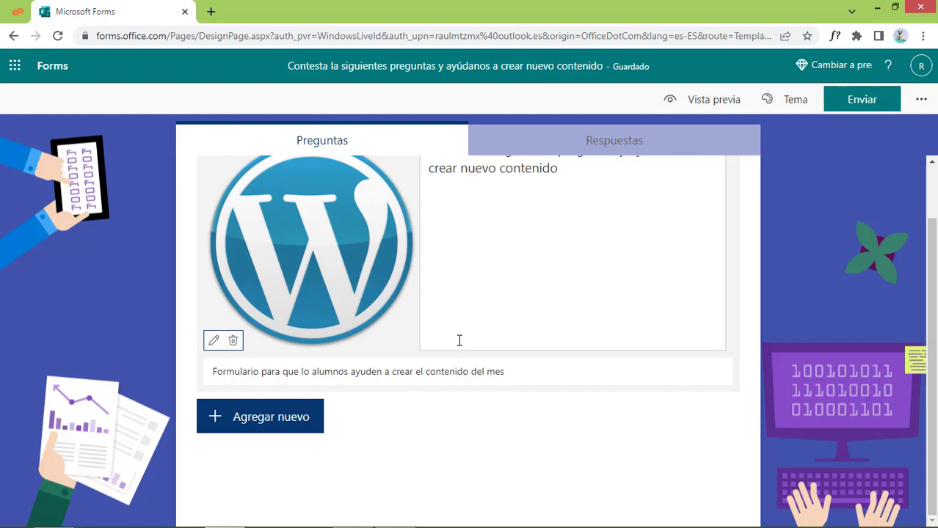
Insert a Texto question from Agregar nuevo's extra question types
left_click(287, 416)
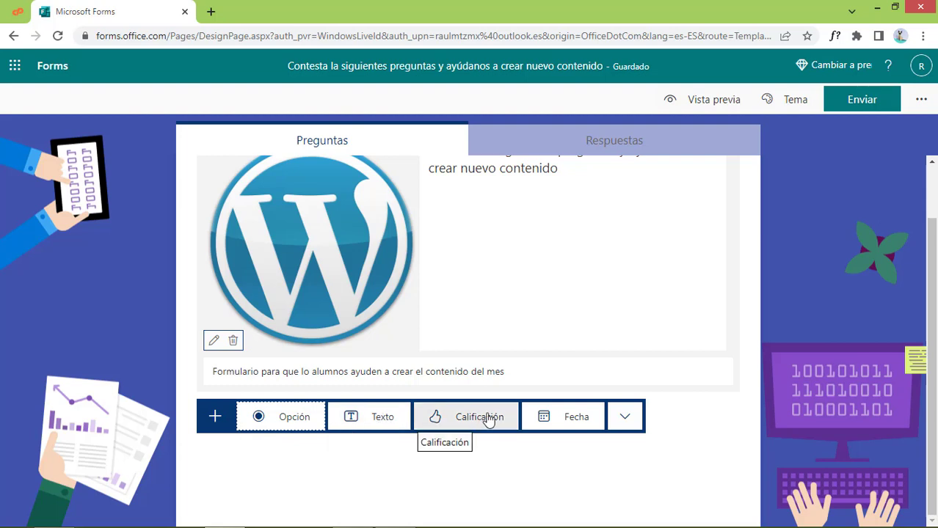
left_click(623, 419)
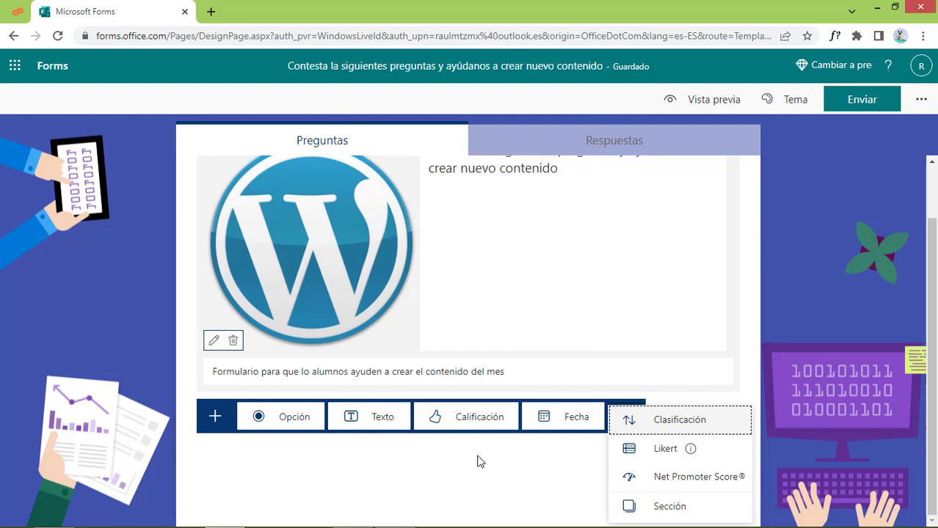
left_click(370, 420)
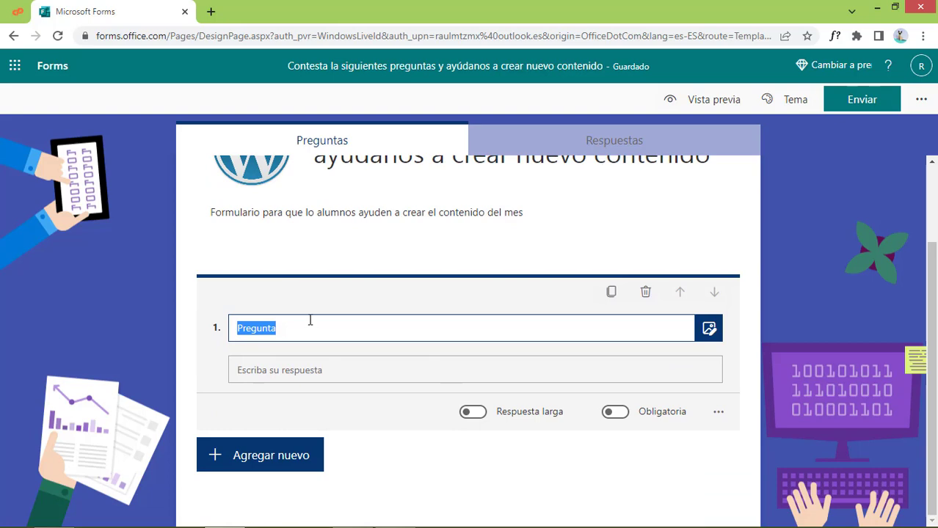
Title question 1 'Nombre completo', keep it short-answer and mark it Obligatoria
type("Nombre completo")
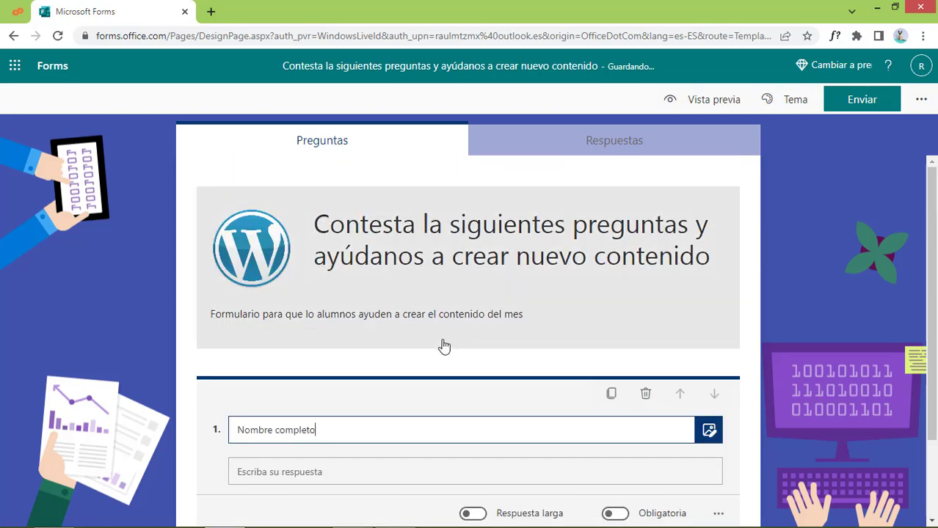
left_click(643, 309)
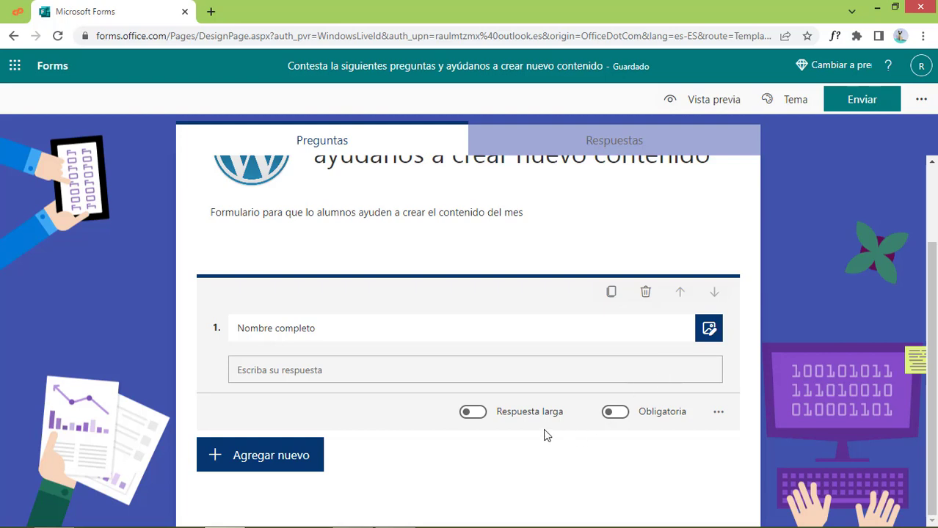
left_click(470, 412)
scroll(465, 416, "up", 1)
scroll(551, 450, "down", 2)
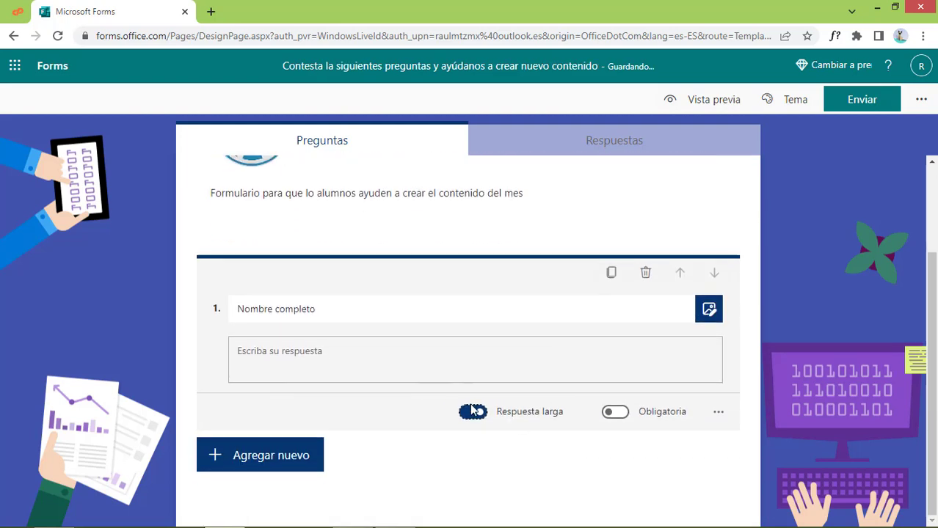
left_click(473, 414)
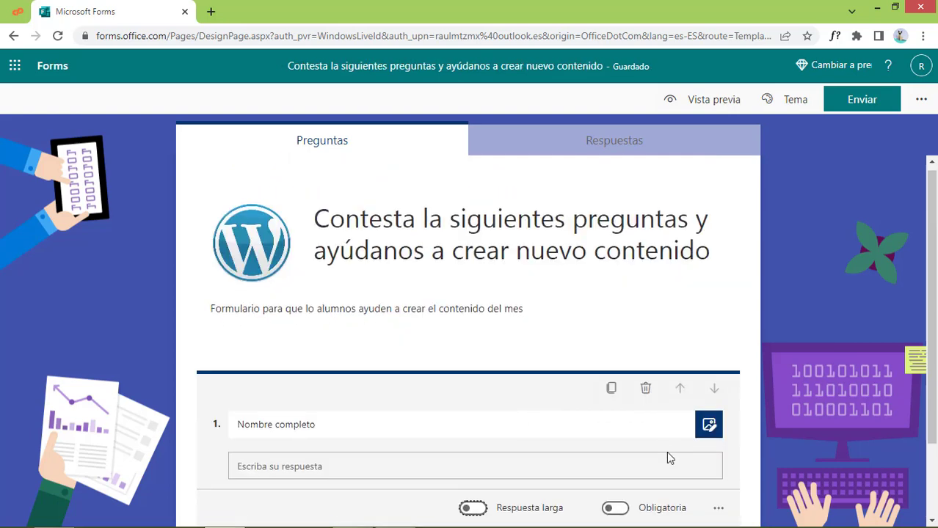
scroll(666, 455, "down", 2)
left_click(609, 412)
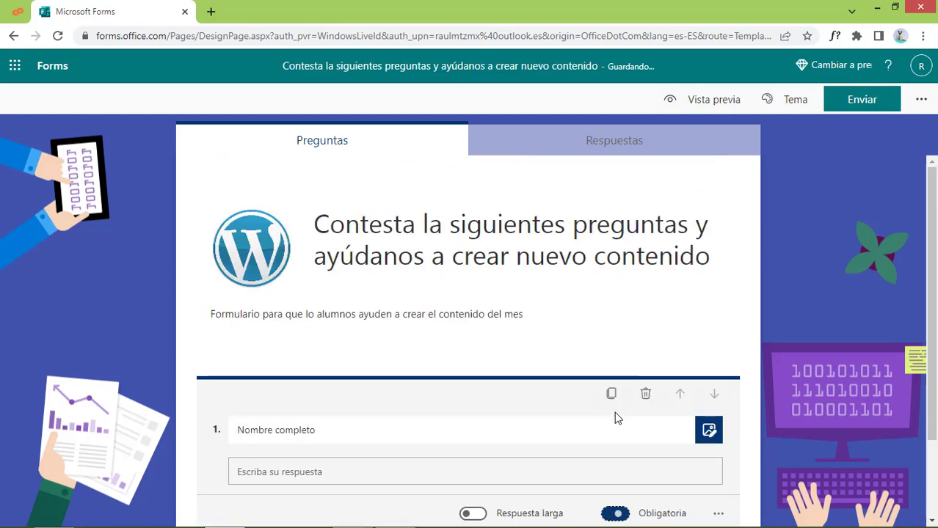
left_click(718, 415)
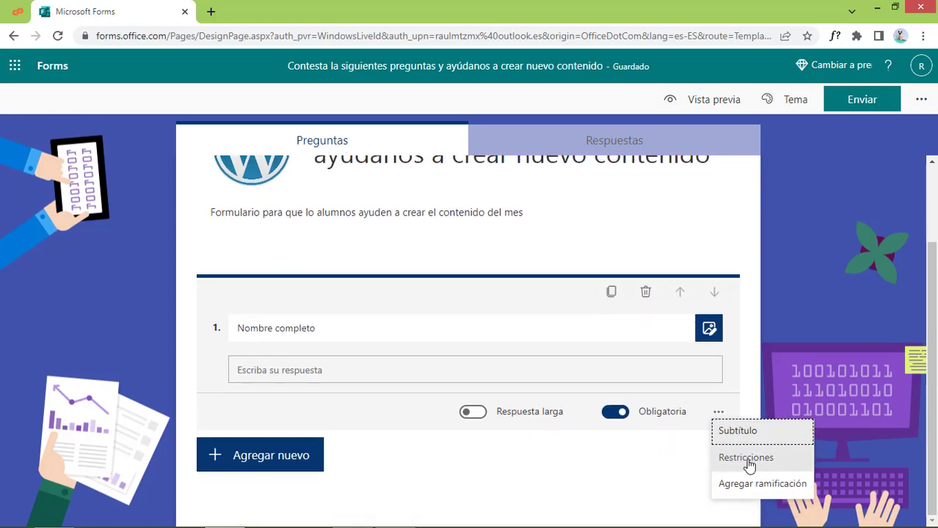
Try a Número answer restriction on the Nombre completo question
left_click(746, 457)
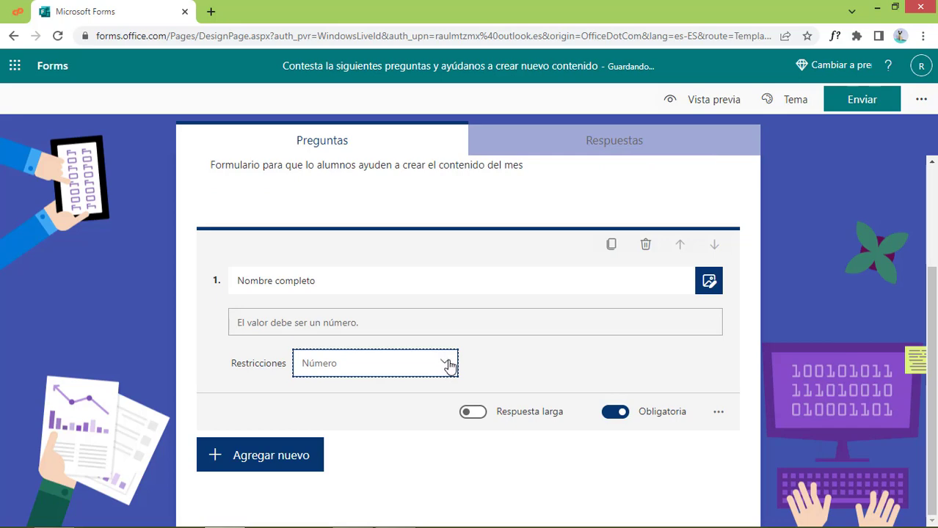
left_click(447, 364)
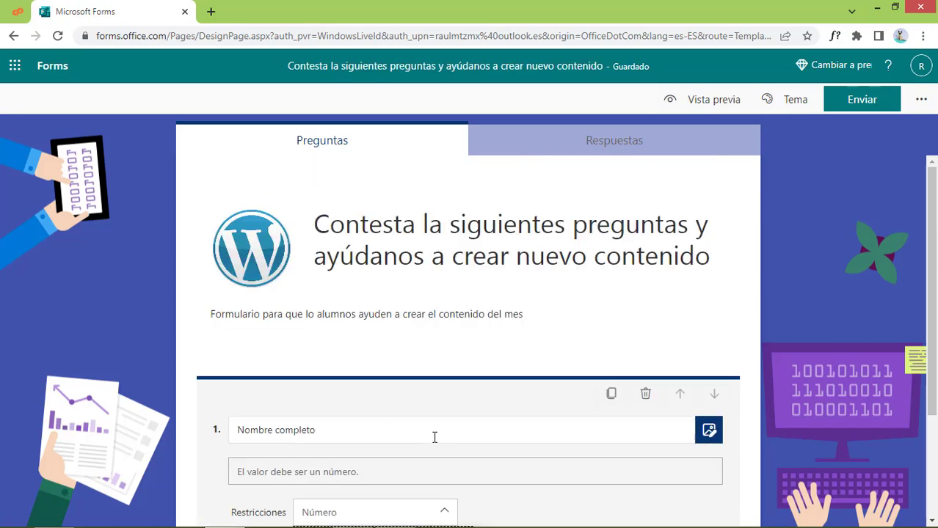
scroll(437, 442, "down", 2)
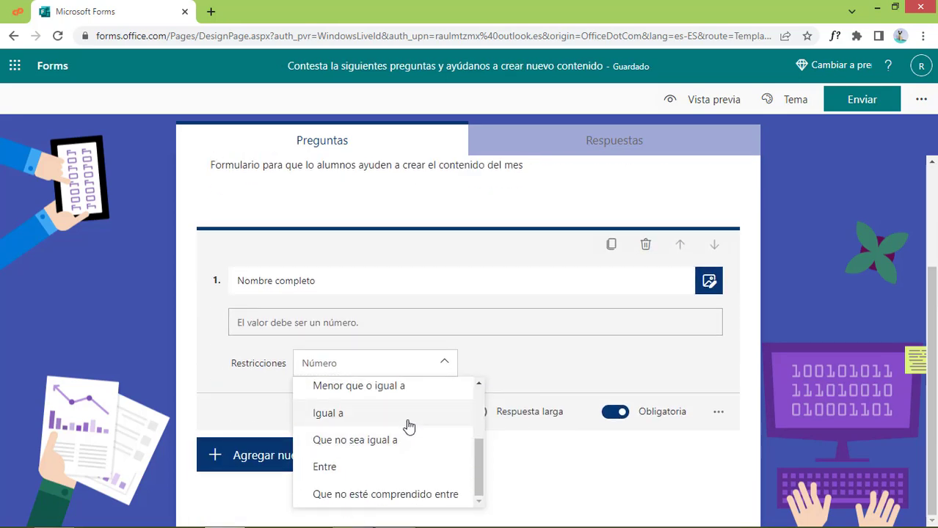
scroll(415, 430, "up", 2)
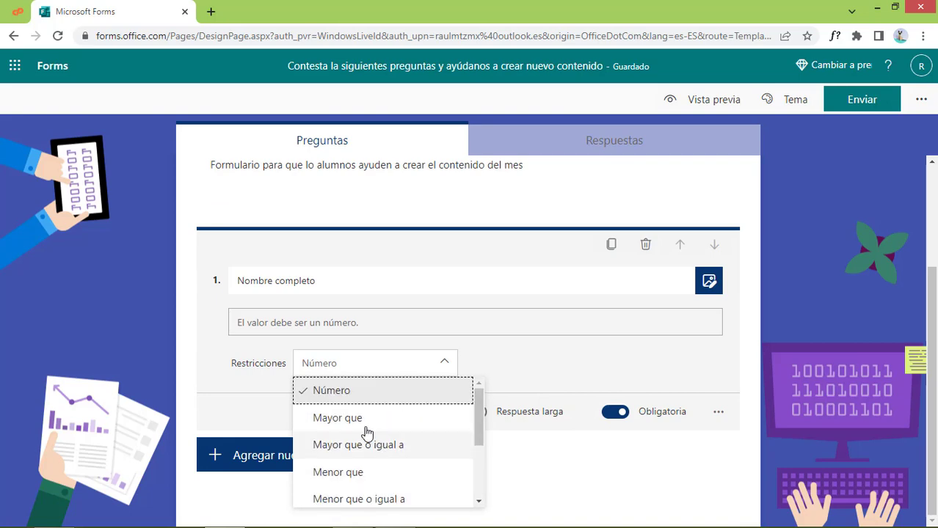
scroll(422, 459, "down", 3)
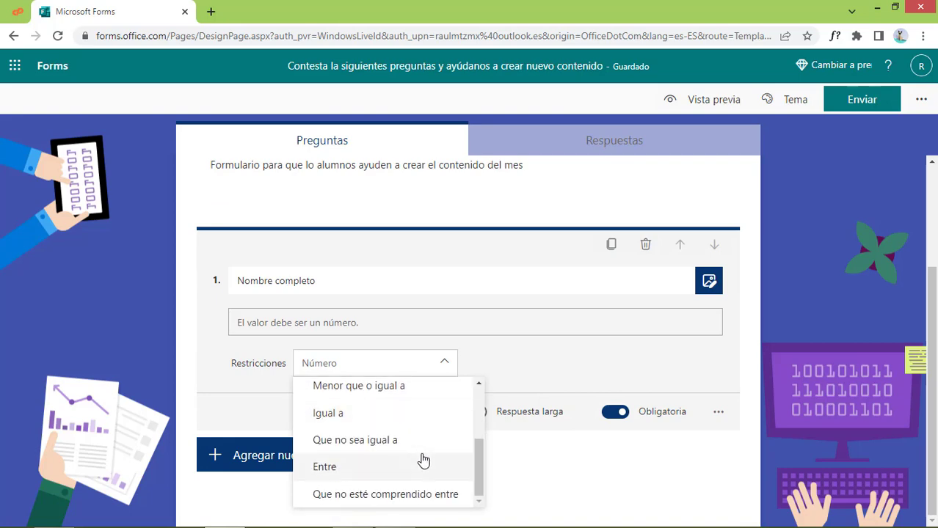
scroll(424, 458, "up", 3)
scroll(393, 415, "up", 2)
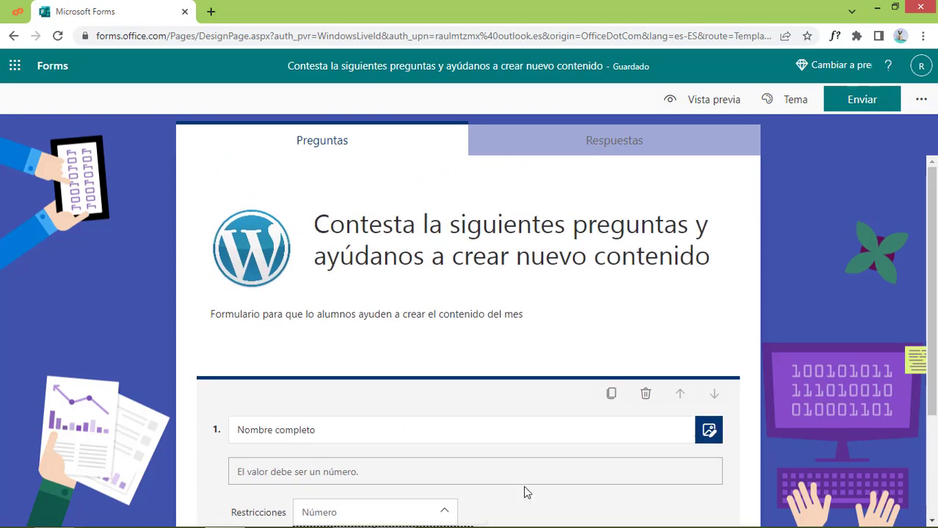
scroll(523, 486, "down", 2)
left_click(499, 367)
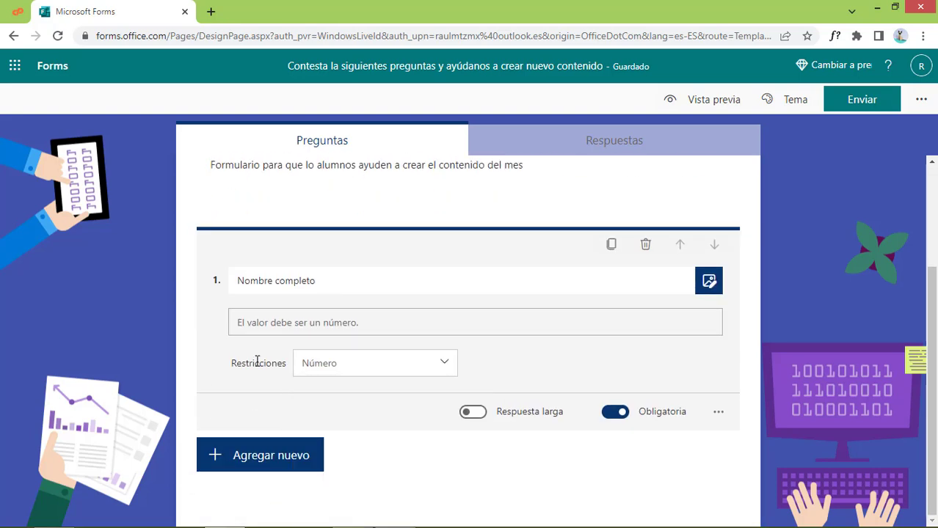
Turn off Restricciones on Nombre completo so it accepts any text
left_click(718, 412)
left_click(749, 455)
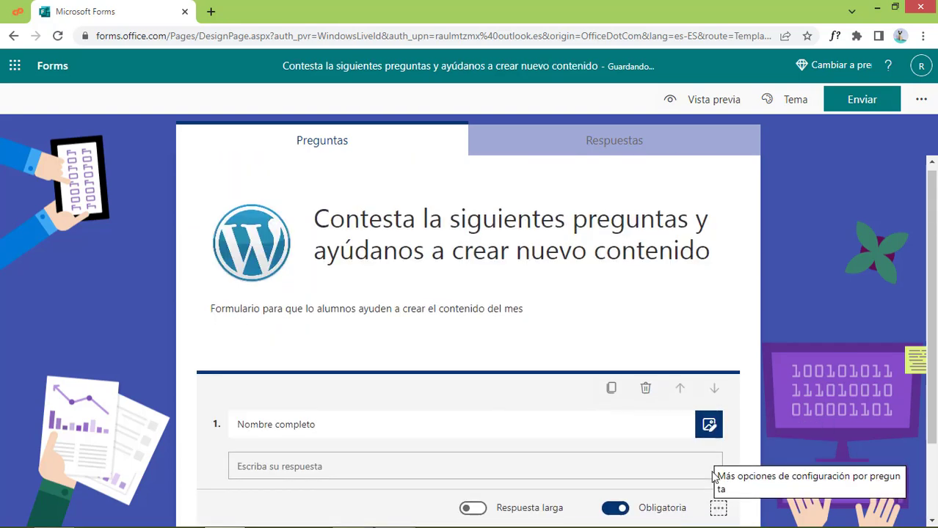
scroll(714, 477, "down", 2)
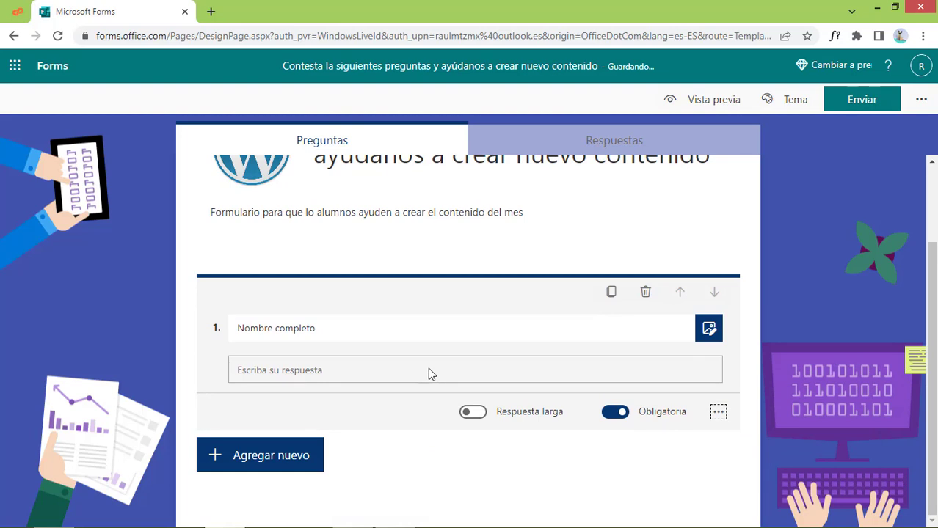
scroll(683, 373, "up", 1)
scroll(639, 446, "down", 1)
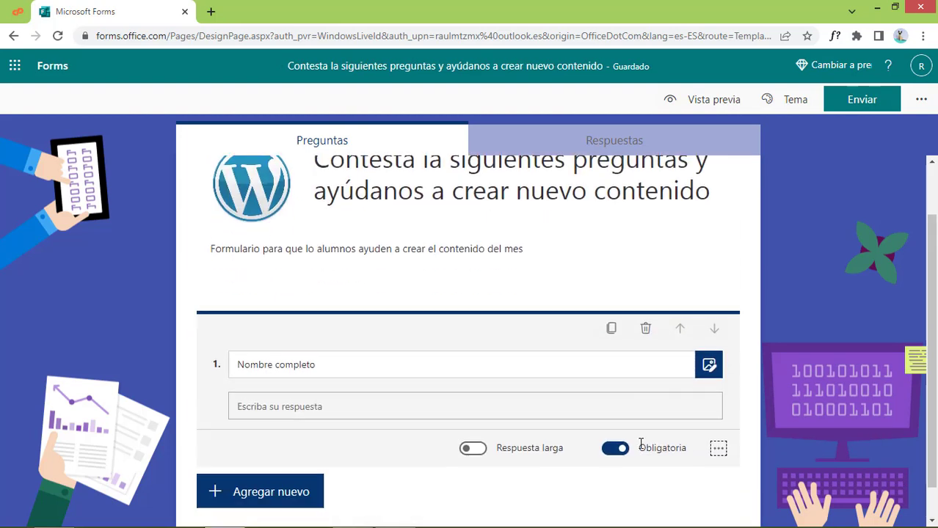
left_click(292, 455)
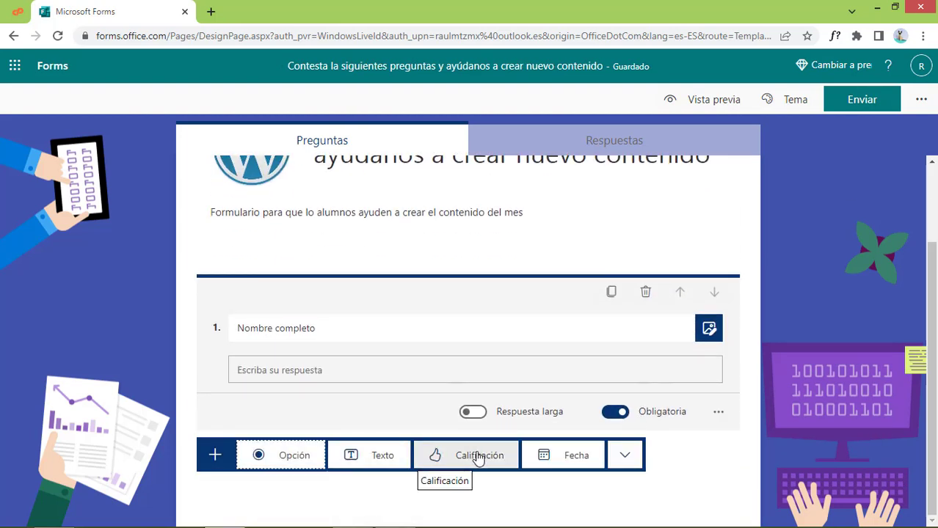
Add a Texto question titled 'Edad' and make it optional
left_click(381, 455)
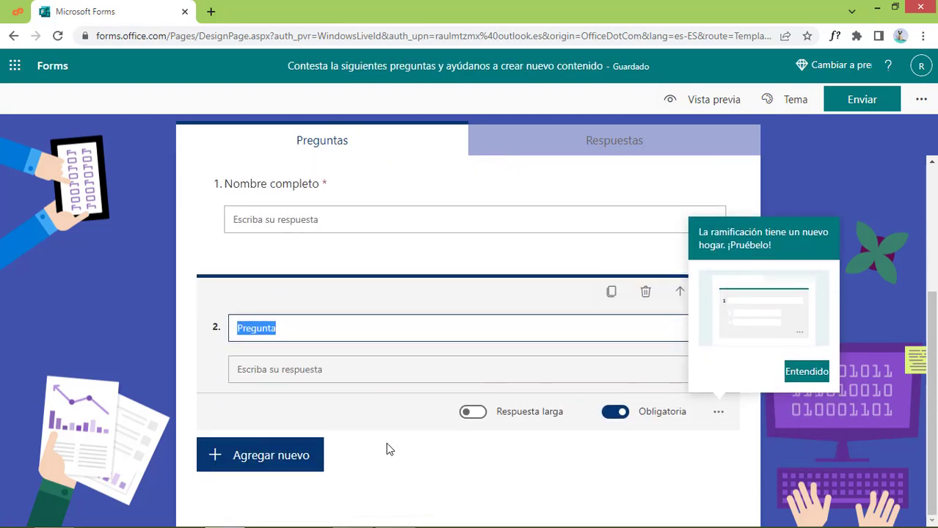
type("Edad")
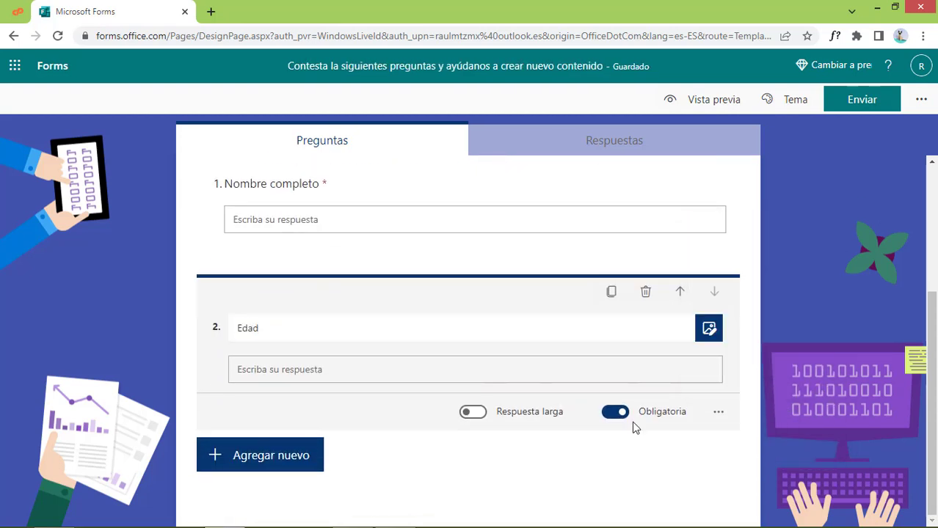
left_click(619, 415)
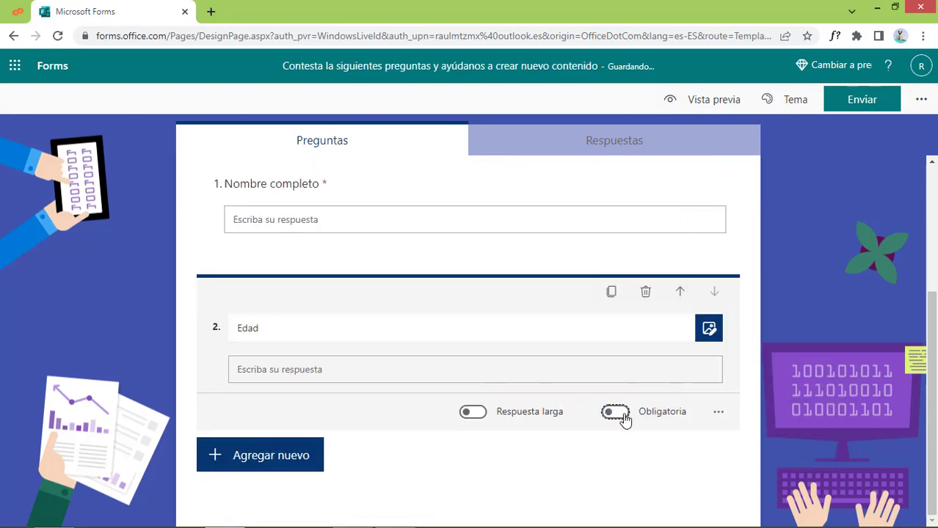
Restrict Edad answers to numbers with the Número restriction
left_click(721, 412)
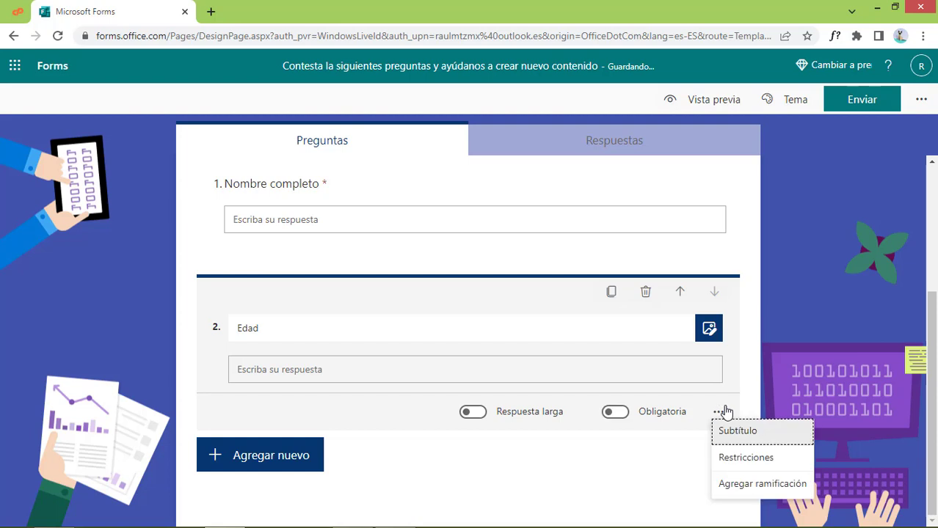
left_click(767, 465)
left_click(393, 412)
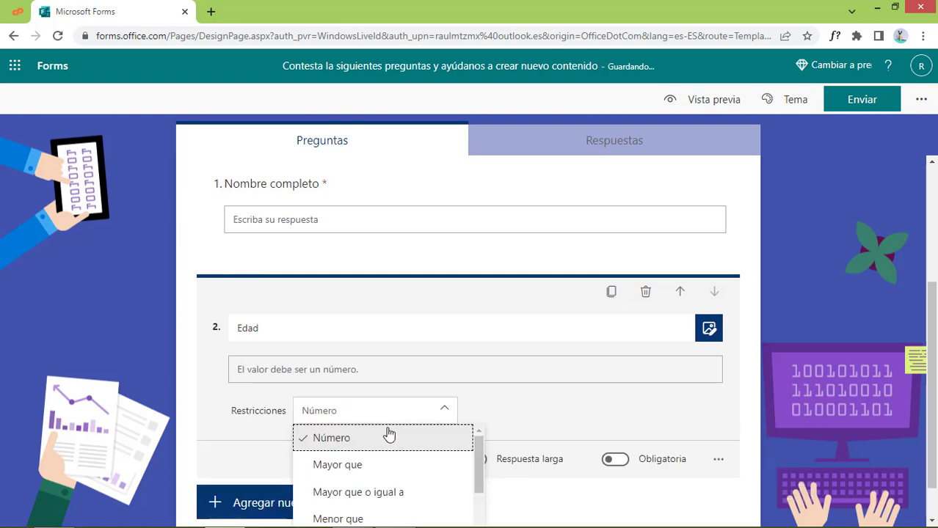
left_click(349, 445)
scroll(383, 463, "down", 1)
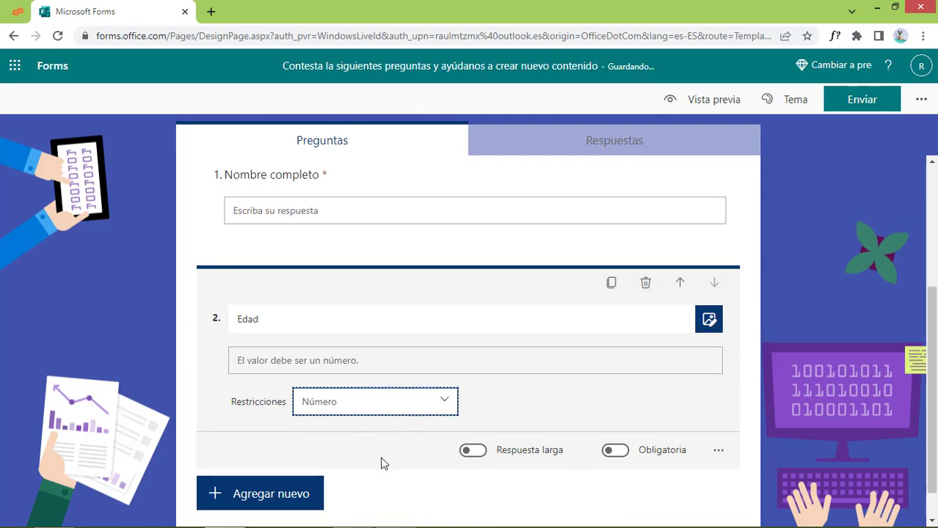
left_click(378, 364)
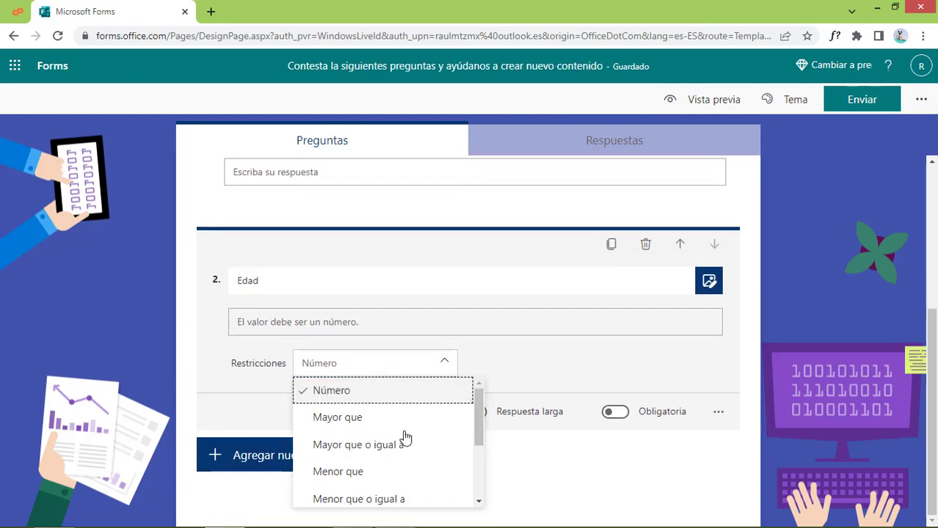
scroll(412, 455, "down", 2)
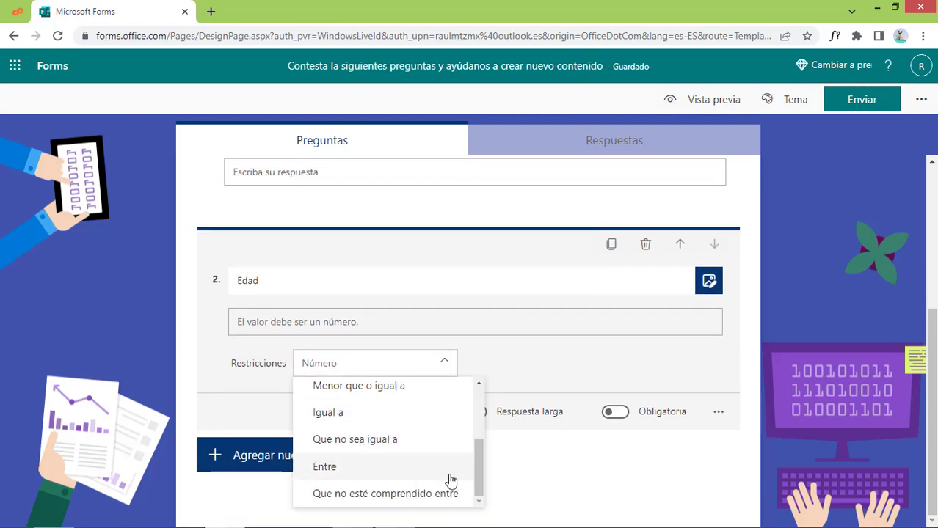
scroll(451, 480, "up", 3)
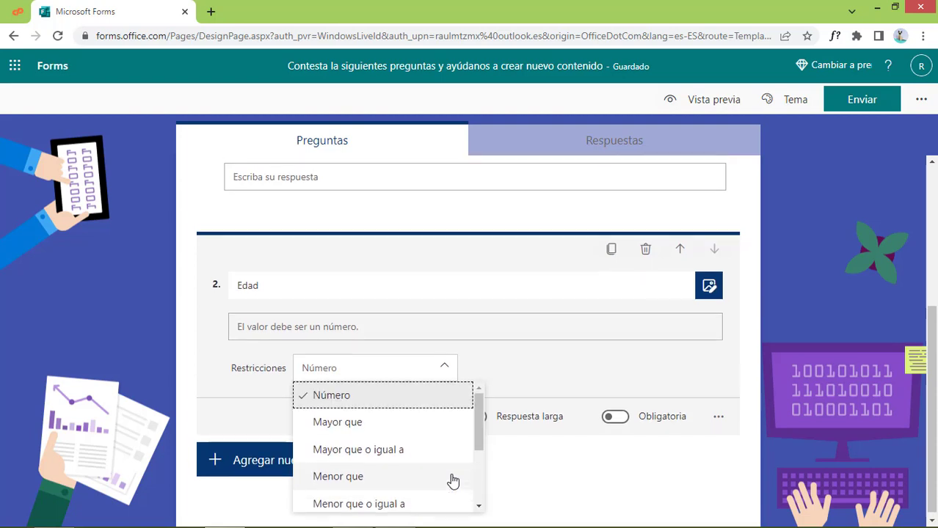
scroll(411, 455, "up", 2)
scroll(359, 419, "down", 1)
left_click(339, 394)
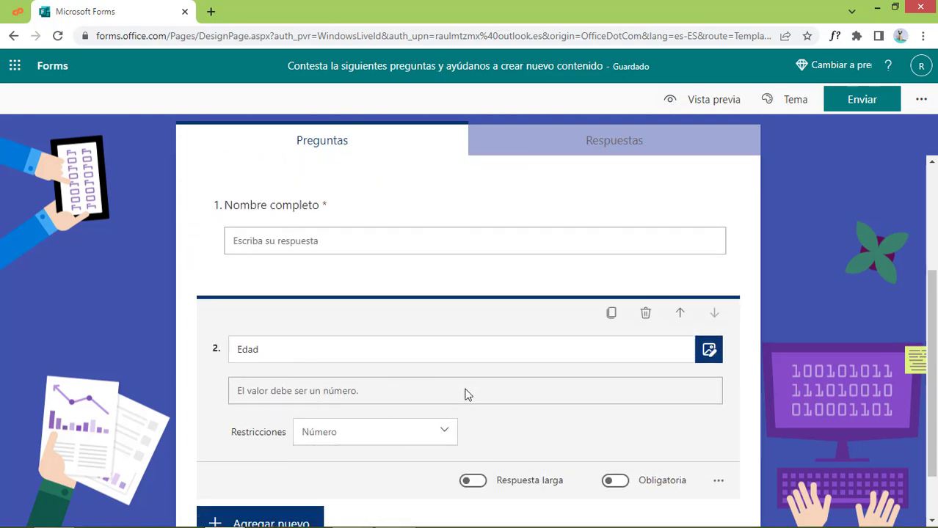
scroll(536, 453, "down", 1)
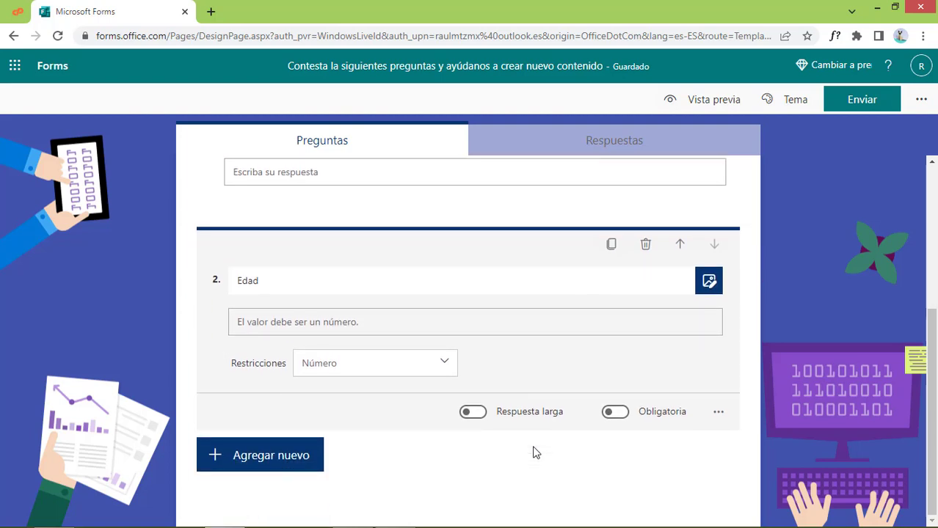
Add a choice question 'Estado civil' with options Casado, Divorciado, Soltero and an Otras option
left_click(311, 458)
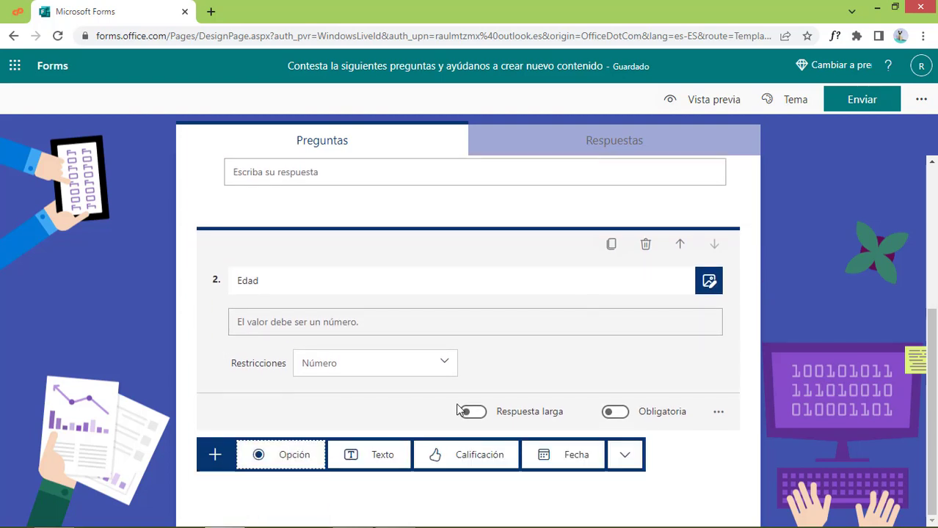
left_click(301, 457)
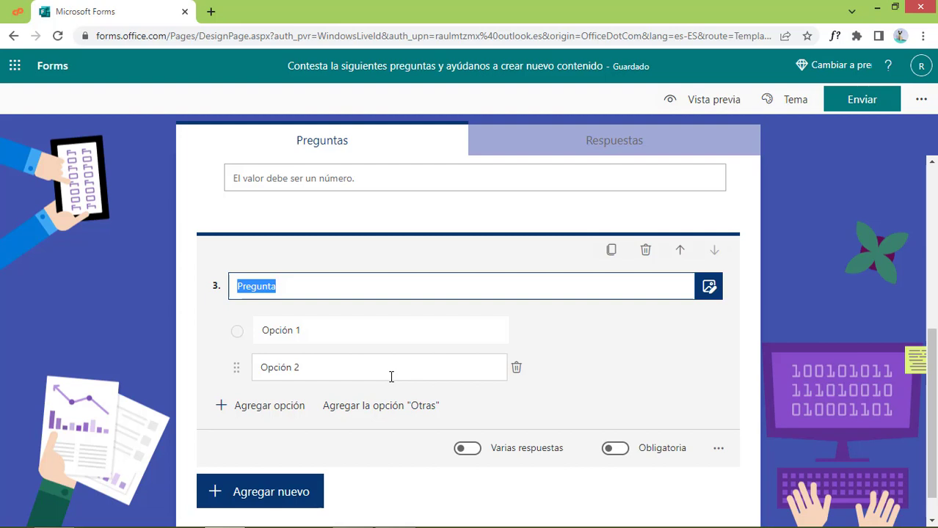
type("Estado civil")
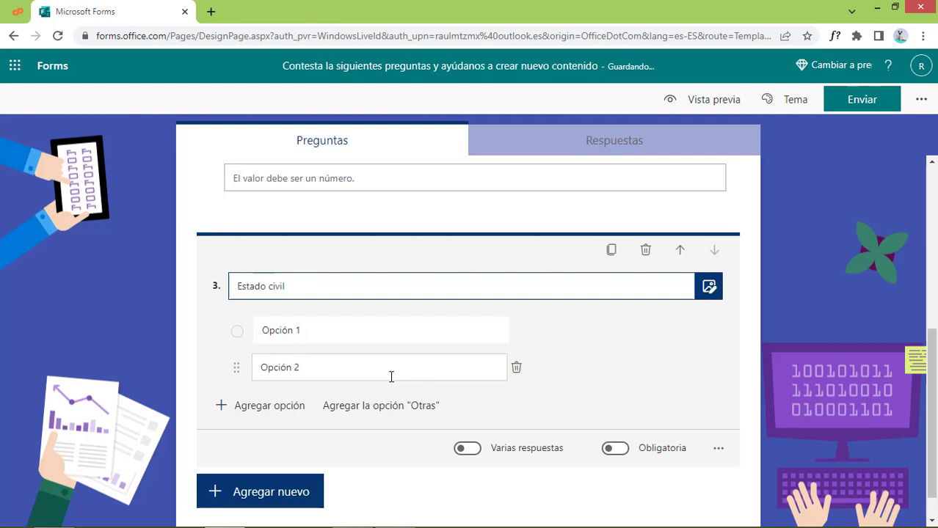
left_click(343, 331)
type("Casado")
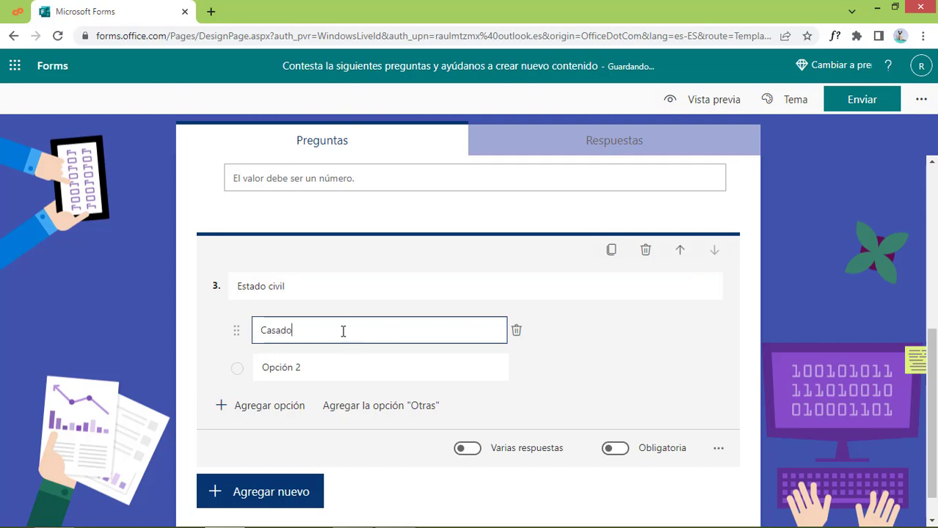
type("(")
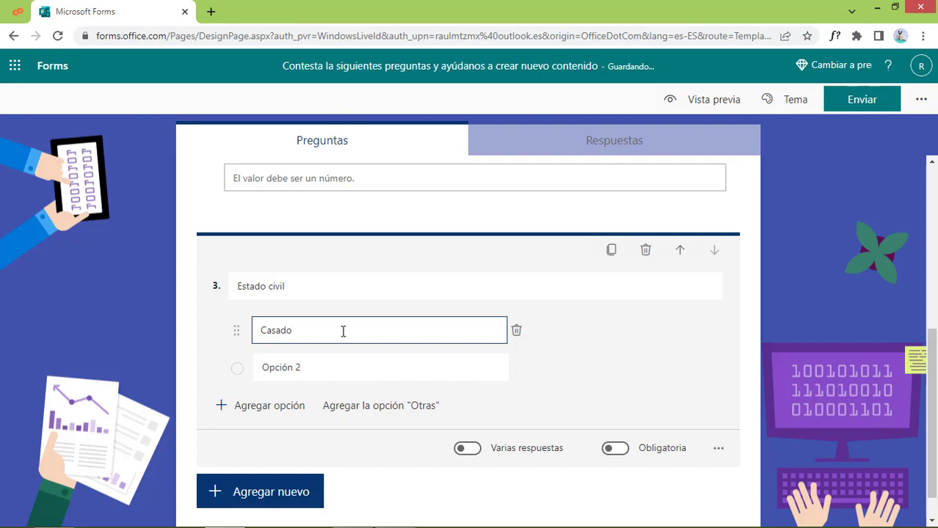
left_click(313, 367)
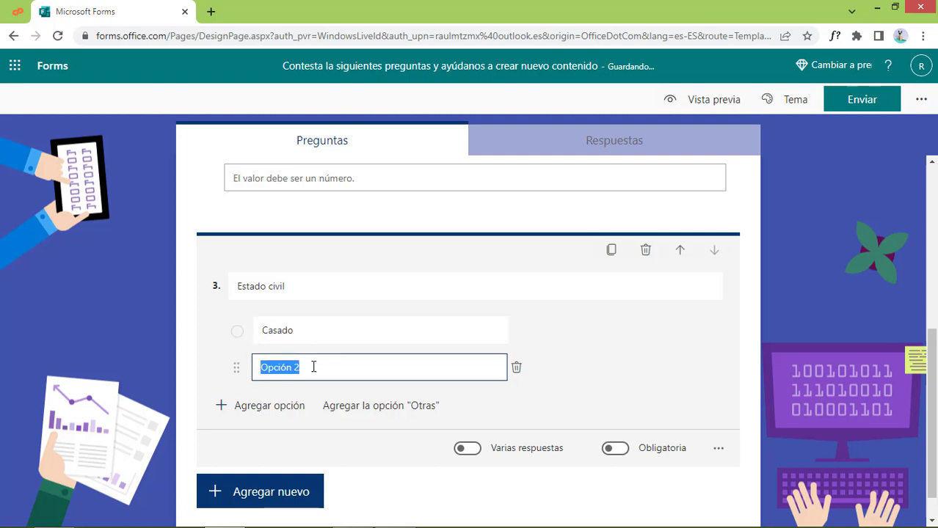
type("Divorciado")
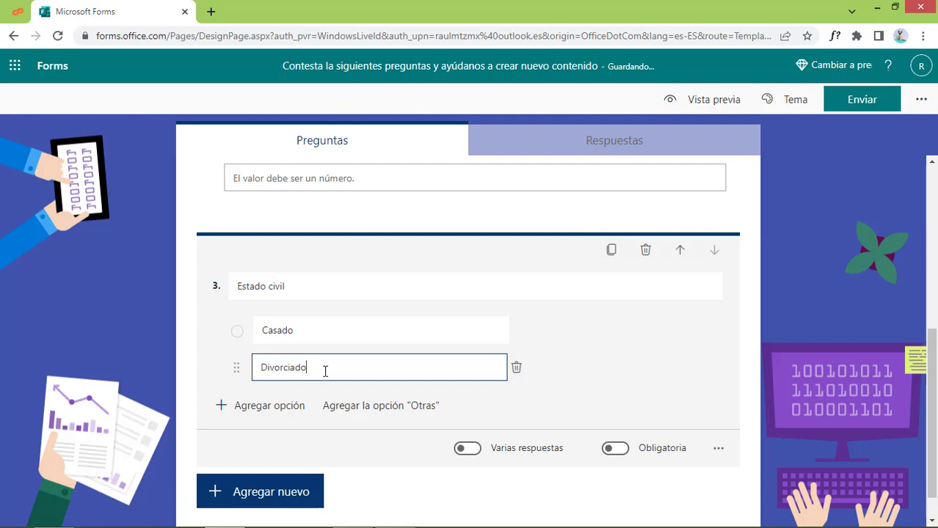
left_click(288, 408)
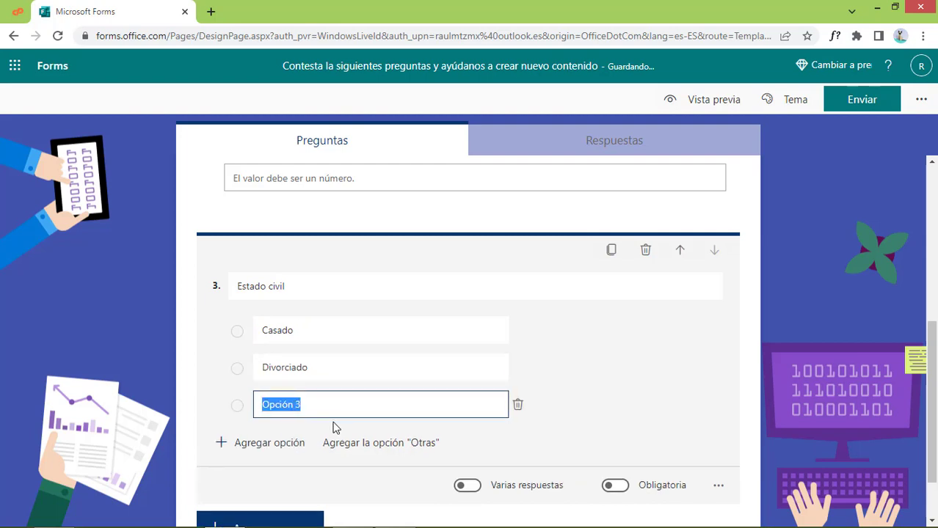
type("Soltero")
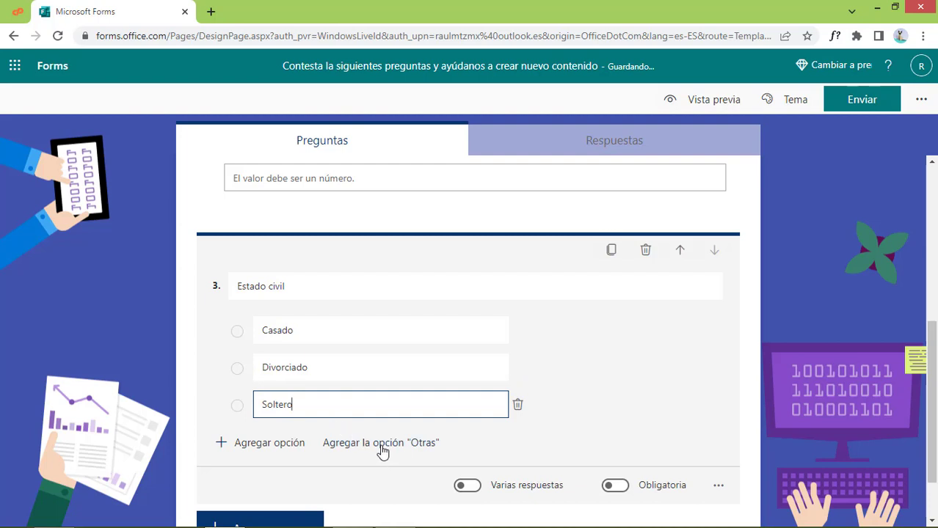
left_click(381, 444)
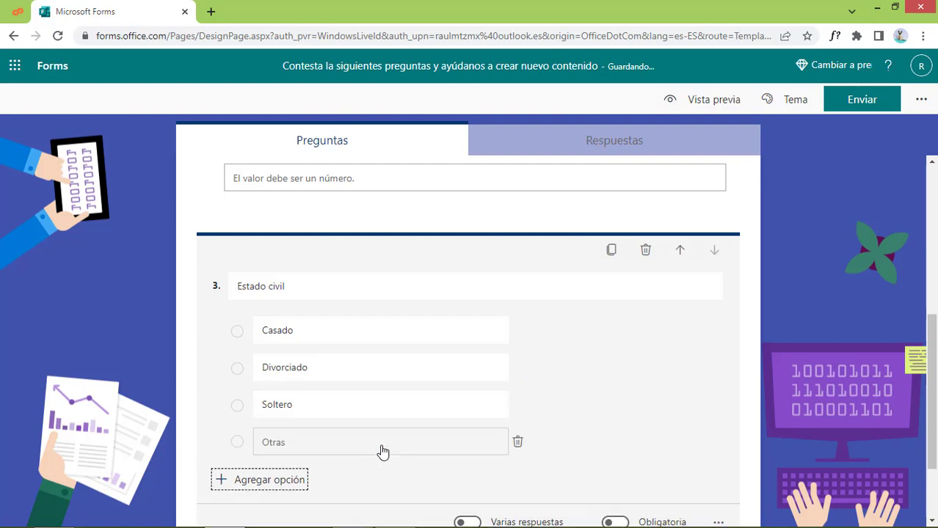
left_click(287, 441)
scroll(504, 429, "down", 2)
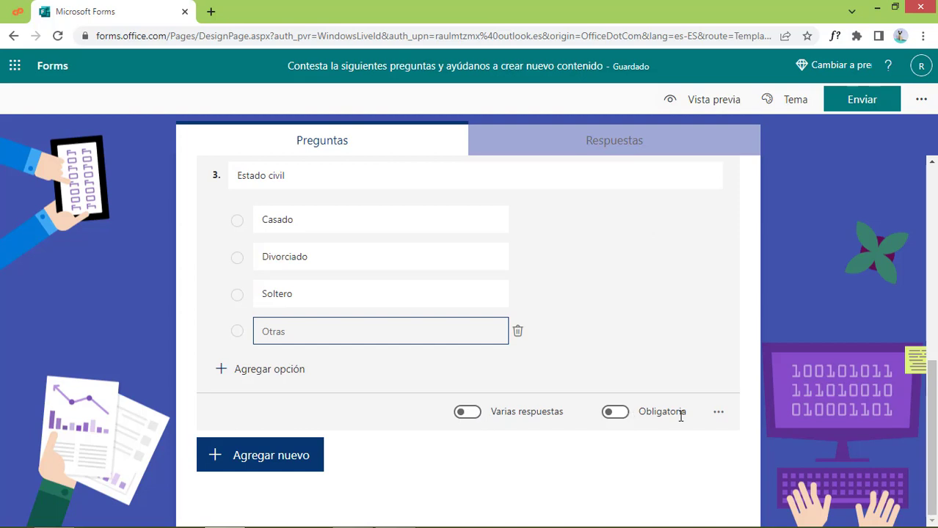
Set the Estado civil answer options to shuffle and display as a dropdown list
left_click(718, 418)
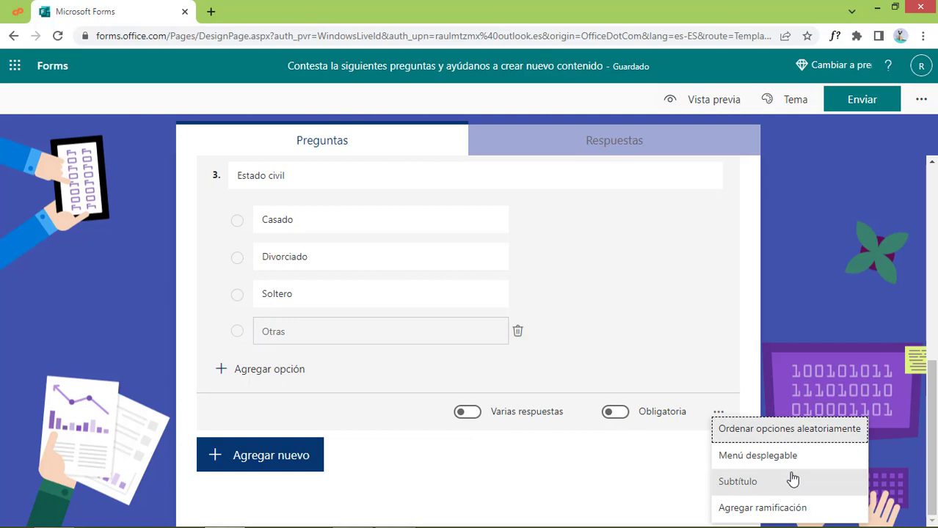
left_click(775, 431)
left_click(718, 414)
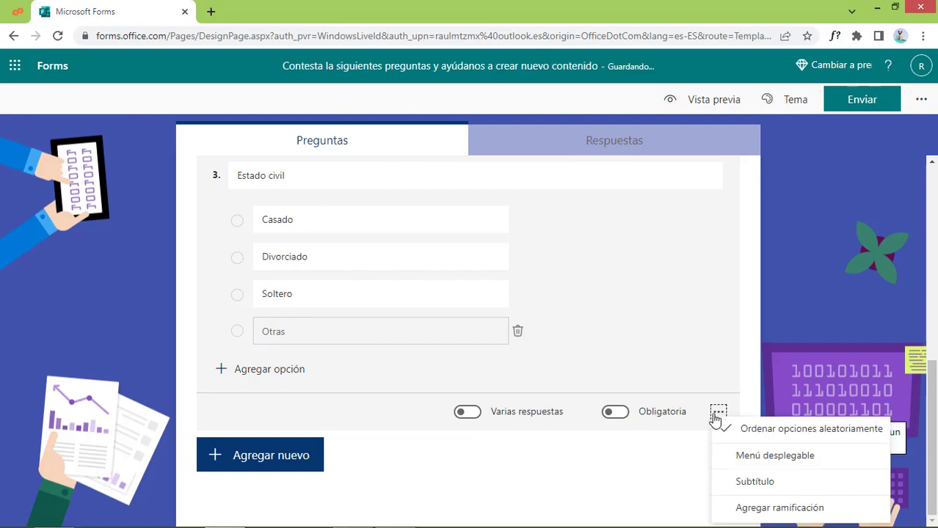
left_click(759, 457)
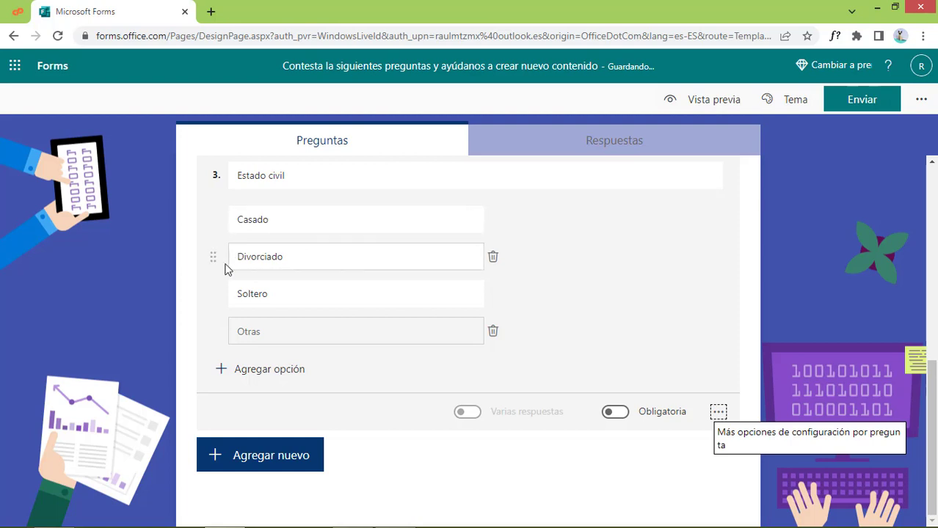
left_click(743, 435)
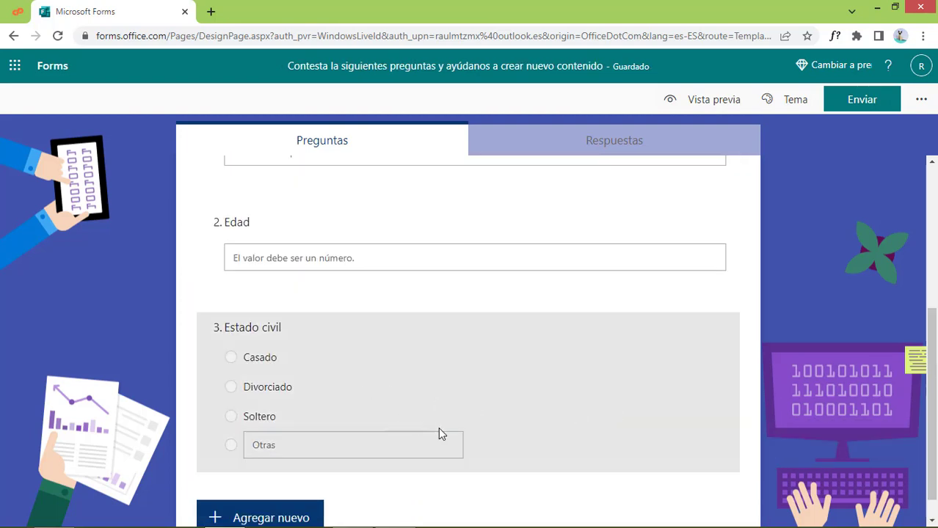
scroll(475, 448, "up", 2)
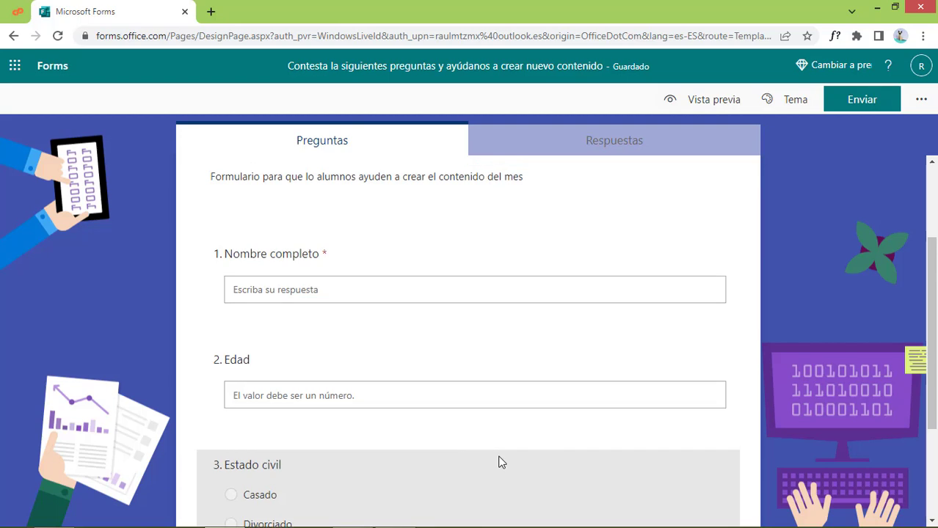
scroll(498, 462, "down", 2)
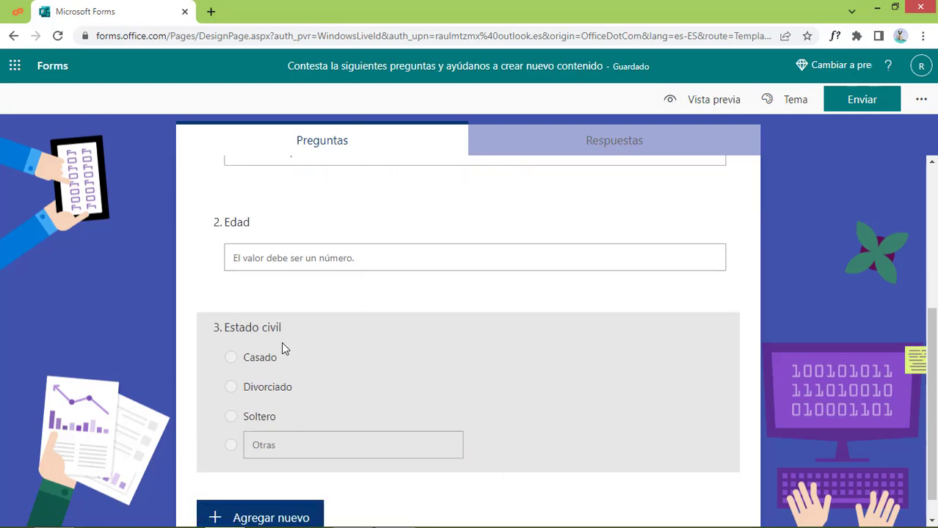
left_click(338, 357)
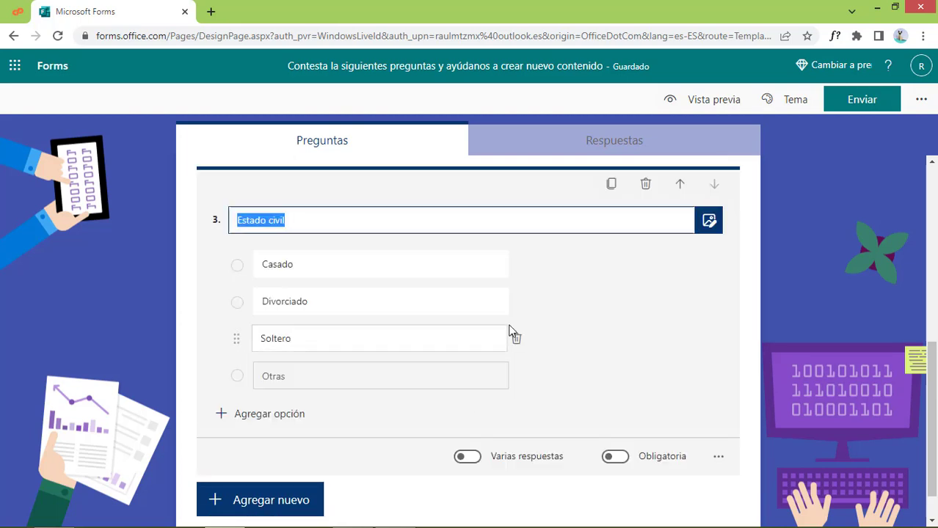
scroll(326, 429, "down", 1)
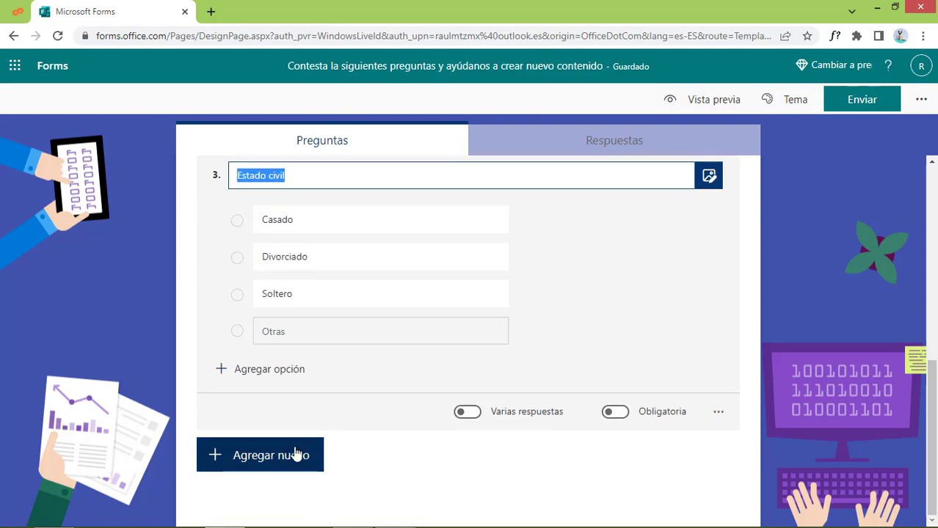
Add a date question titled 'Fecha en que entraste a la academia', fixing the 'acdemia' typo
left_click(304, 449)
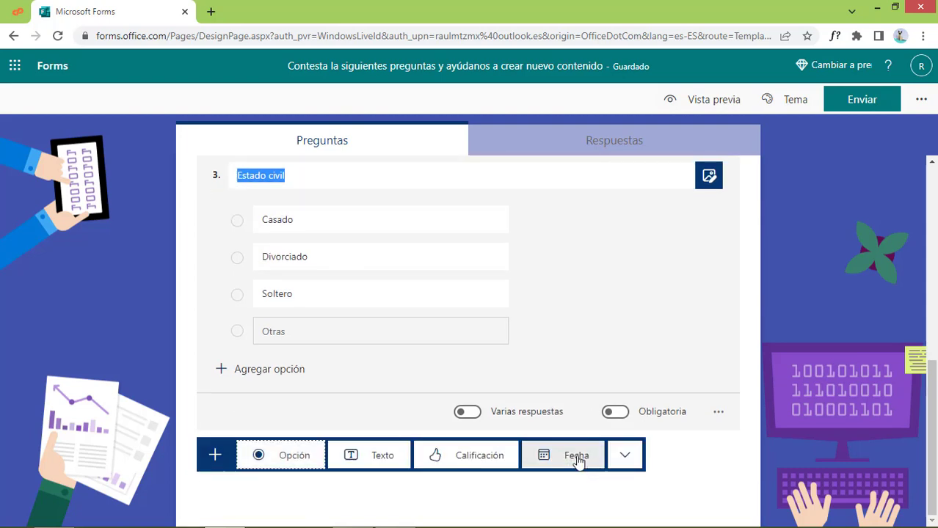
left_click(577, 455)
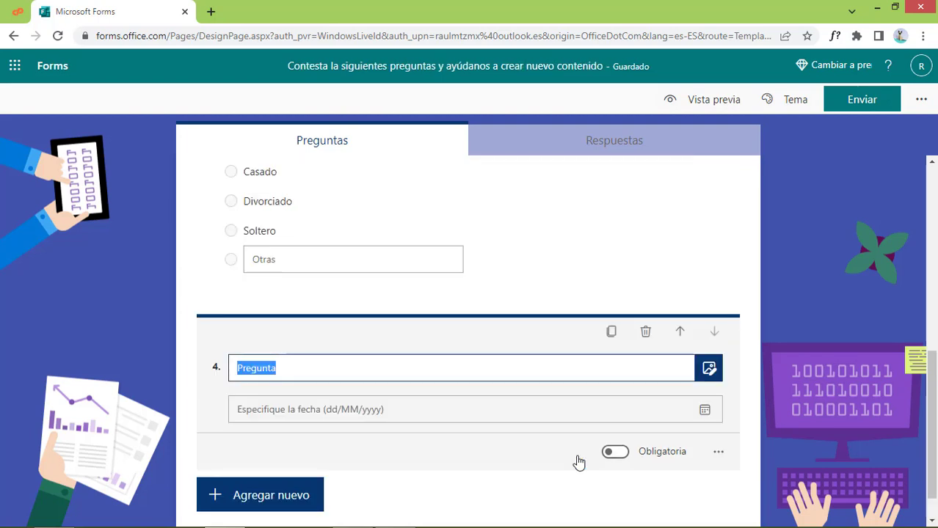
type("Fec")
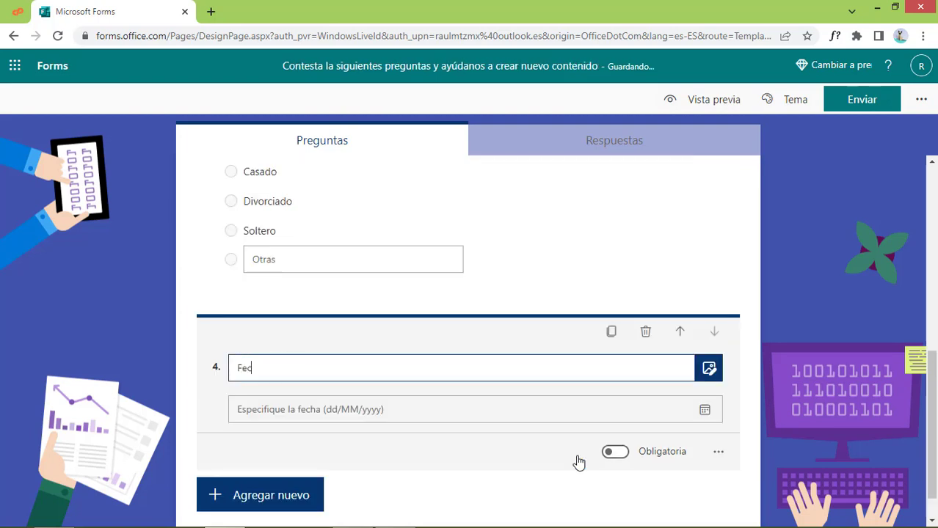
type("ha en que entraste a la acdemia")
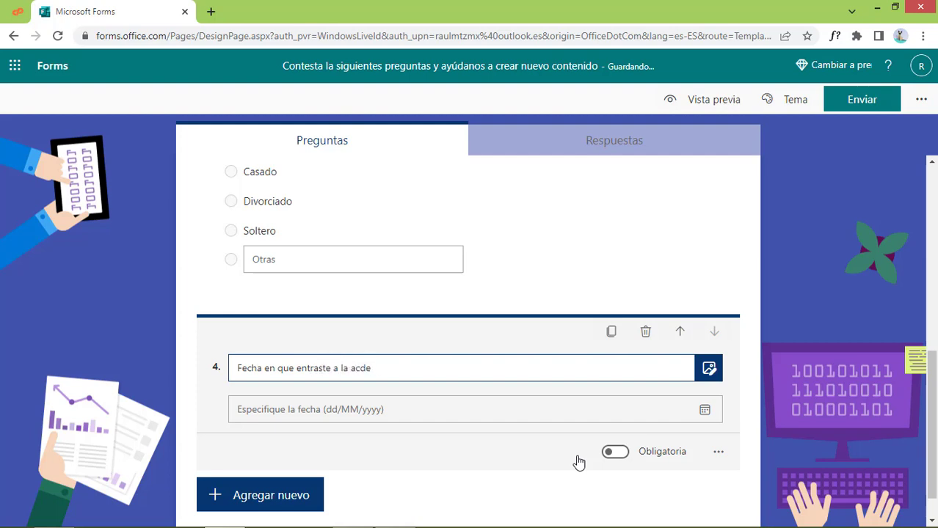
left_click(676, 414)
scroll(514, 396, "down", 1)
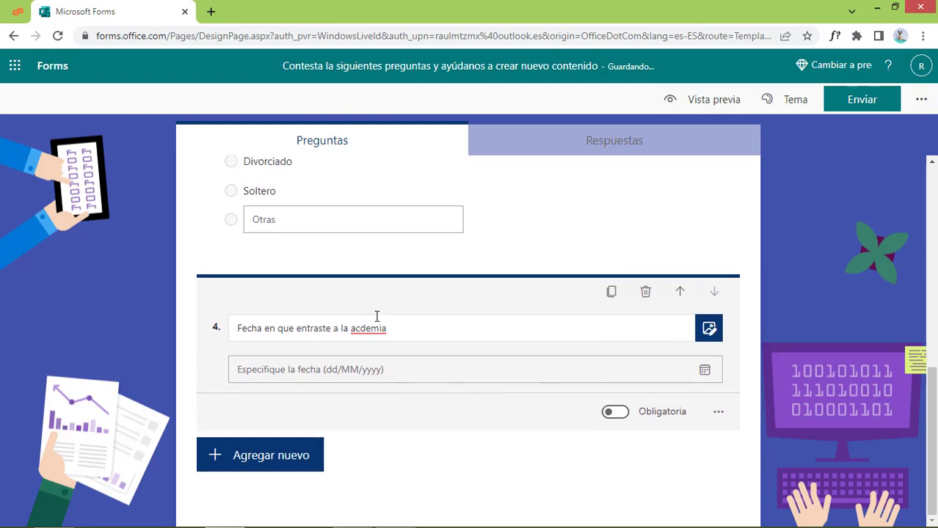
left_click(361, 328)
type("a")
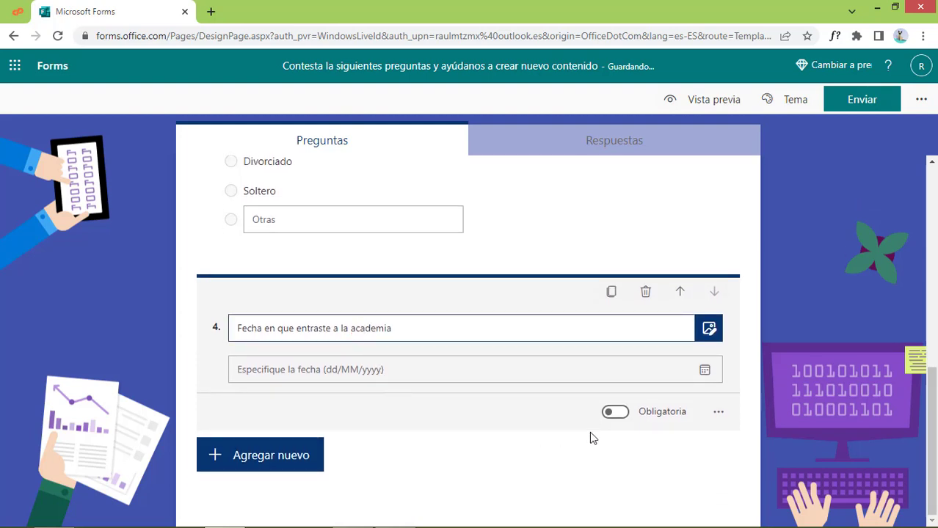
Move the date question above Estado civil so it becomes question 3
left_click(718, 413)
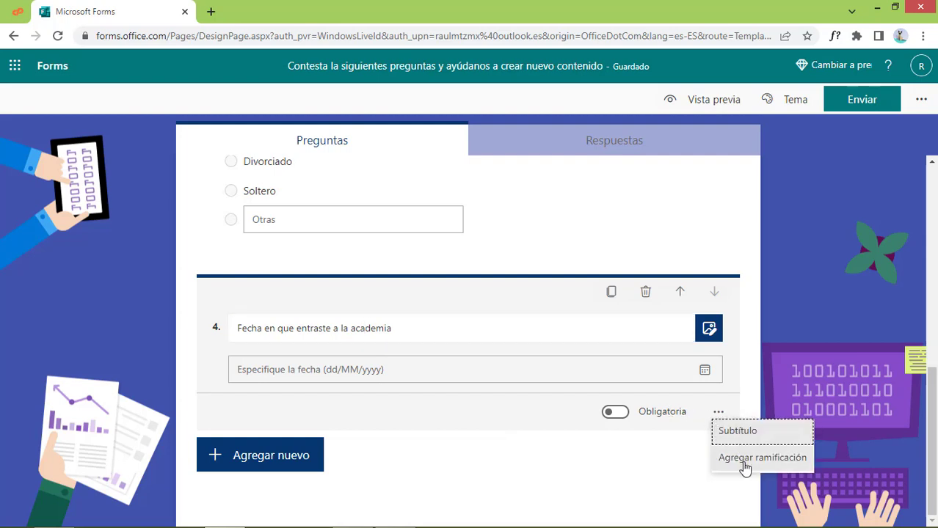
left_click(594, 477)
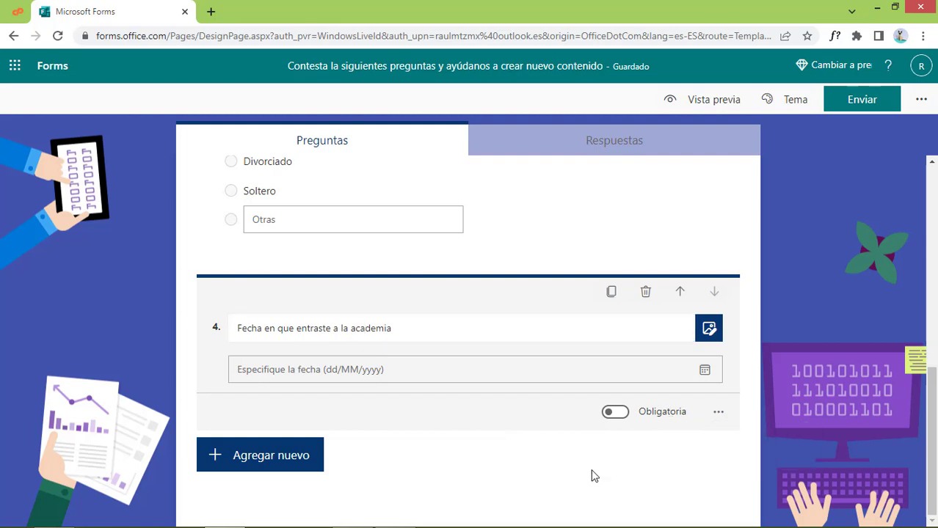
scroll(590, 474, "up", 6)
scroll(578, 433, "down", 2)
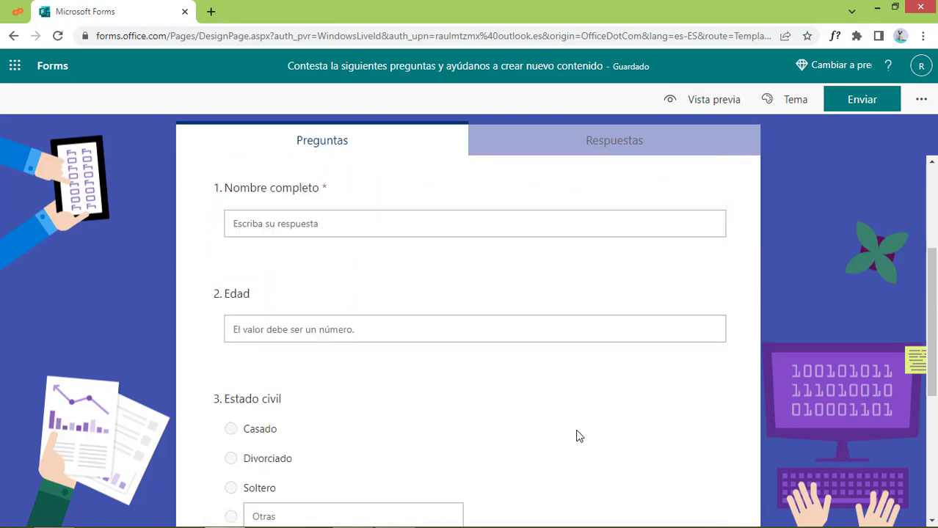
scroll(577, 434, "down", 1)
scroll(580, 435, "down", 2)
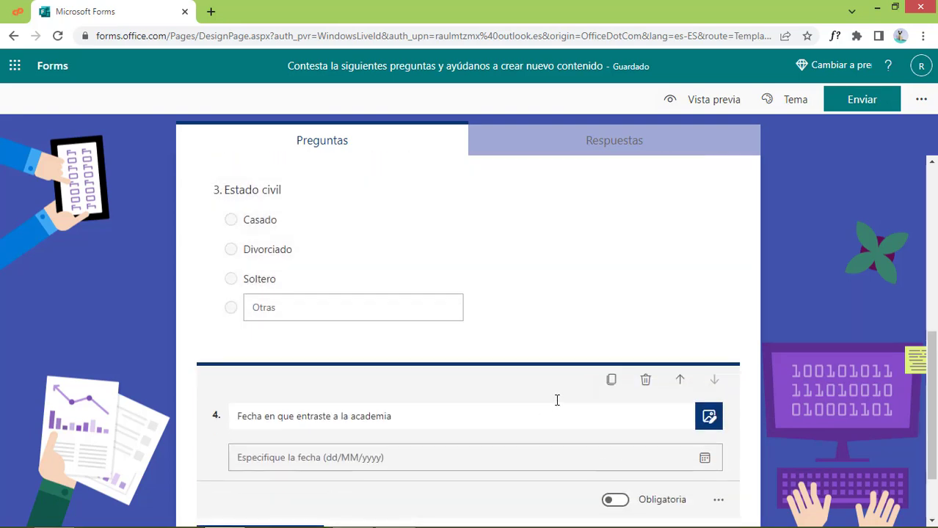
left_click(680, 380)
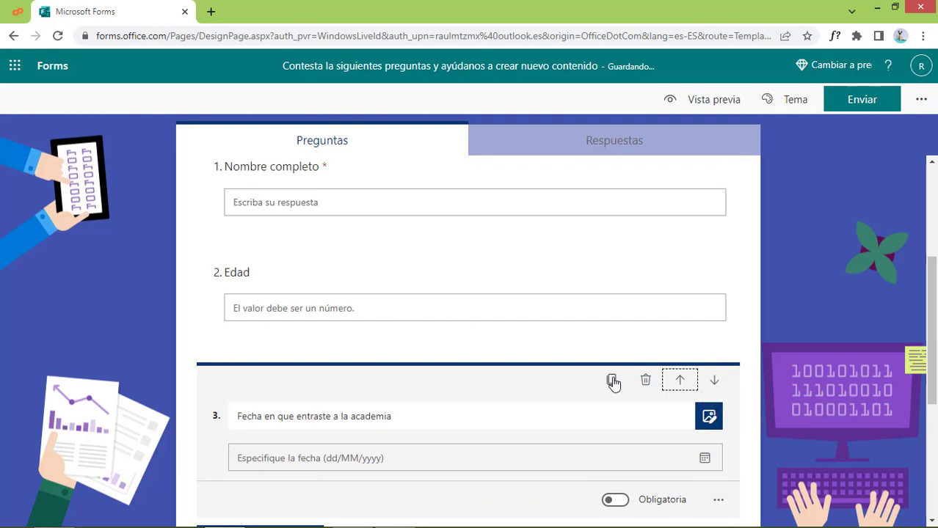
scroll(661, 444, "down", 4)
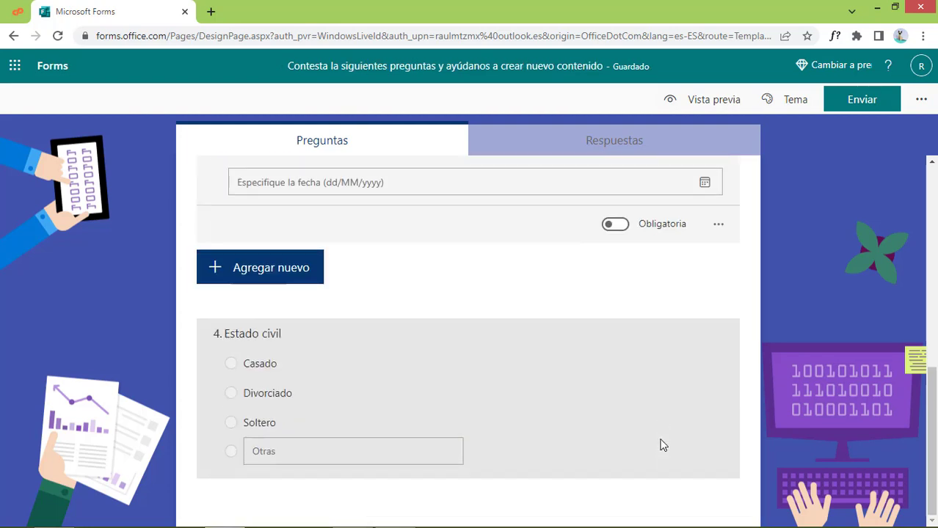
scroll(458, 399, "up", 3)
scroll(459, 398, "down", 3)
scroll(458, 399, "up", 7)
scroll(458, 399, "down", 7)
left_click(375, 374)
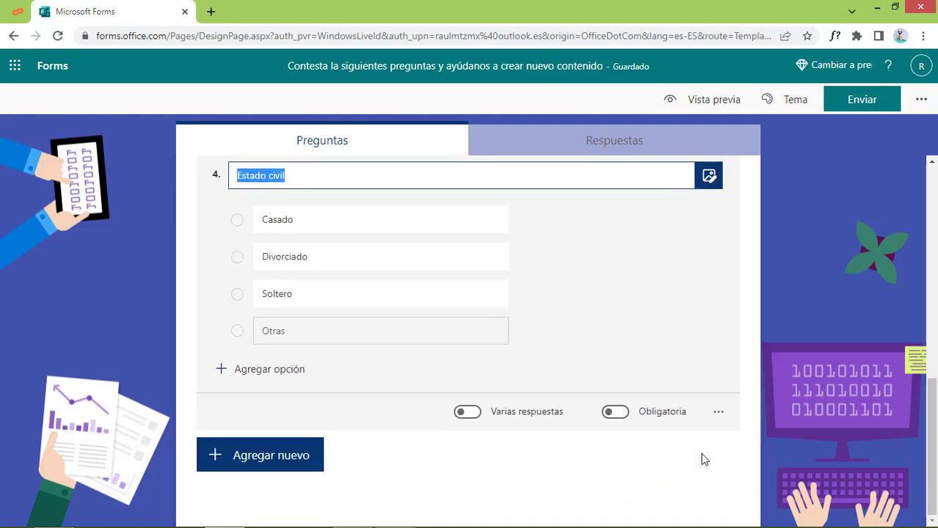
Insert a new section after the Estado civil question and title it 'Contenido'
scroll(701, 453, "down", 1)
left_click(717, 413)
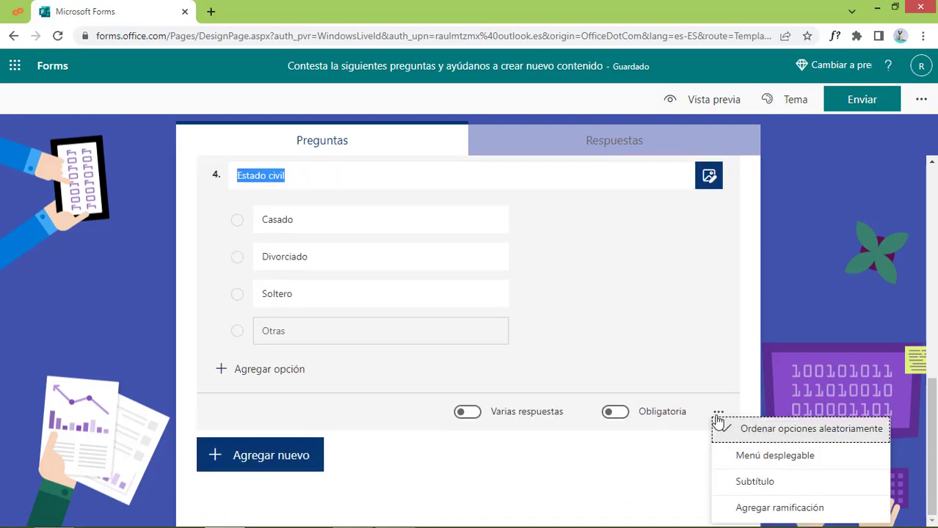
left_click(616, 468)
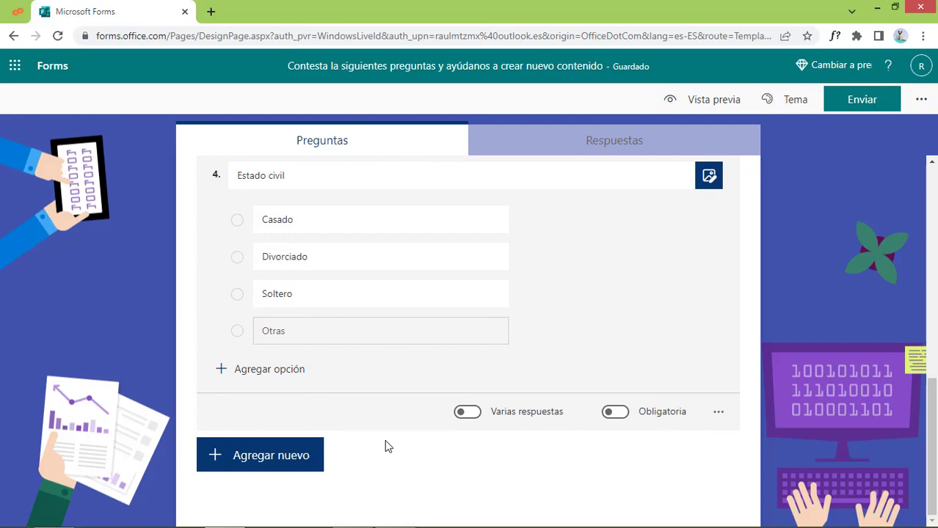
left_click(286, 462)
left_click(625, 455)
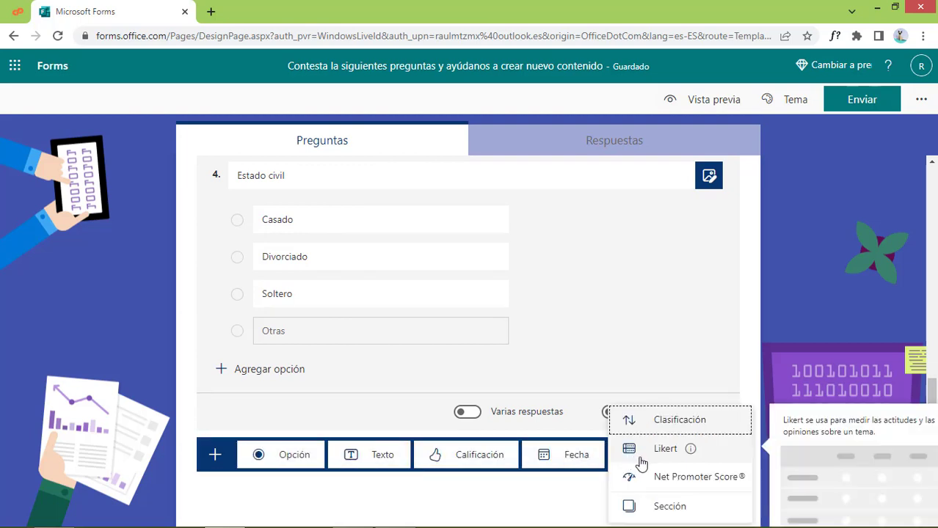
left_click(697, 511)
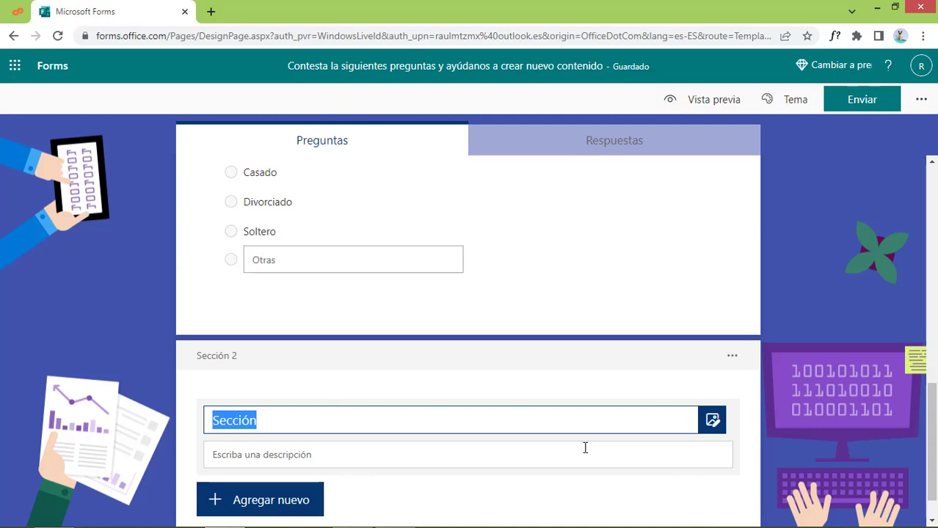
scroll(585, 448, "down", 1)
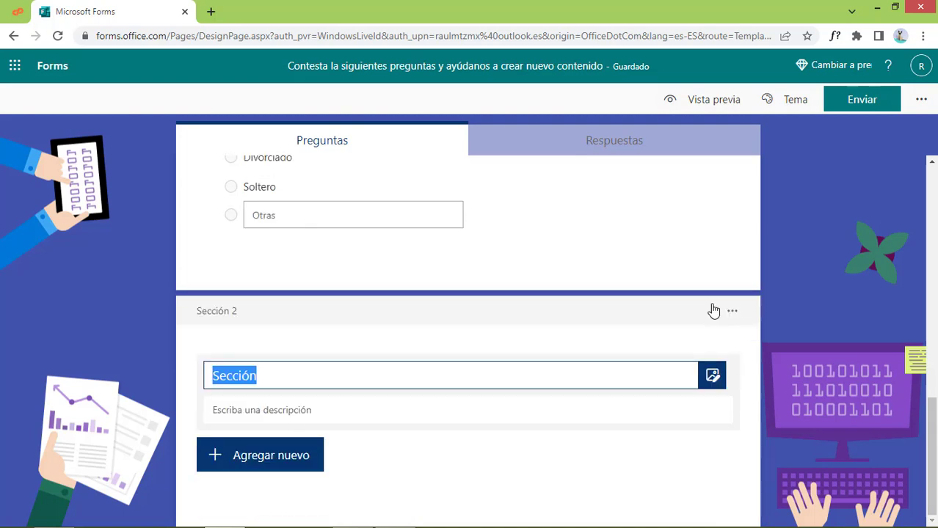
type("Contenido")
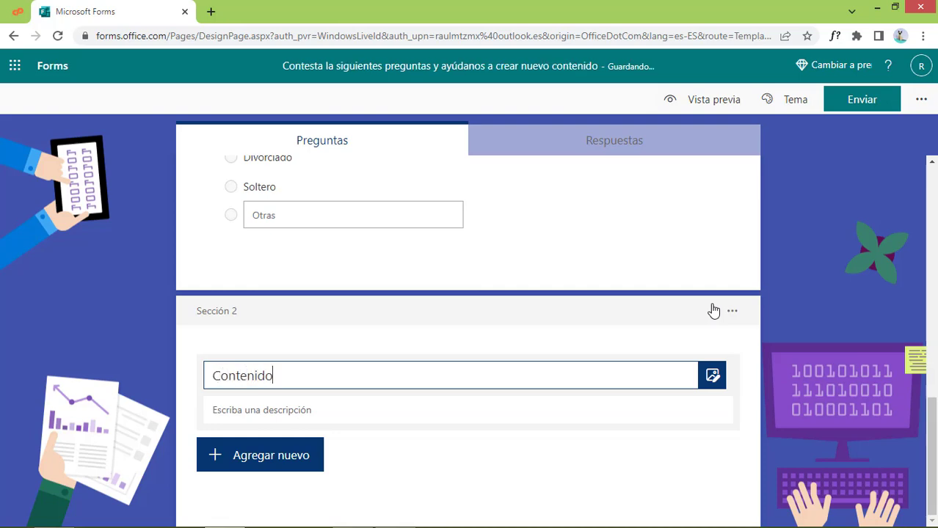
scroll(706, 262, "up", 10)
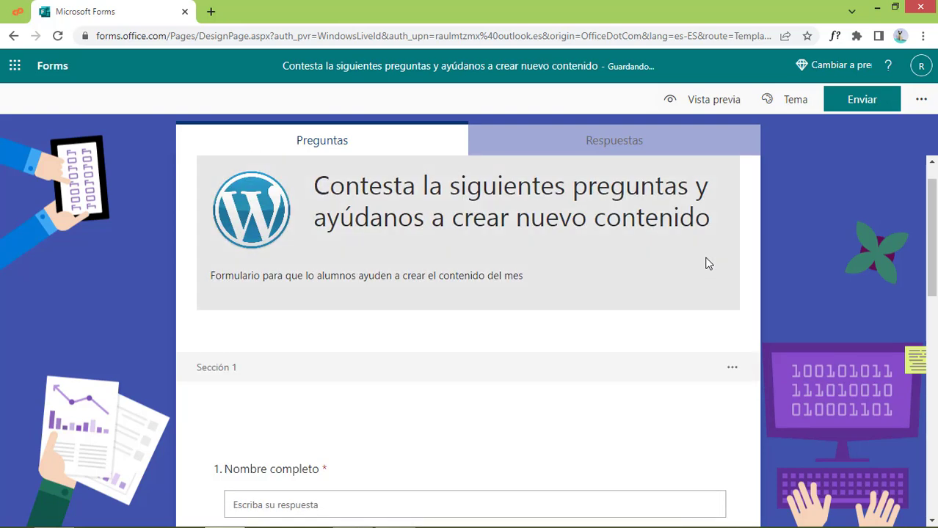
scroll(706, 263, "down", 10)
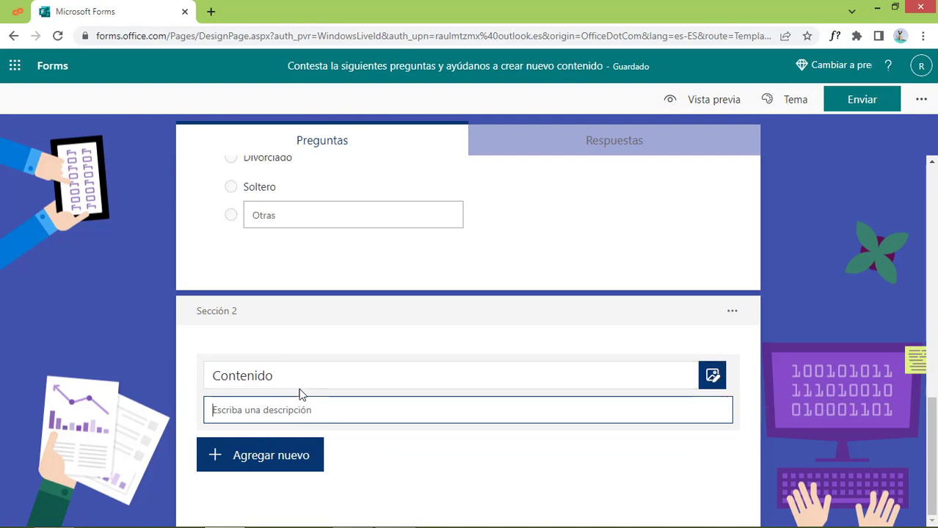
Add a star rating question titled '¿Qué calificación le das a el curso?'
left_click(286, 458)
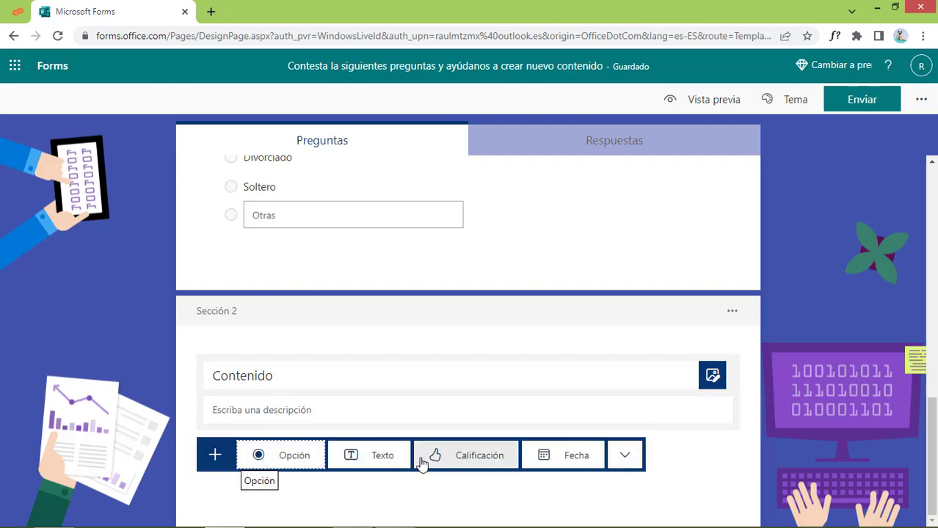
left_click(464, 458)
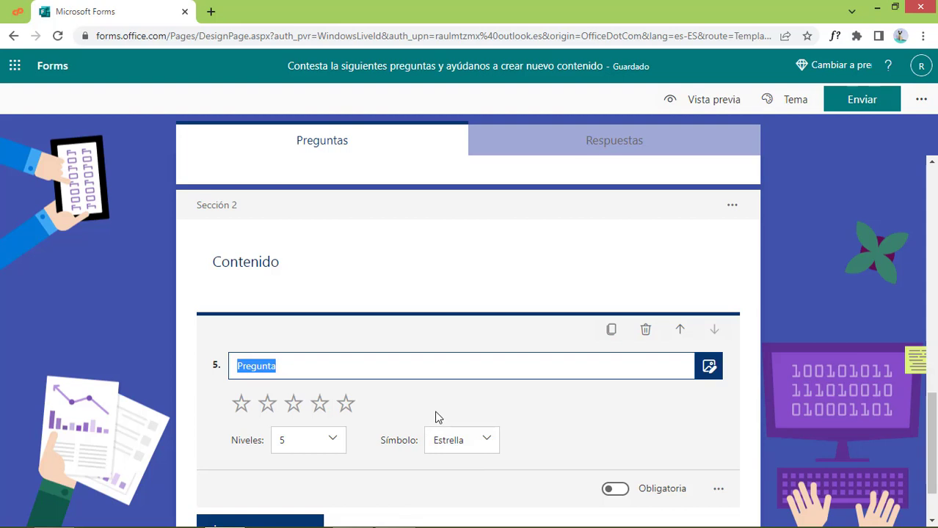
type("¿Que te parce")
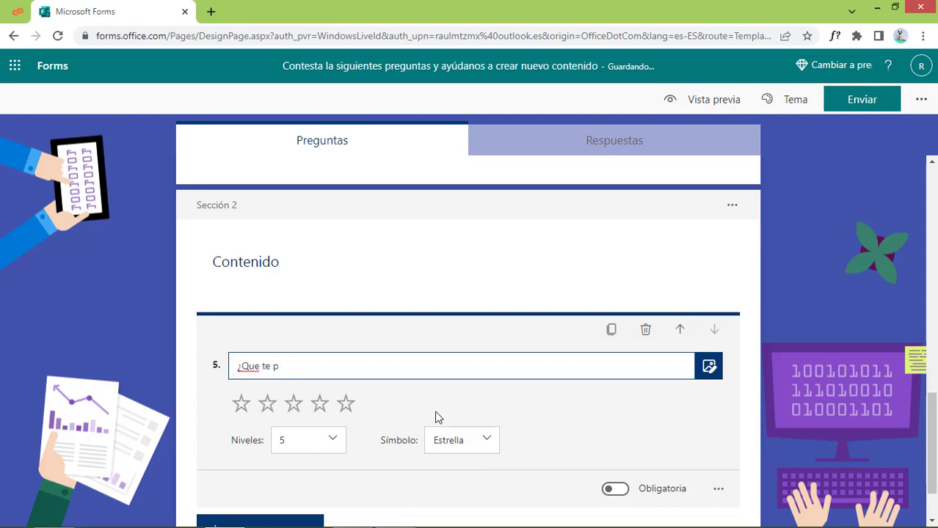
key("BackSpace")
key("BackSpace")
key("BackSpace")
key("BackSpace")
type("calificacion le das")
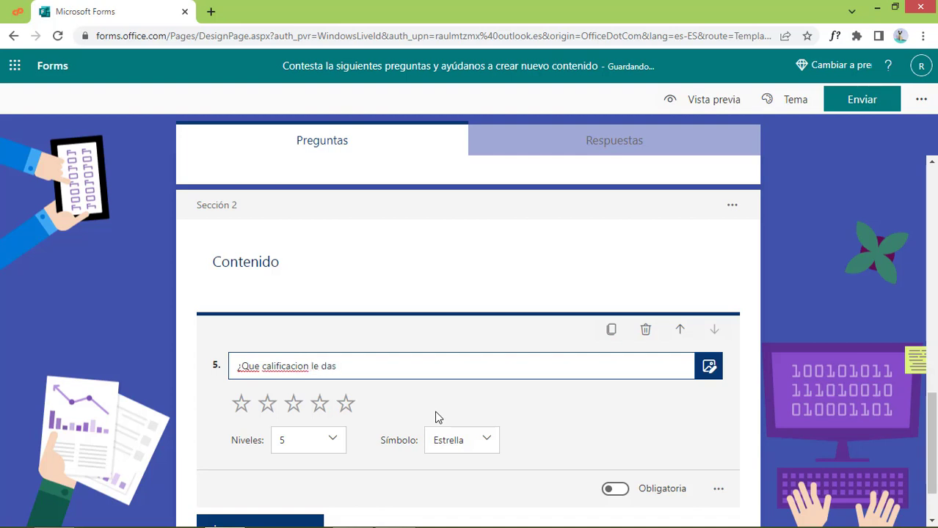
type("a el curso?")
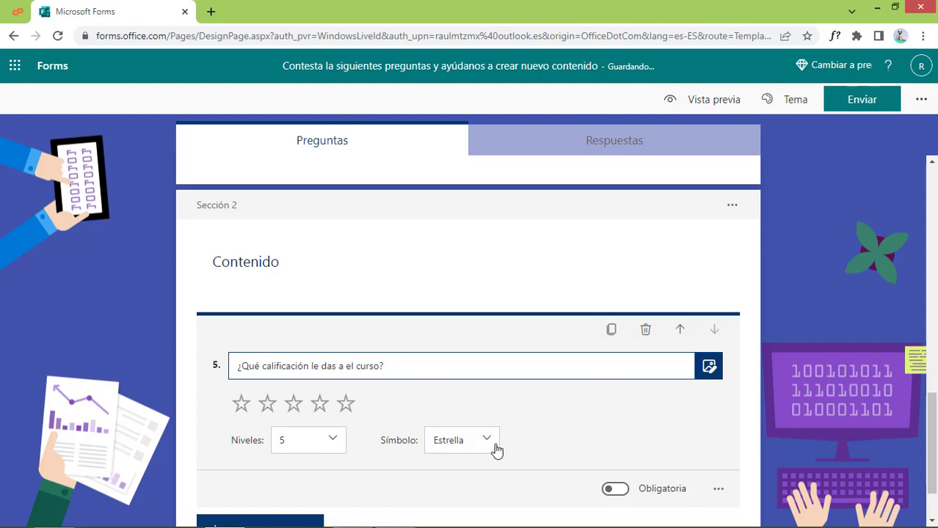
left_click(488, 444)
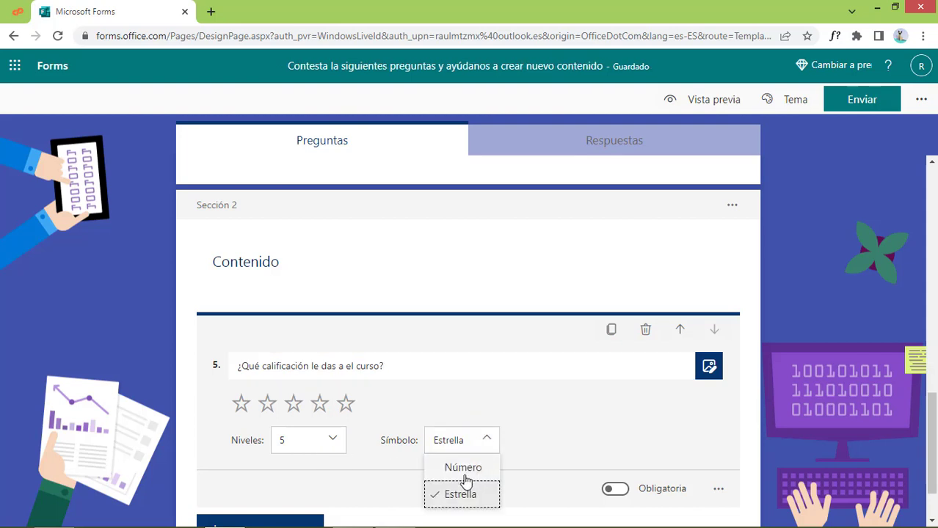
left_click(467, 467)
scroll(468, 470, "down", 1)
Label the rating scale Malo for 1 star and Excelente for 5 stars
left_click(717, 413)
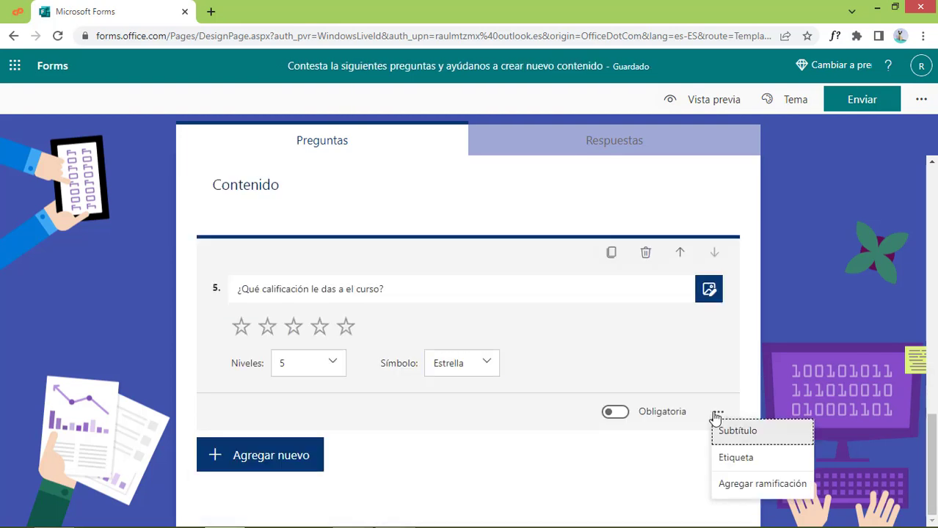
left_click(736, 458)
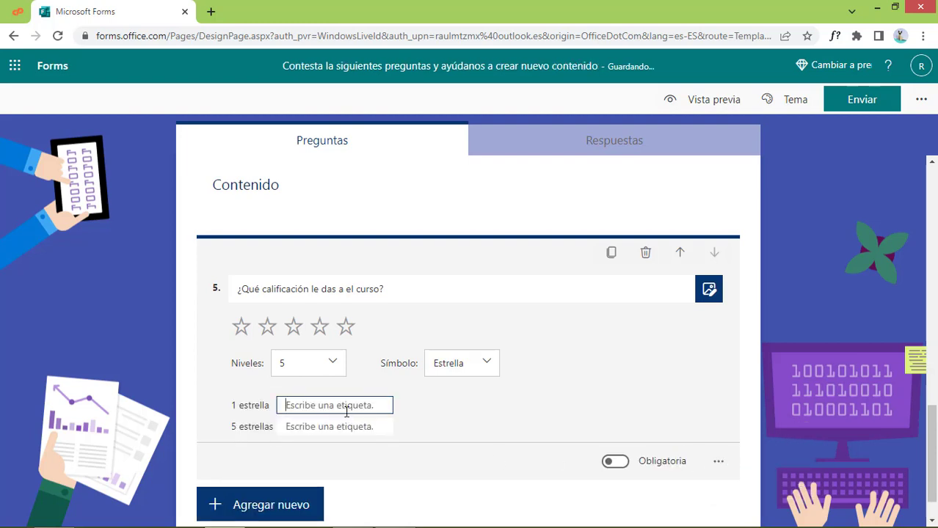
type("Malo")
key("Tab")
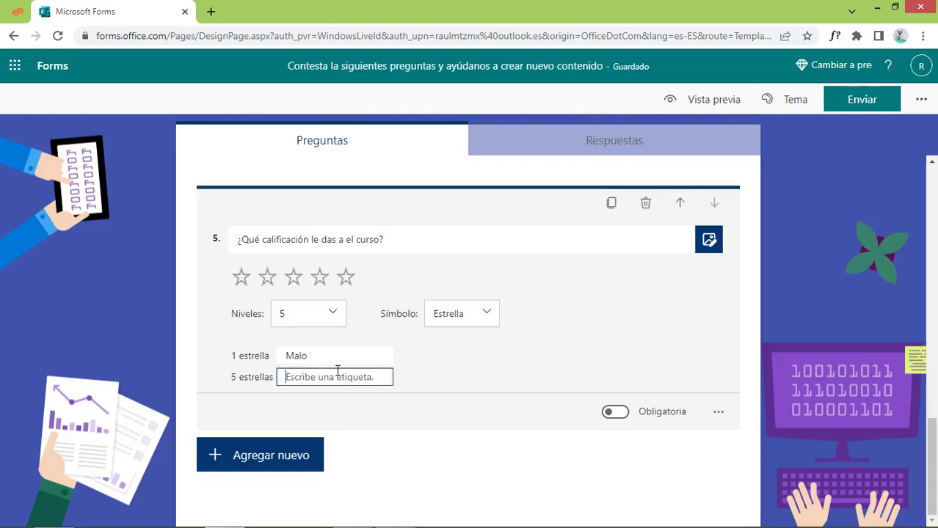
type("Excelente")
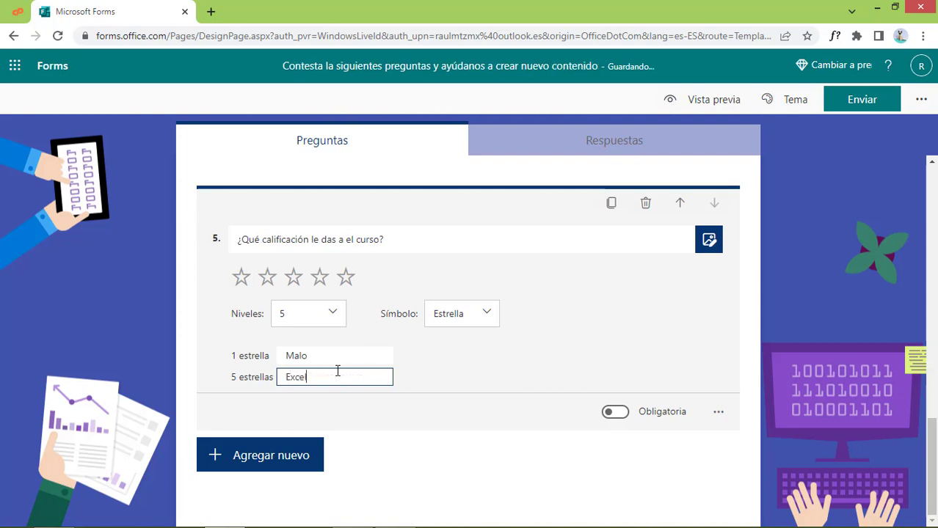
left_click(260, 455)
left_click(623, 454)
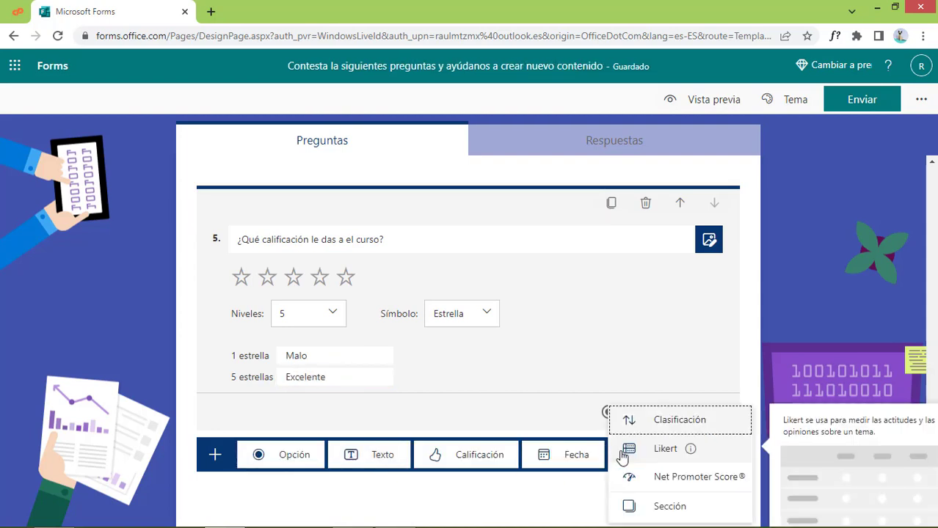
Insert a ranking question with three placeholder options below the course rating question
scroll(442, 352, "up", 15)
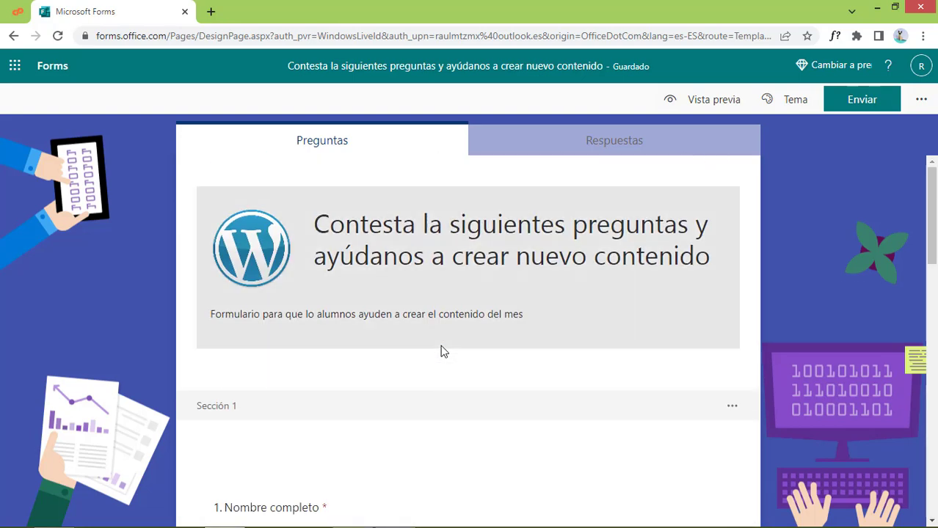
scroll(621, 413, "down", 2)
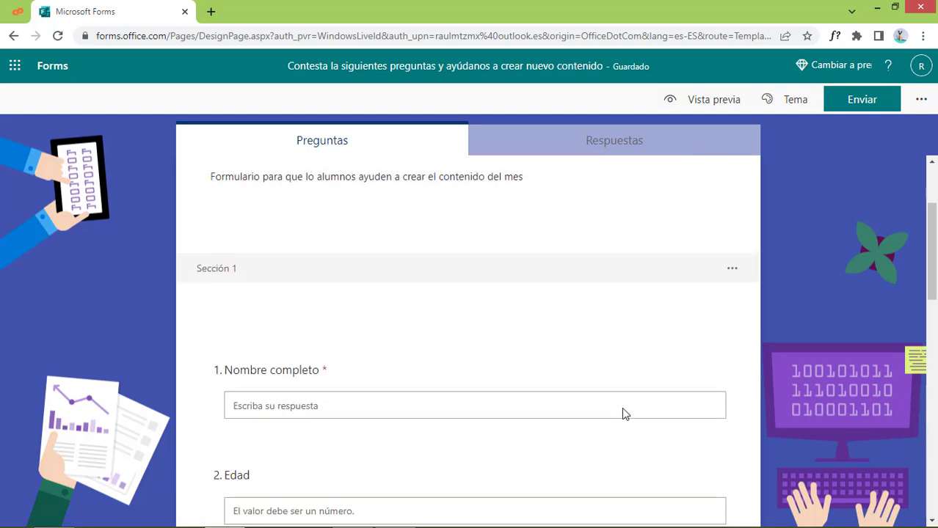
scroll(621, 412, "down", 4)
scroll(621, 415, "up", 2)
scroll(621, 415, "down", 5)
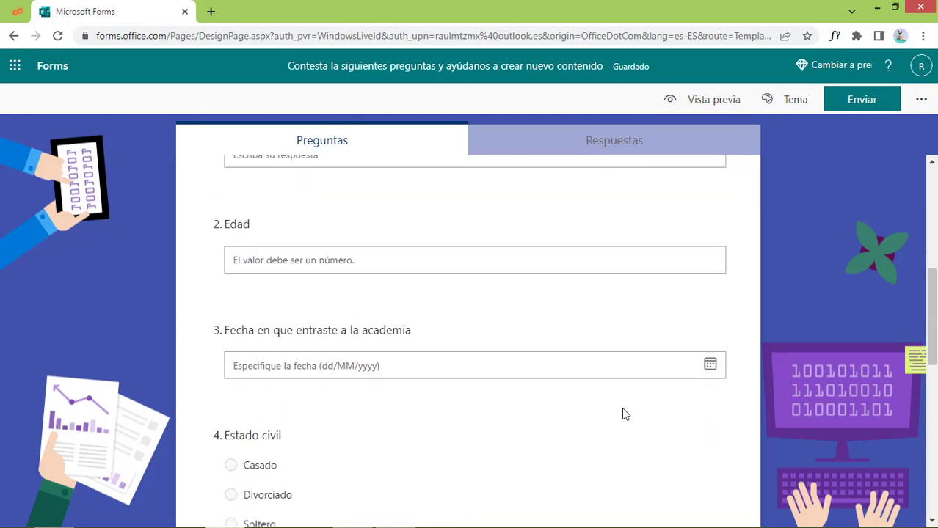
scroll(622, 415, "down", 2)
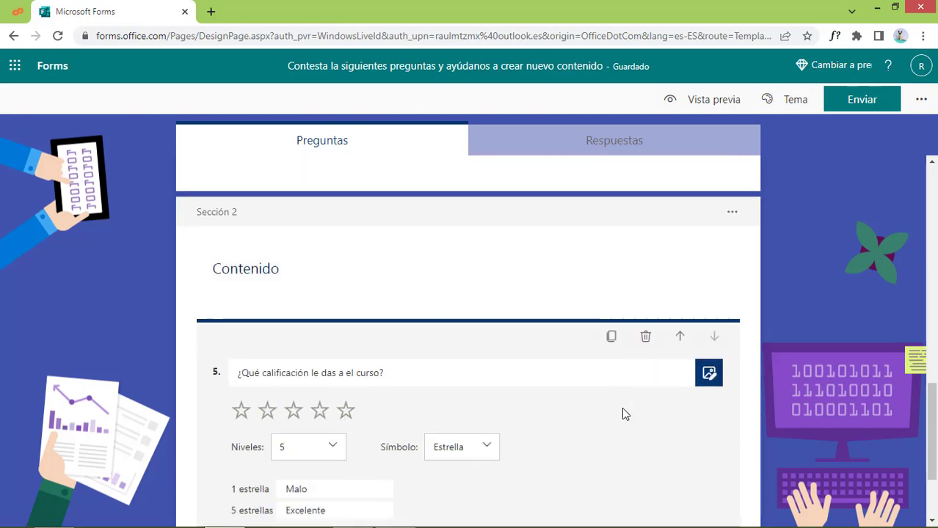
scroll(622, 414, "down", 2)
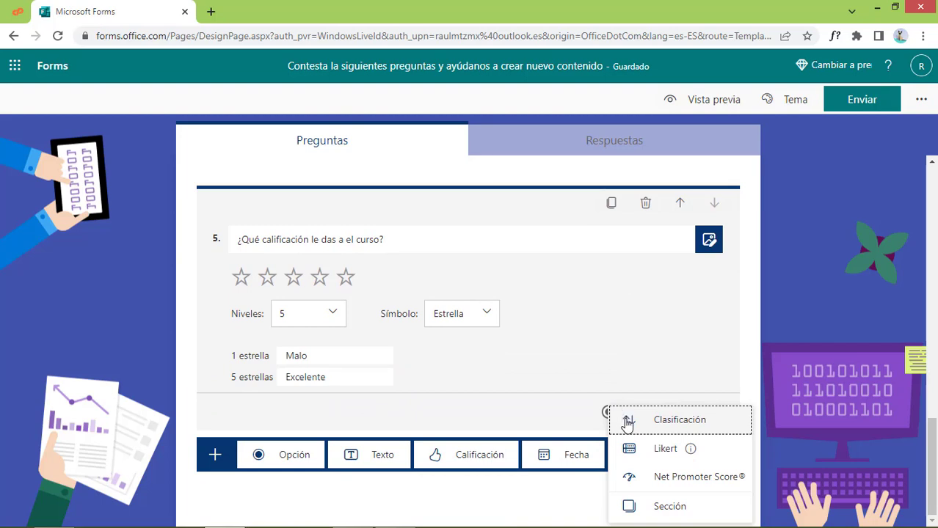
left_click(626, 422)
scroll(381, 382, "up", 4)
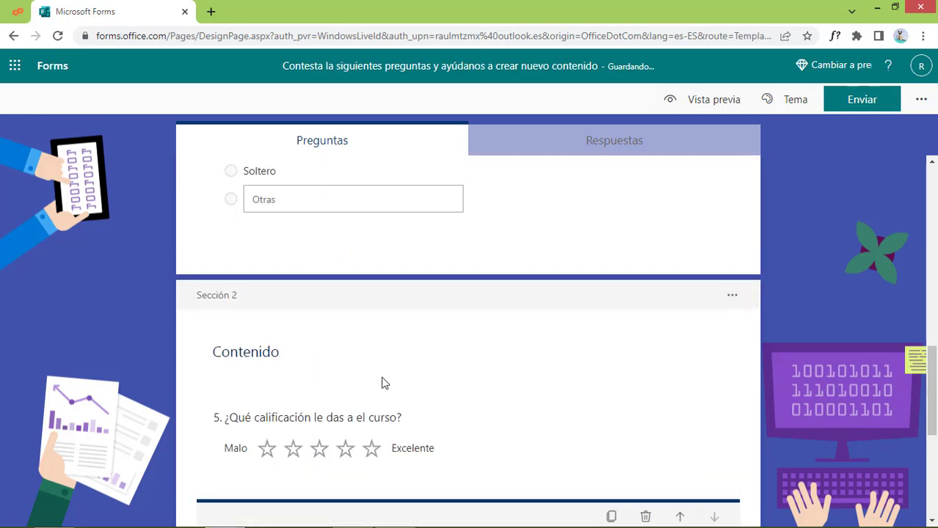
scroll(381, 383, "up", 10)
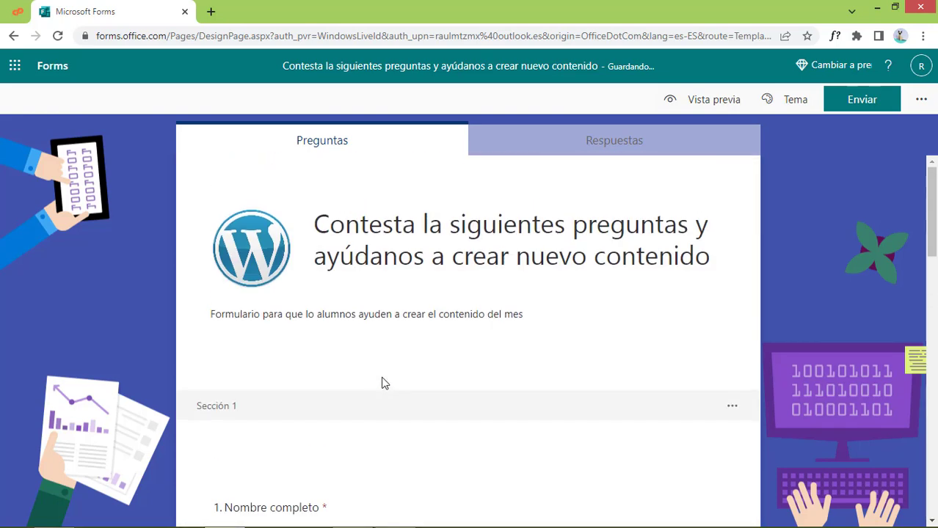
scroll(381, 382, "down", 9)
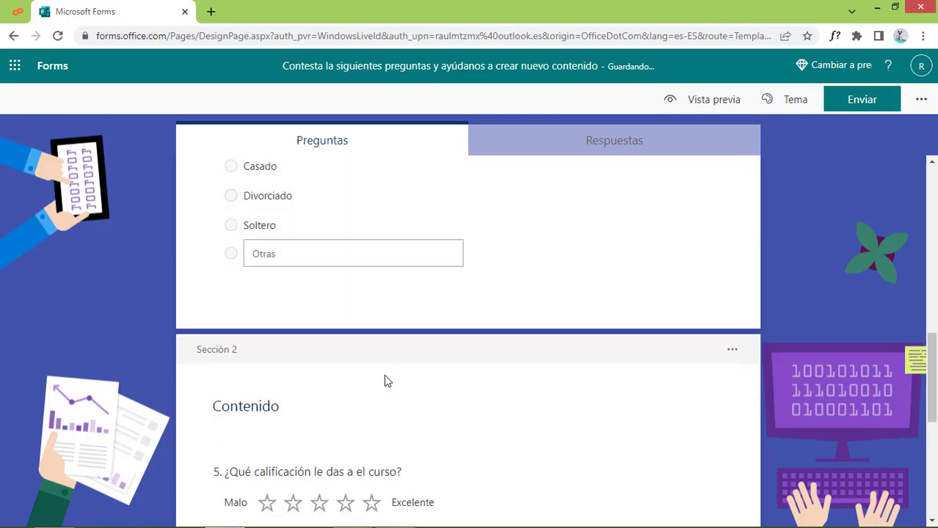
scroll(383, 379, "up", 3)
scroll(444, 393, "down", 3)
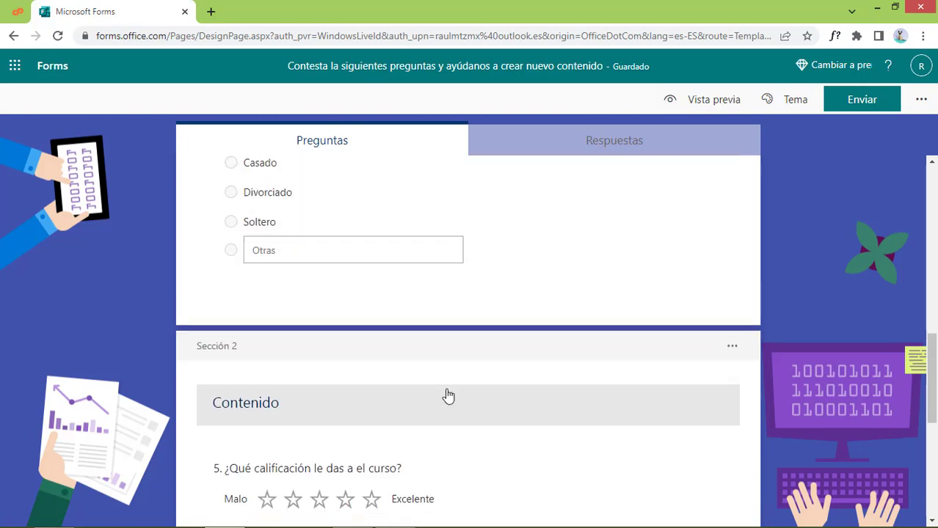
scroll(447, 396, "down", 3)
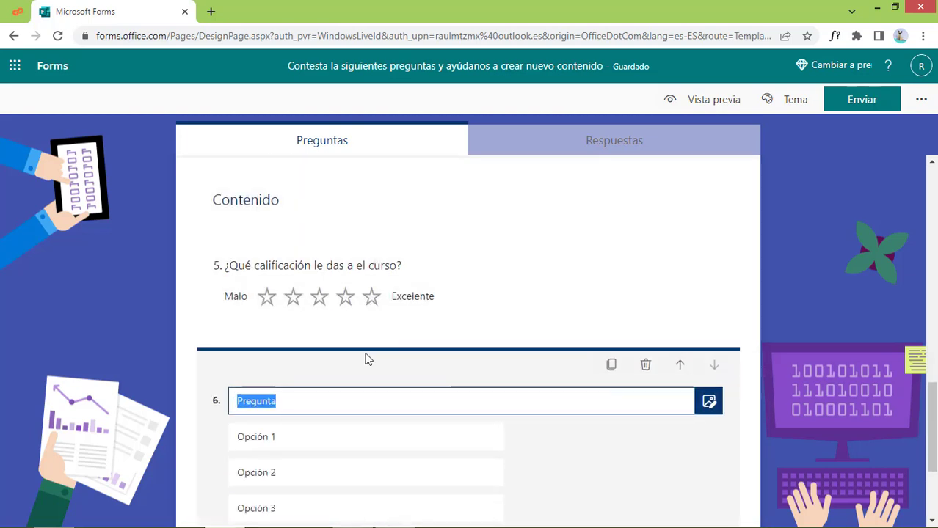
Title question 6 '¿Cuál te gustaría que fuera el próximo curso de la academia?'
type("¿")
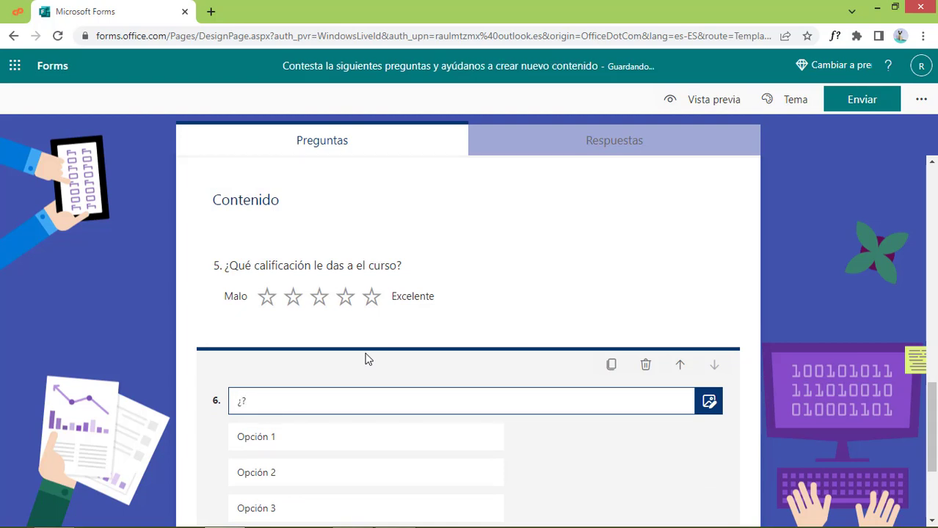
type("?Cual te gustaria qu")
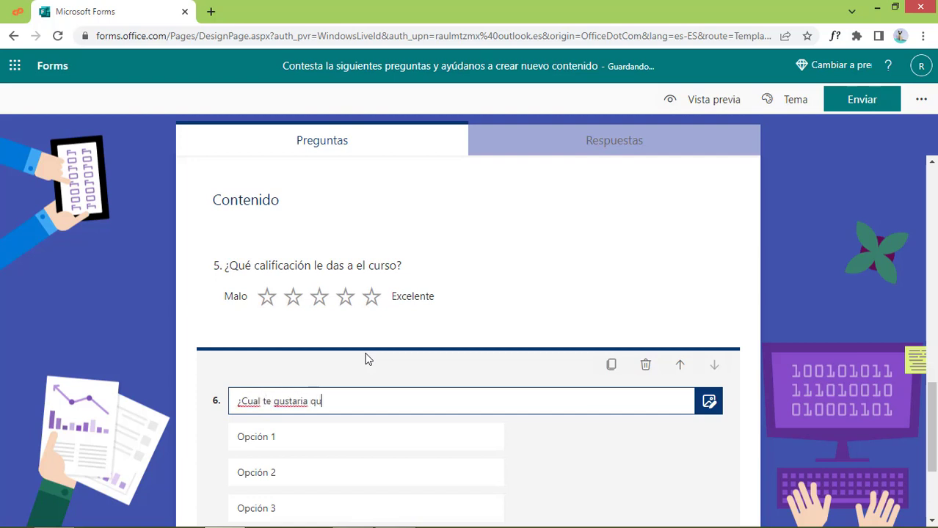
type("e fuera el proximo curso de")
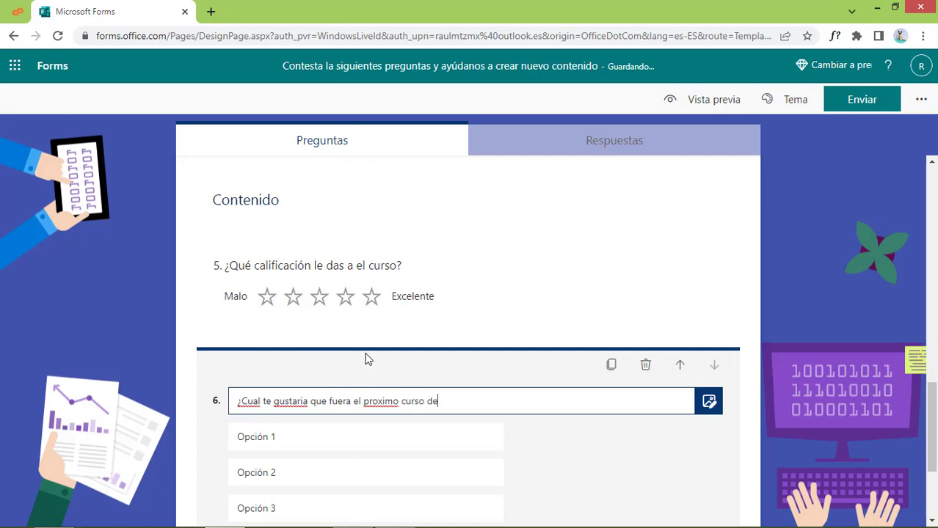
type(" la acedemia?")
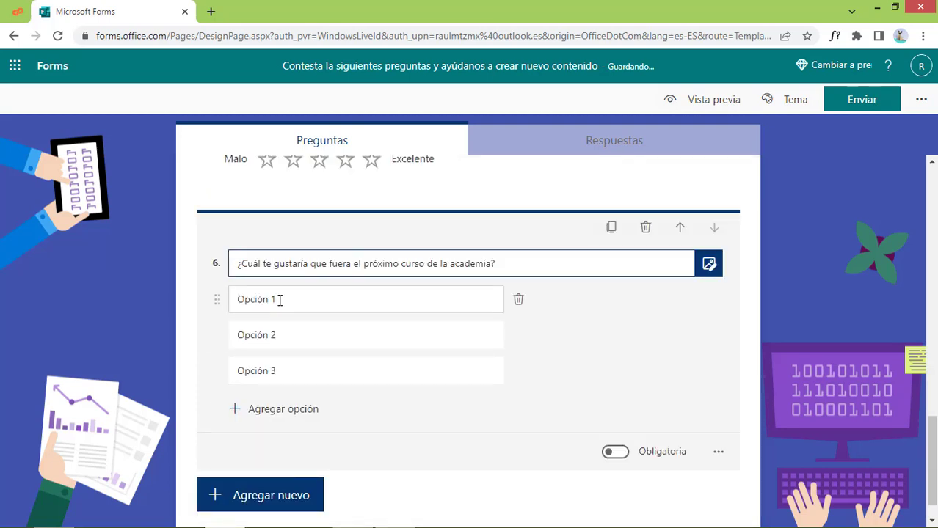
Replace question 6's first three options with Learndash, Divi and Elementor pro
left_click(331, 299)
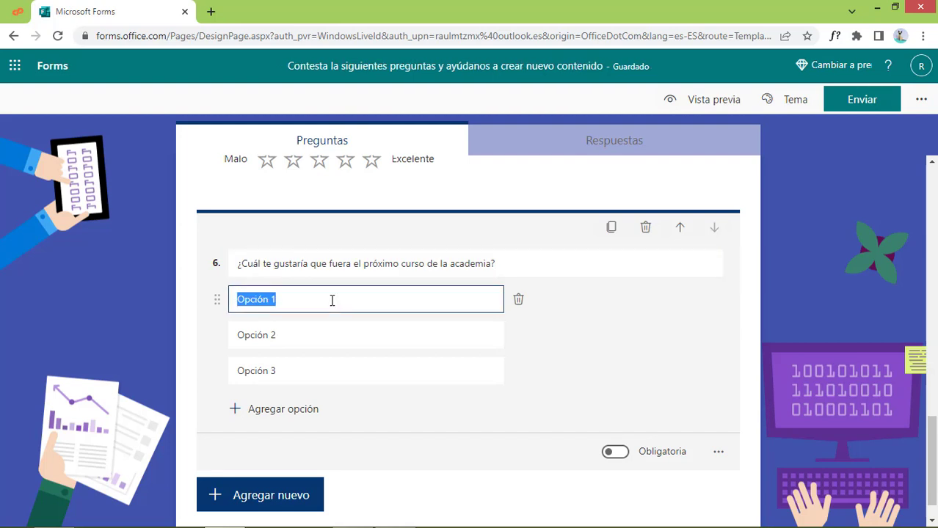
type("Learndash")
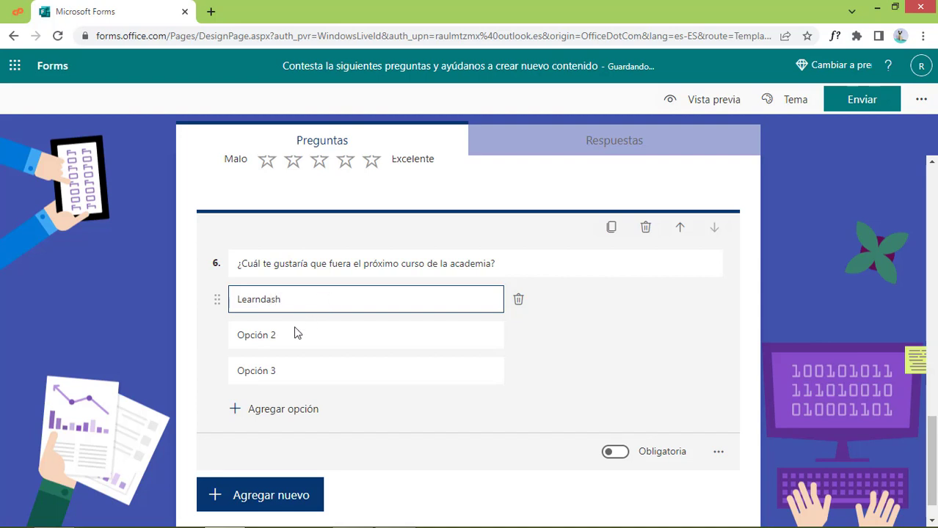
left_click(273, 332)
type("S")
key("BackSpace")
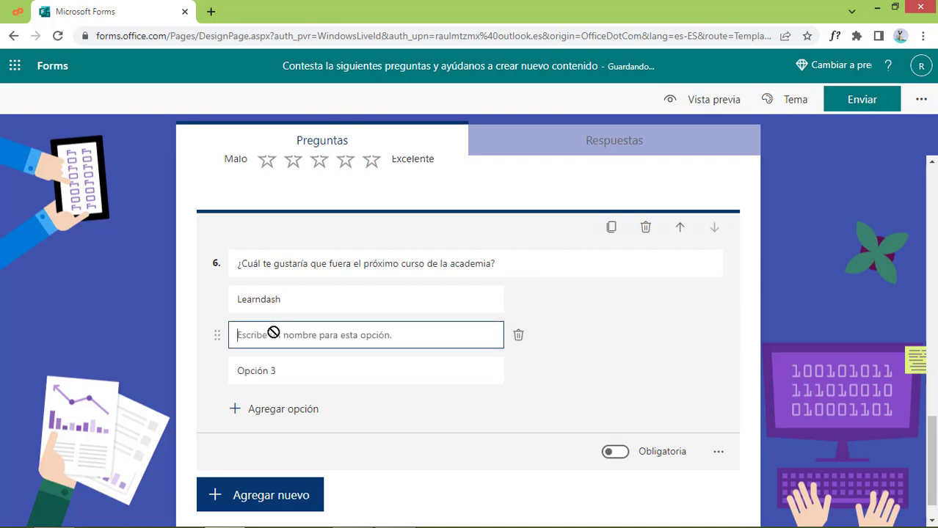
type("Divi")
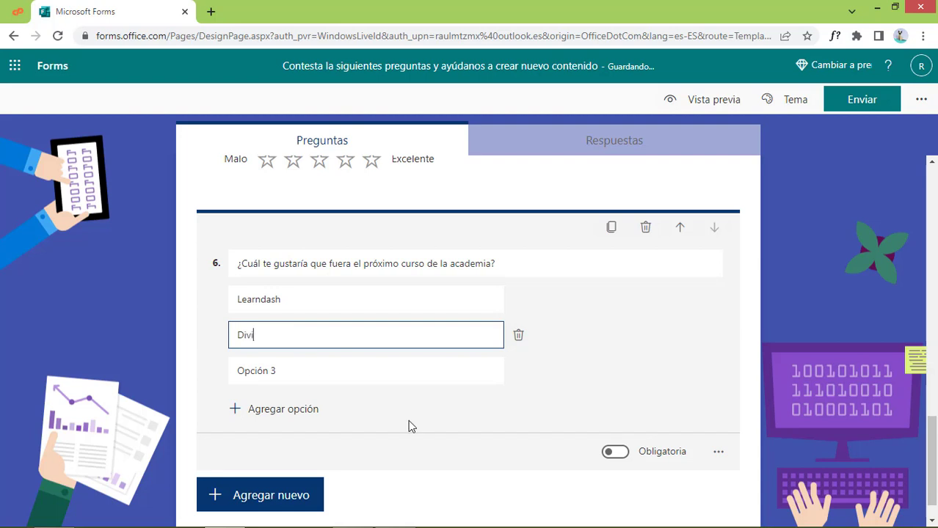
left_click(292, 371)
type("E")
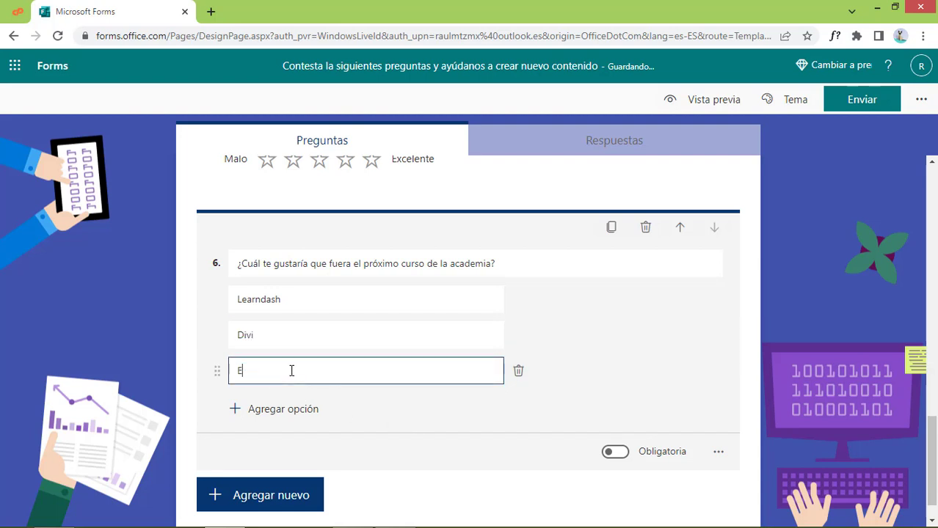
type("lementor pro")
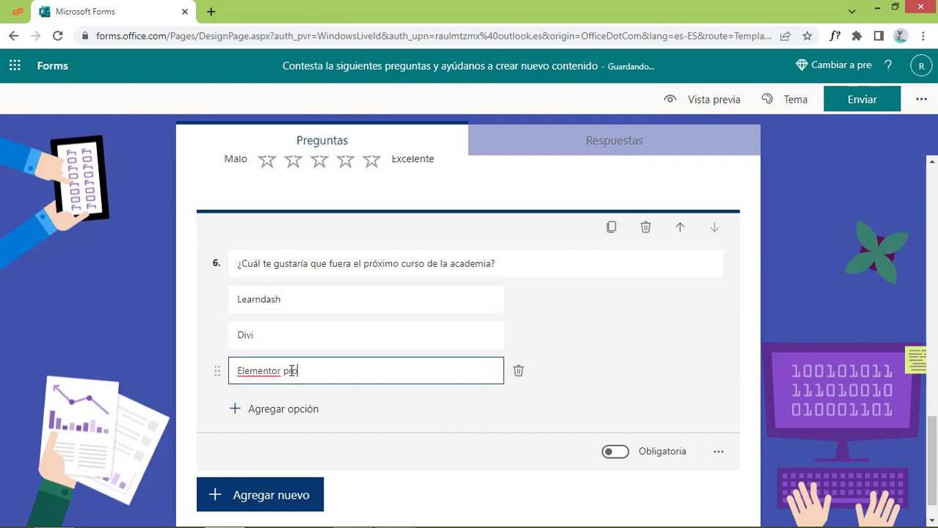
right_click(257, 371)
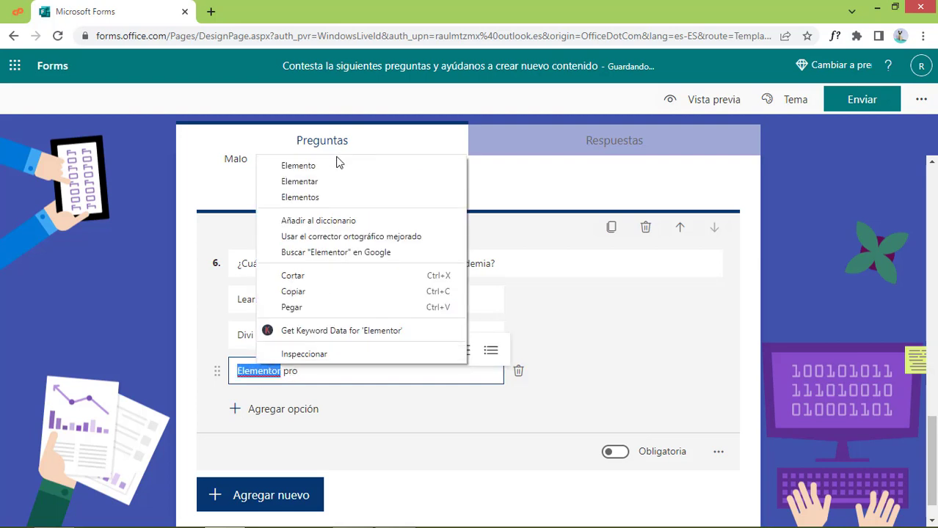
key("Escape")
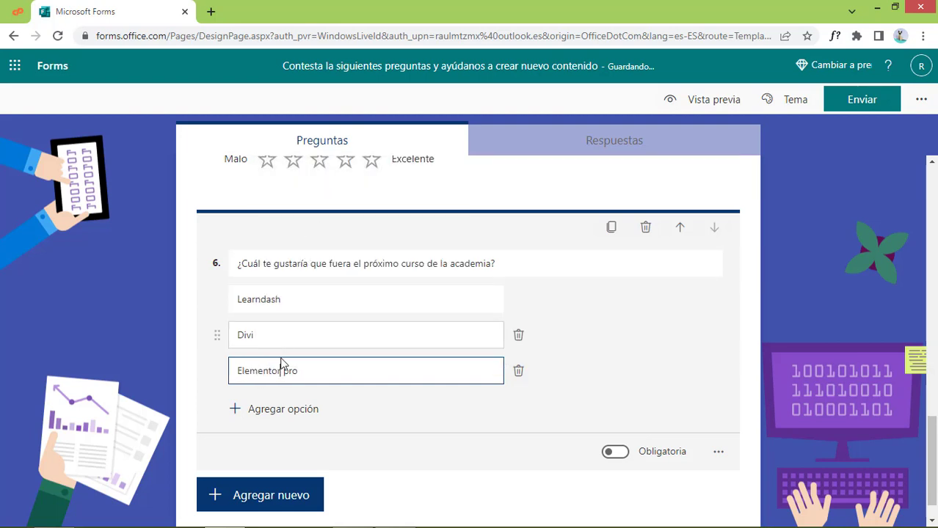
Add Astra as the fourth option of question 6
left_click(276, 409)
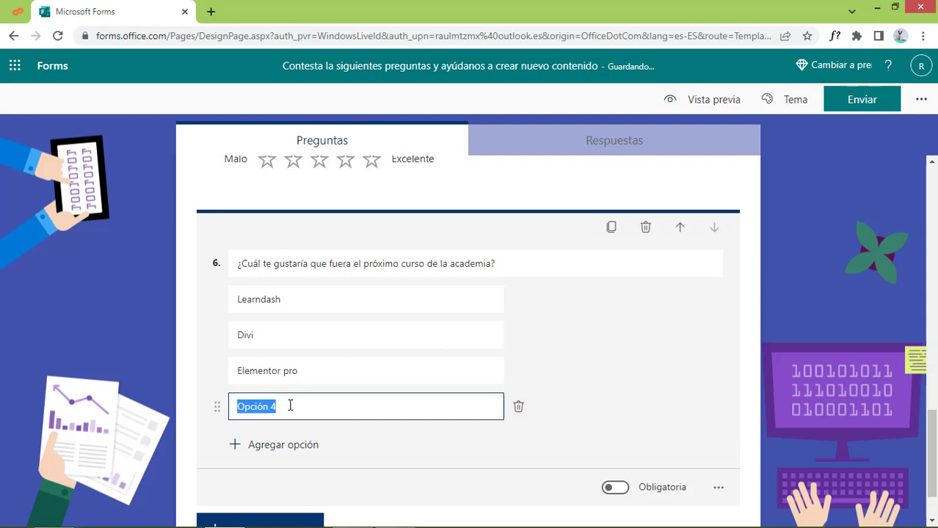
type("Astra")
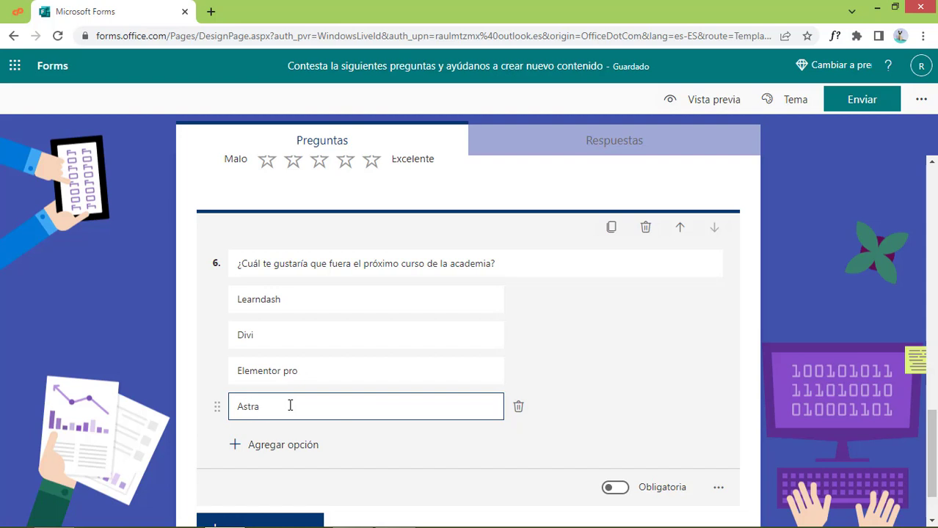
scroll(681, 380, "down", 1)
left_click(718, 412)
left_click(475, 402)
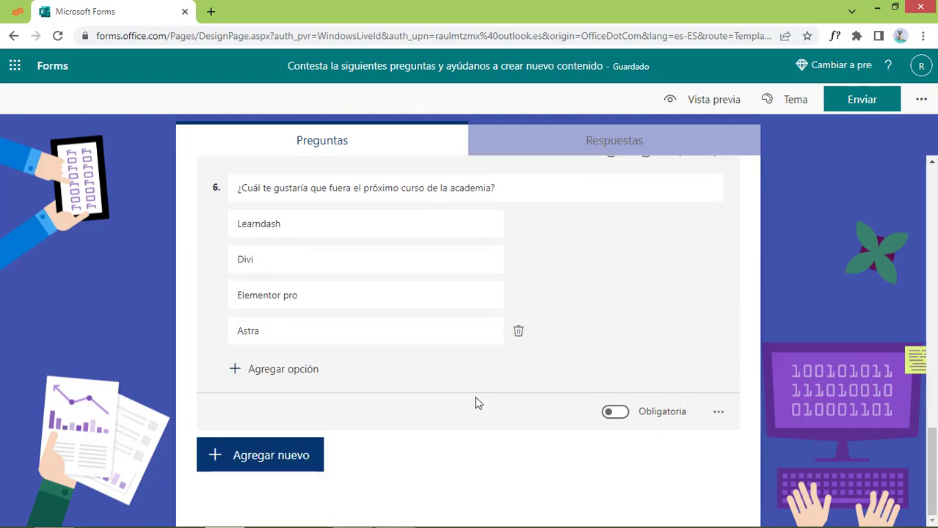
scroll(475, 403, "up", 3)
Reword question 5 to ask about 'tu experiencia en nuestra academia' and relabel 1 star as Mala
scroll(477, 398, "up", 2)
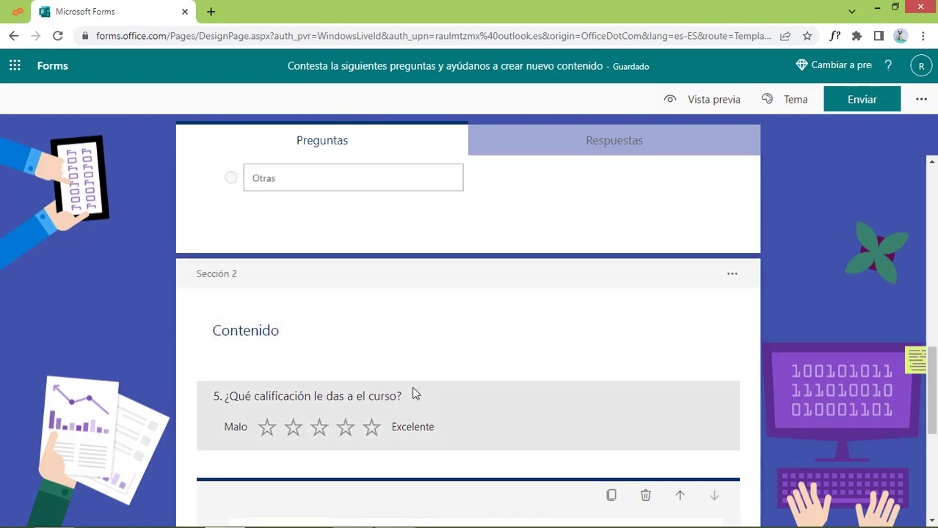
left_click(380, 400)
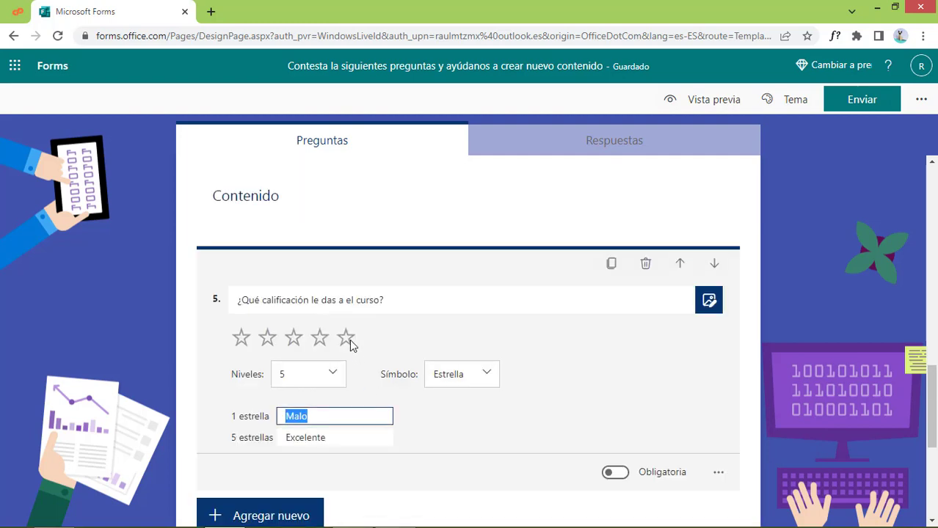
left_click(399, 304)
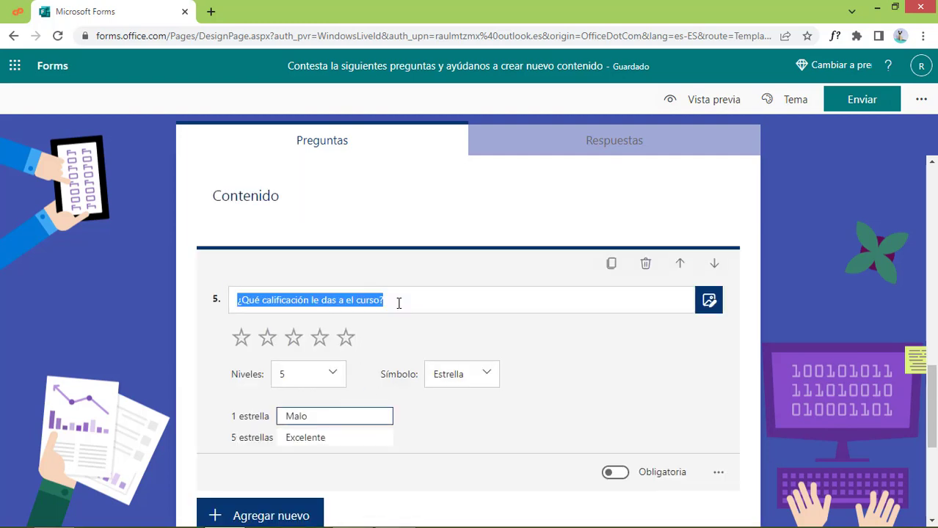
left_click(340, 303)
left_click_drag(380, 299, 349, 300)
type("tu experianc")
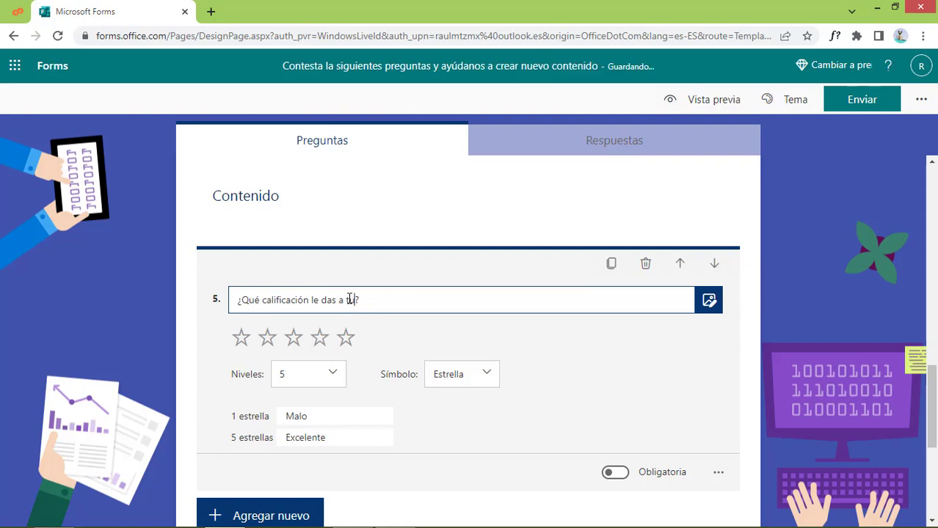
type("ia en nuesra acad")
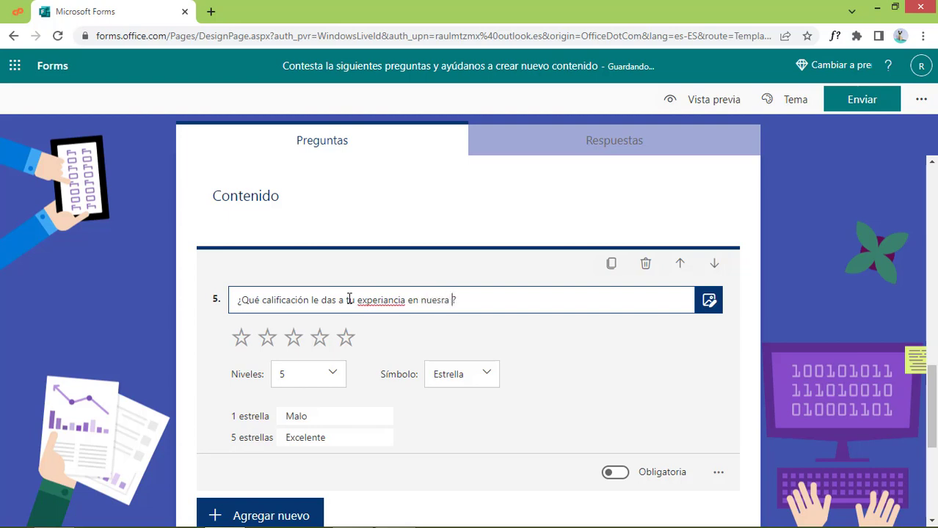
type("e")
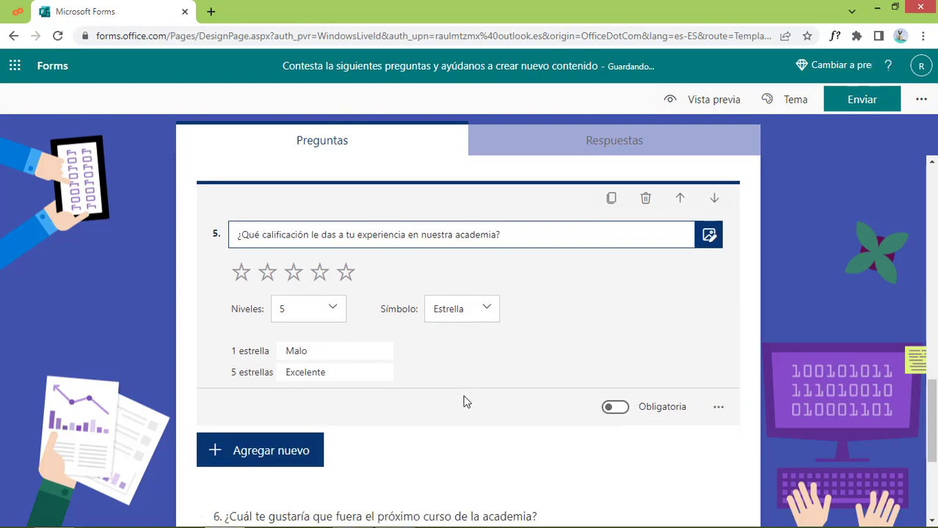
left_click(308, 343)
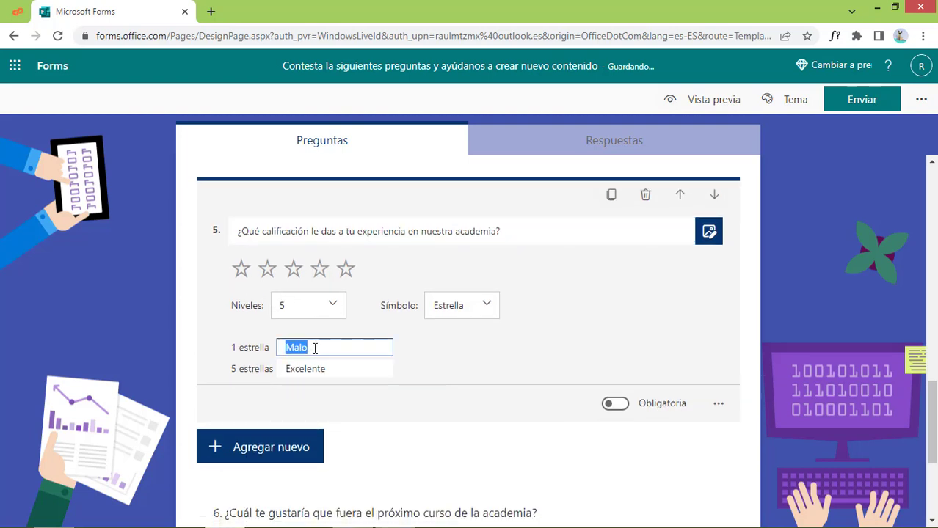
left_click(314, 349)
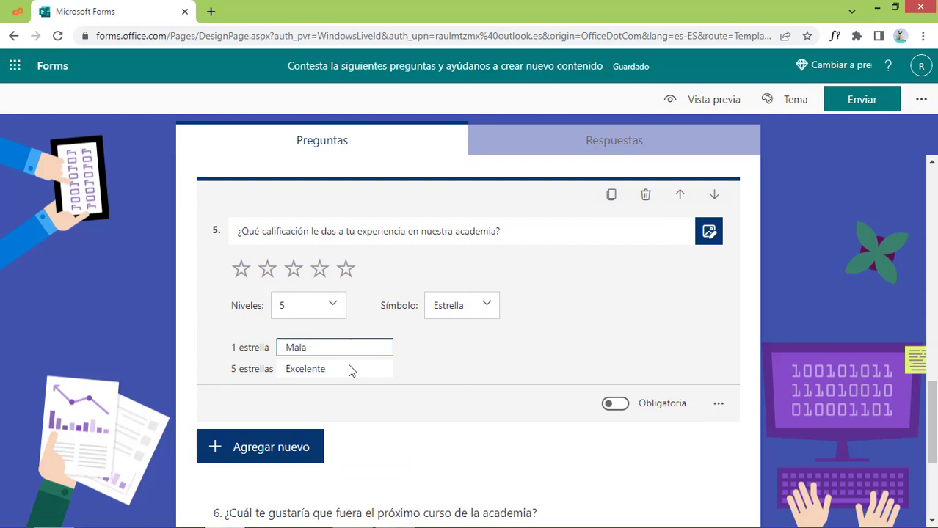
scroll(533, 447, "down", 3)
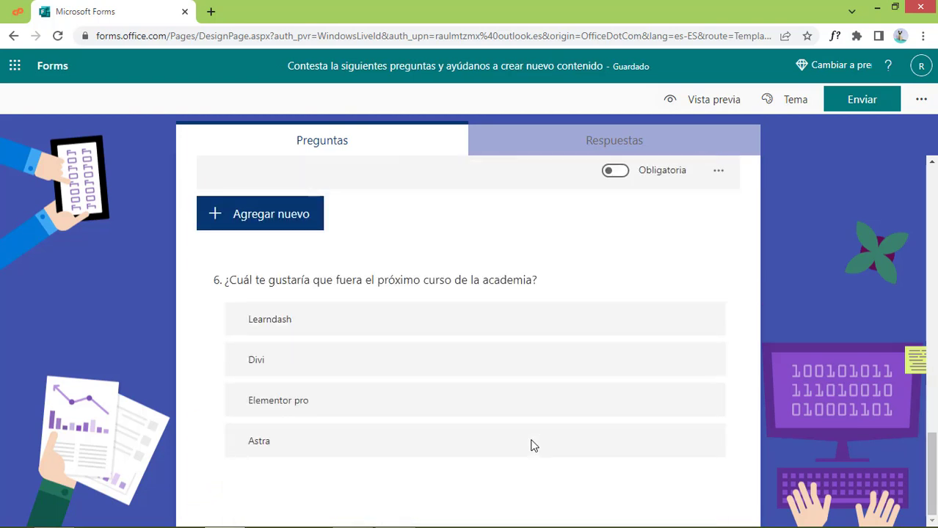
Add a Likert question as question 7 below the course-preference question
left_click(579, 433)
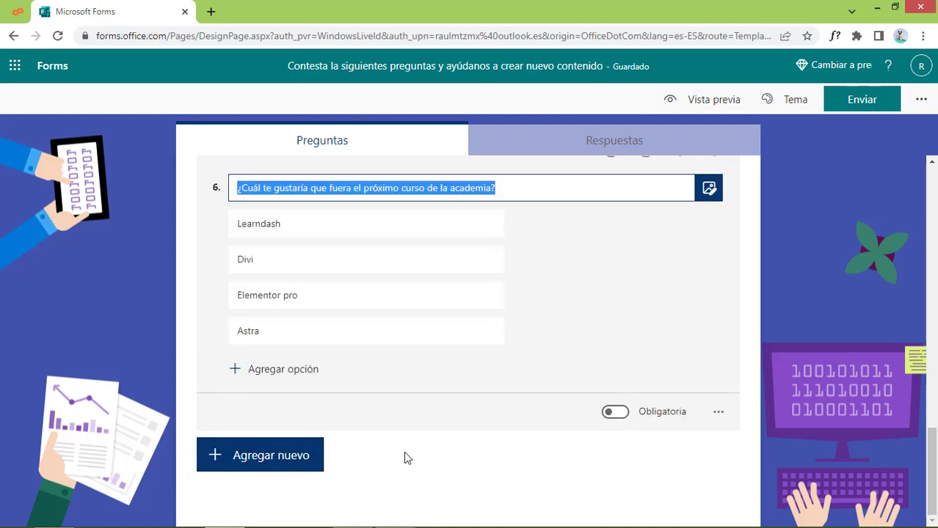
left_click(281, 456)
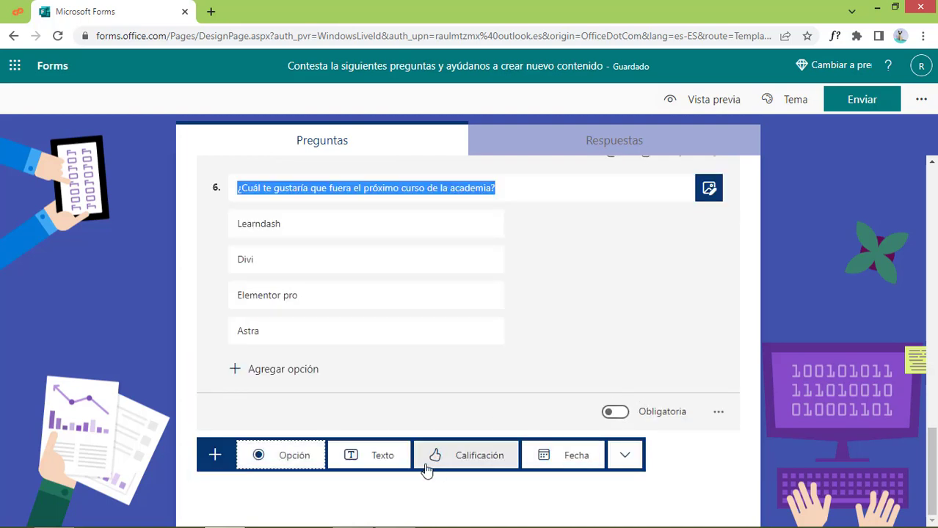
left_click(625, 456)
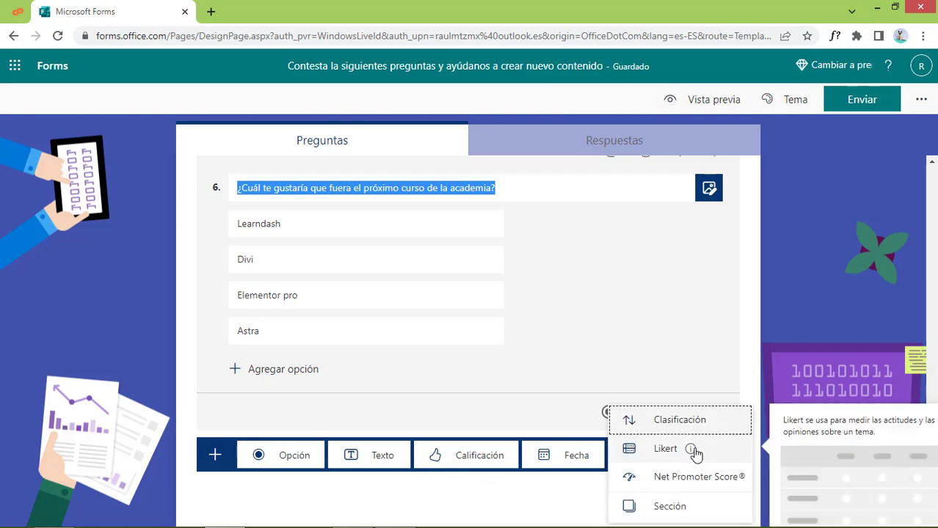
left_click(663, 450)
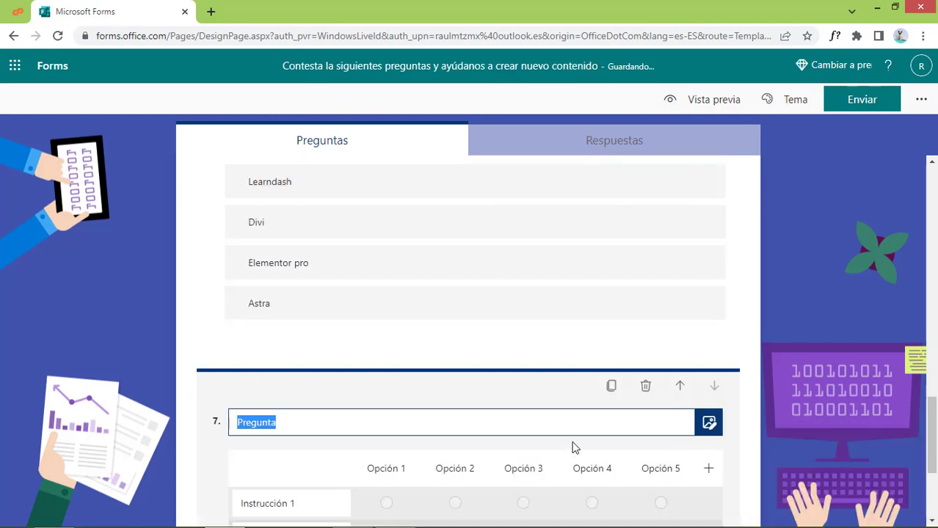
scroll(579, 455, "up", 3)
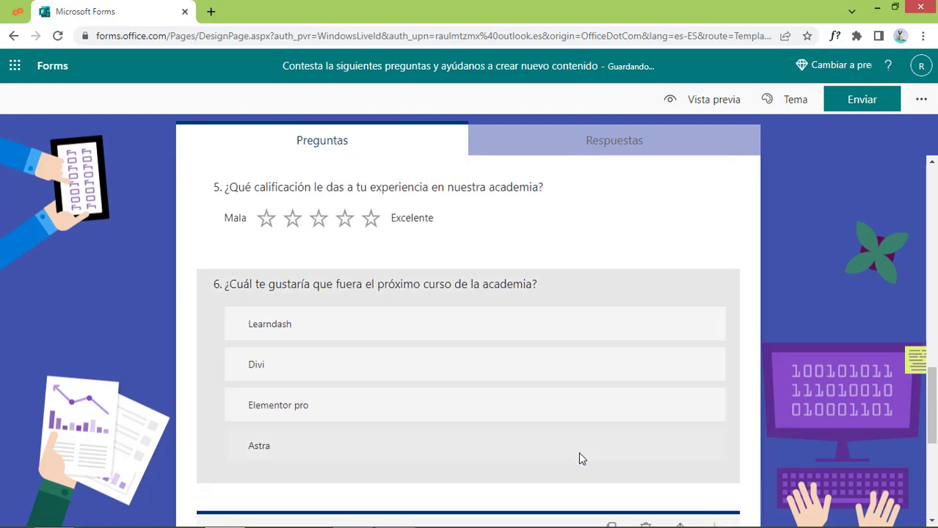
scroll(639, 297, "down", 2)
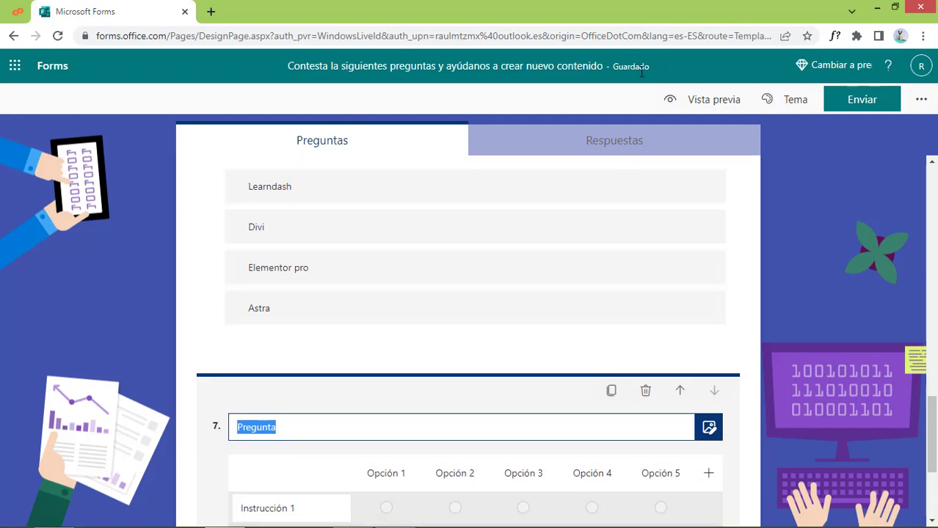
scroll(523, 350, "down", 3)
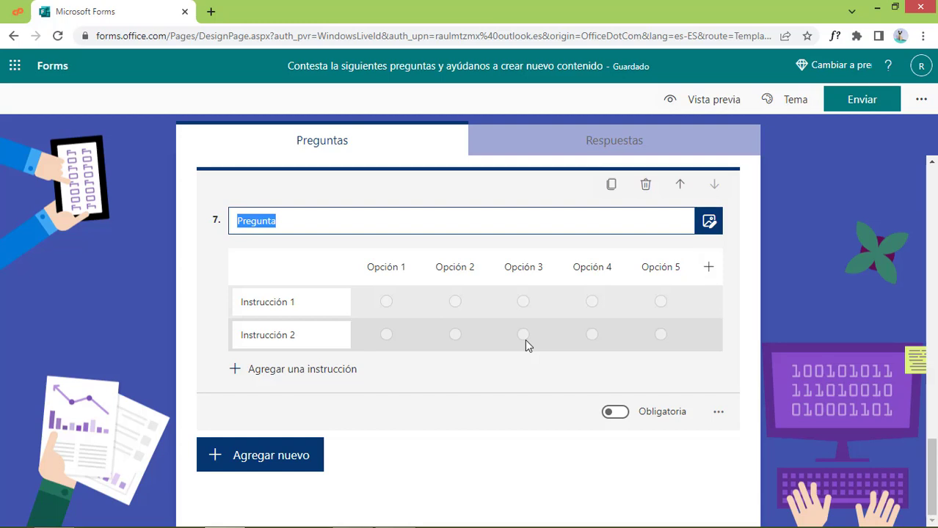
Title the Likert question 'Califícanos de acuerdo a tu experiencia en los siguientes aspecto' and name columns Muy malo, Malo
type("Calificanos")
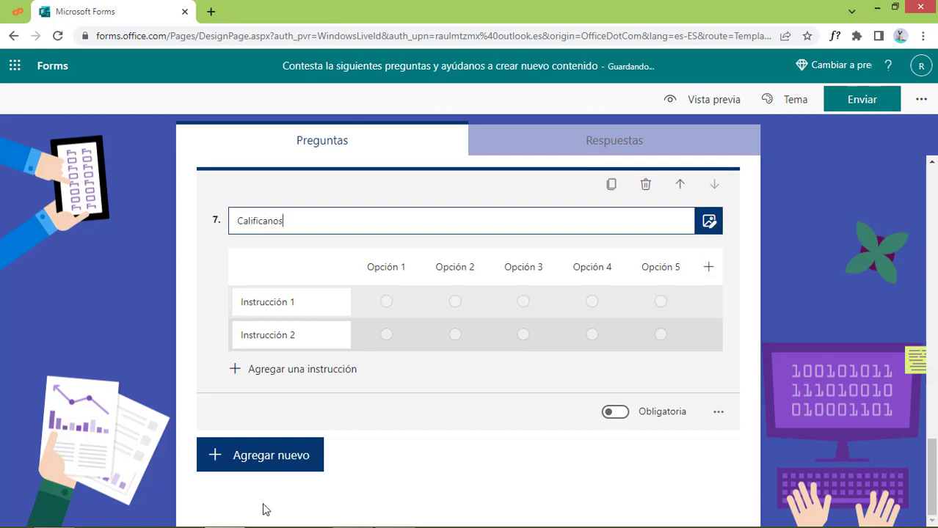
key("BackSpace")
key("BackSpace")
key("BackSpace")
key("BackSpace")
key("BackSpace")
key("BackSpace")
type("ícanos de acuerdo a tu experiencia en ")
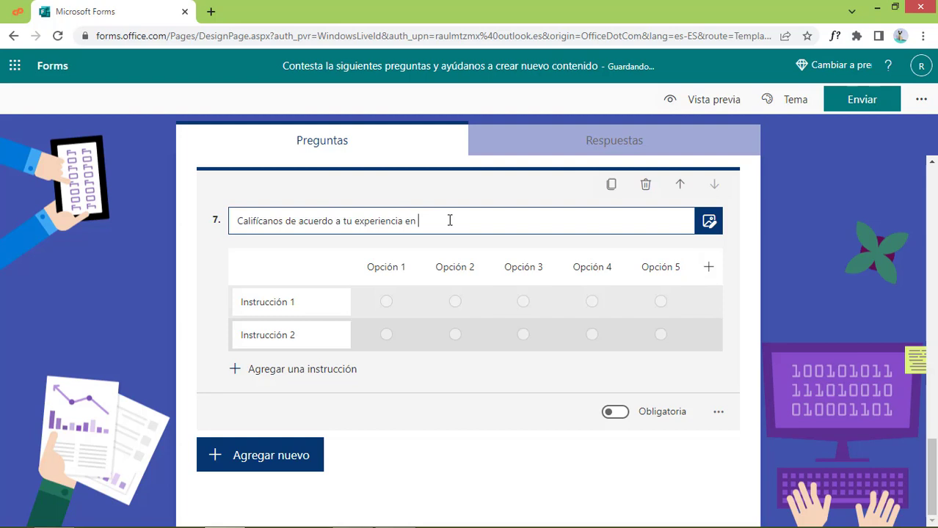
type("los siguientes aspecto")
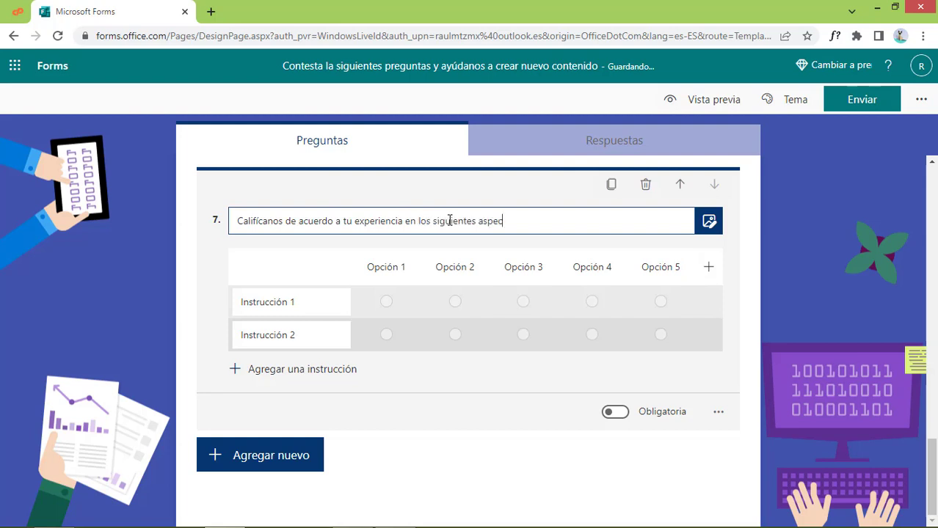
left_click(384, 267)
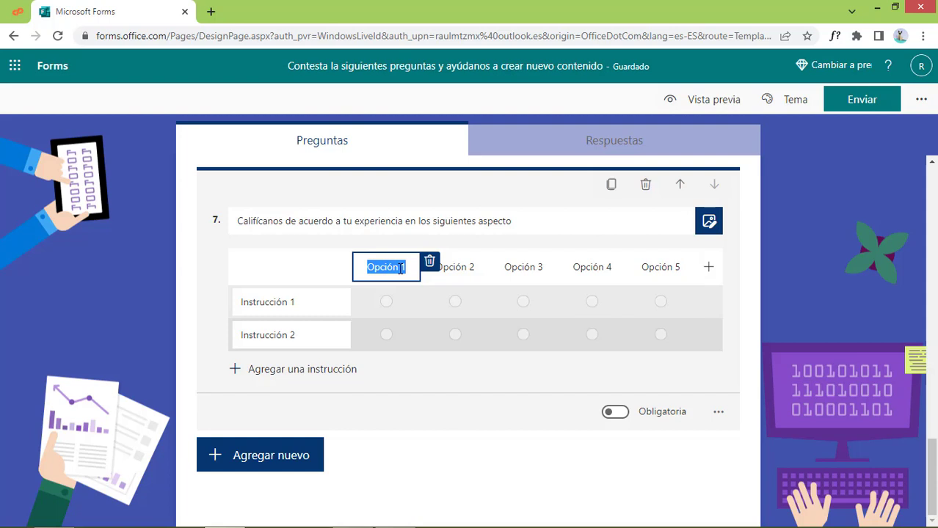
type("Muy m")
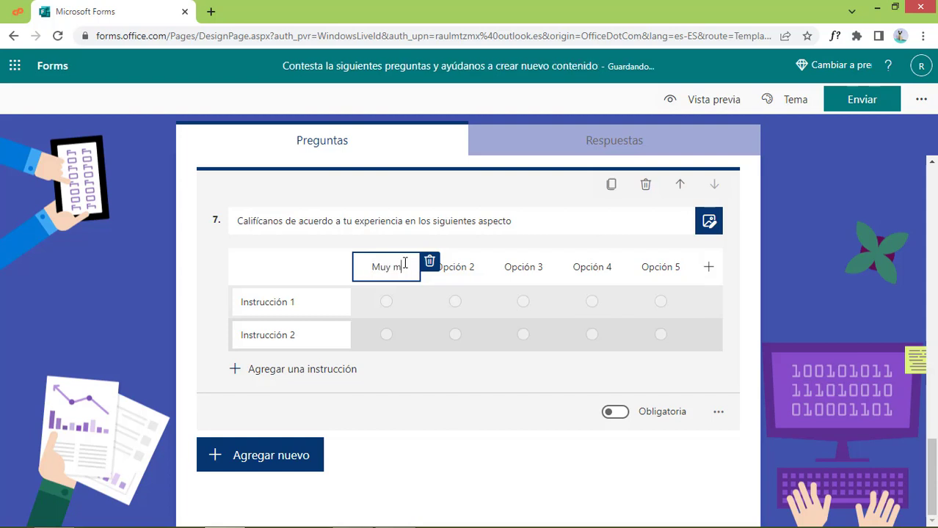
type("alo")
left_click(470, 272)
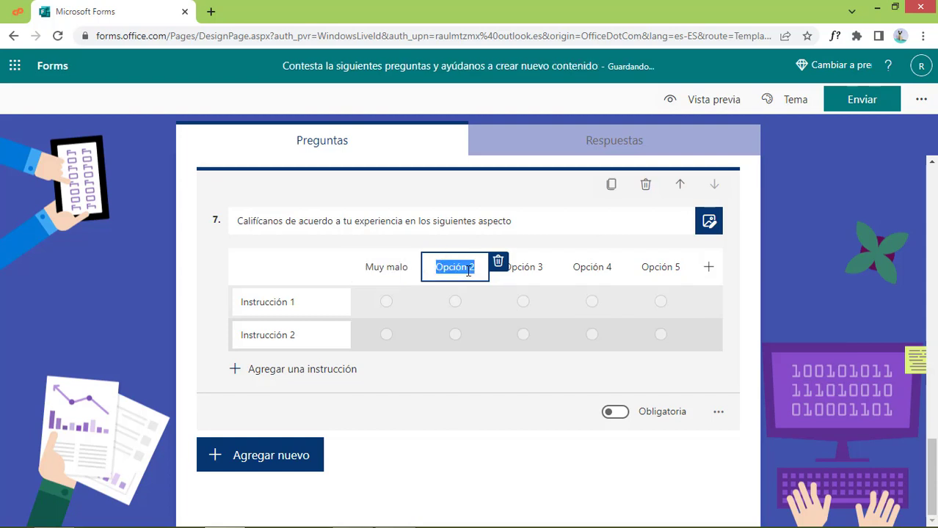
type("Malo")
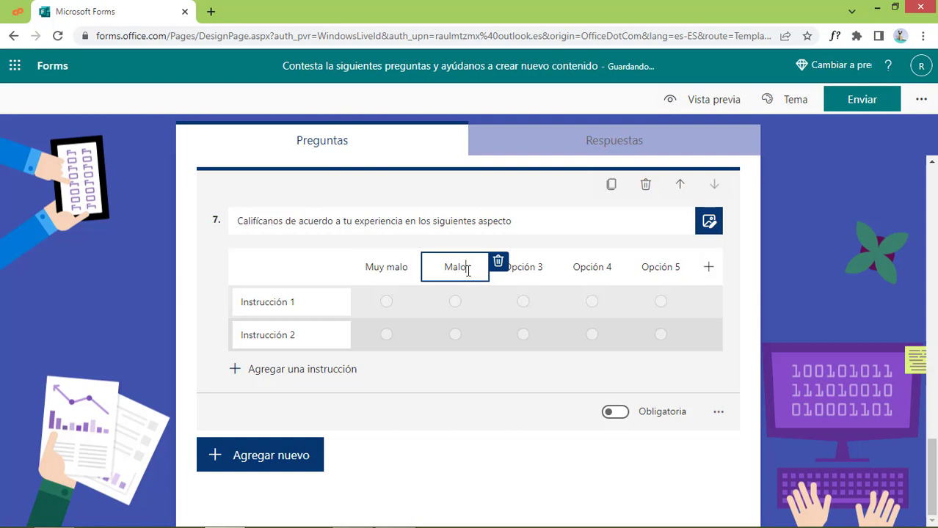
Name the remaining Likert scale columns Regular, Bien and Excelente
left_click(521, 268)
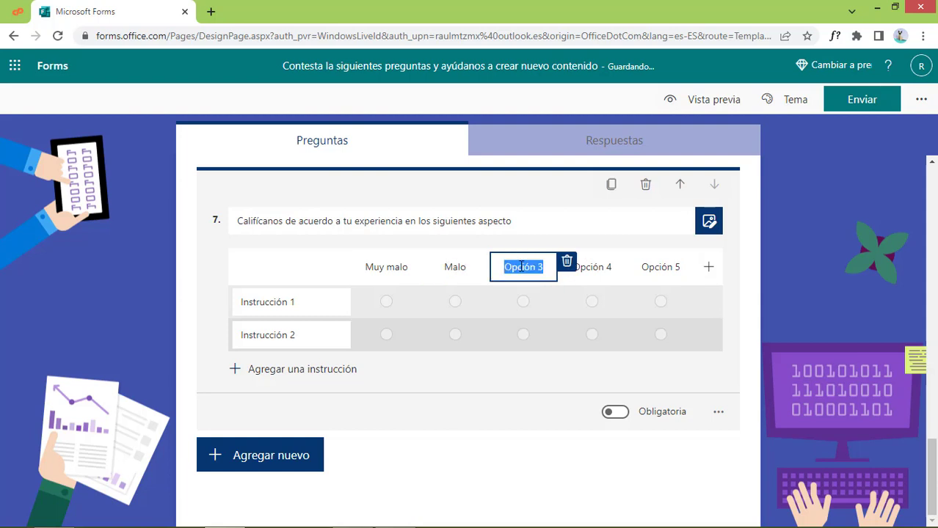
key("BackSpace")
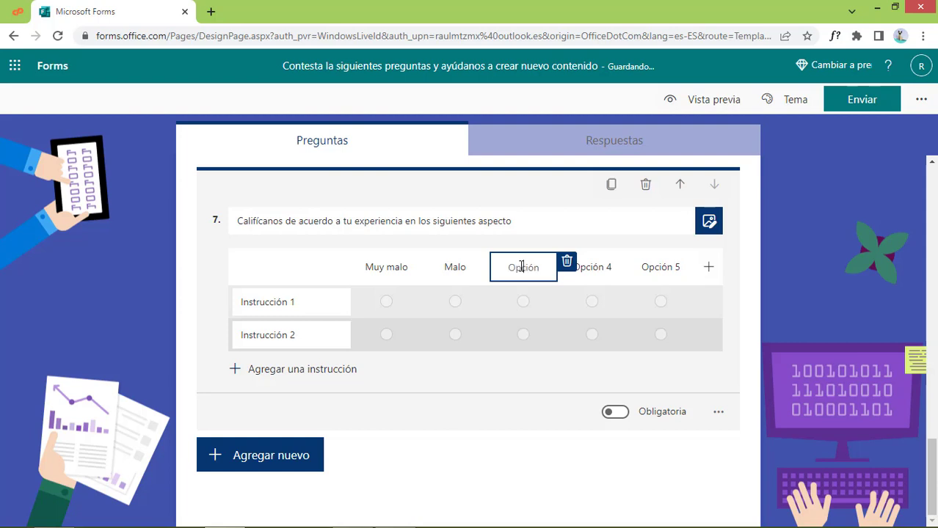
type("egular")
left_click(510, 266)
type("R")
left_click(595, 268)
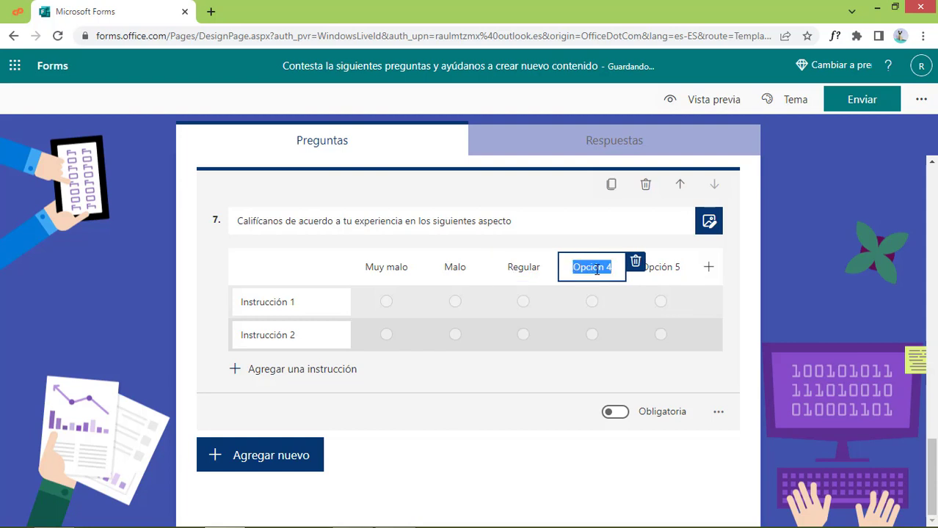
type("bIEN")
key("BackSpace")
key("BackSpace")
key("BackSpace")
key("BackSpace")
type("Bien")
left_click(667, 262)
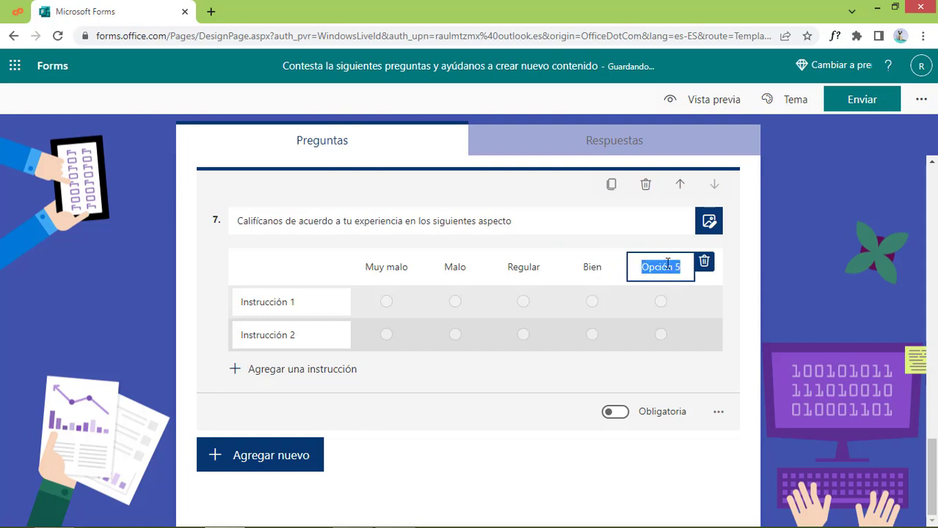
type("Excelente")
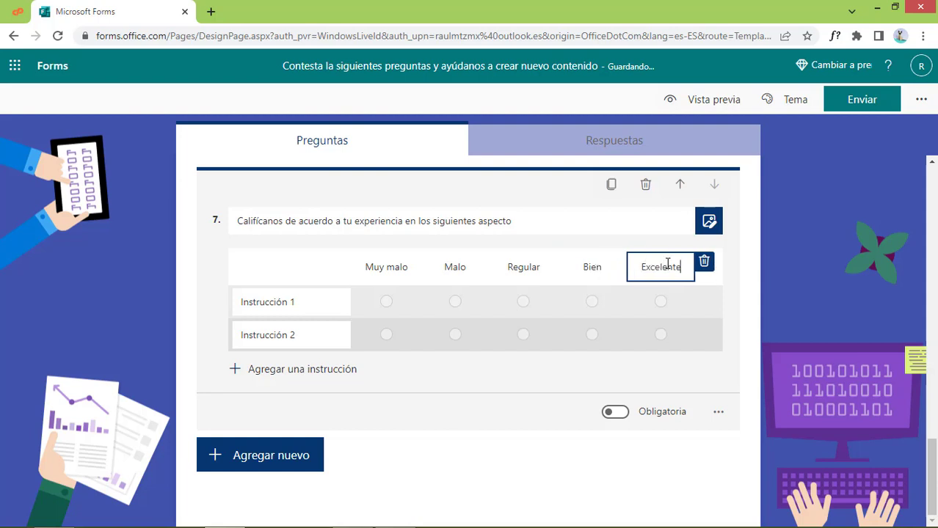
left_click(306, 305)
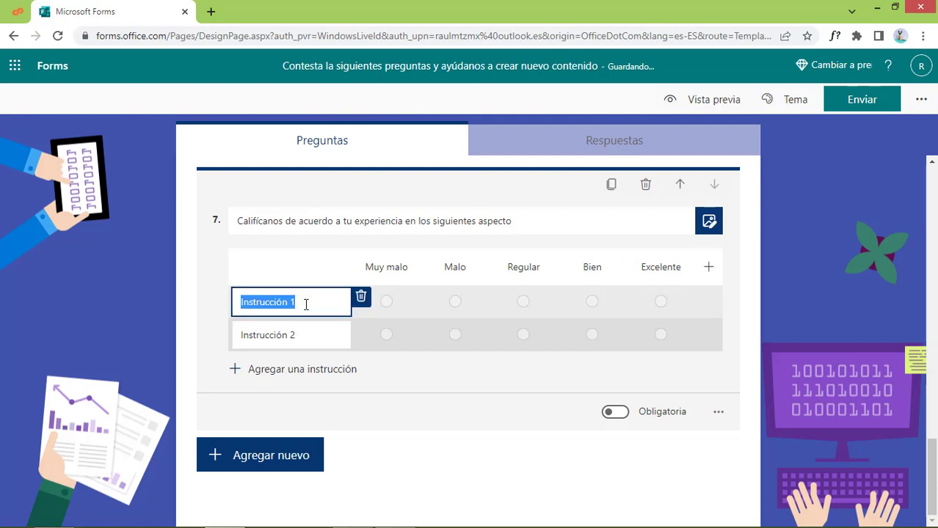
Name question 7's grid rows Precio, Actualidad de contenidos, Experiencia de usuario and Soporte tecnico
type("P")
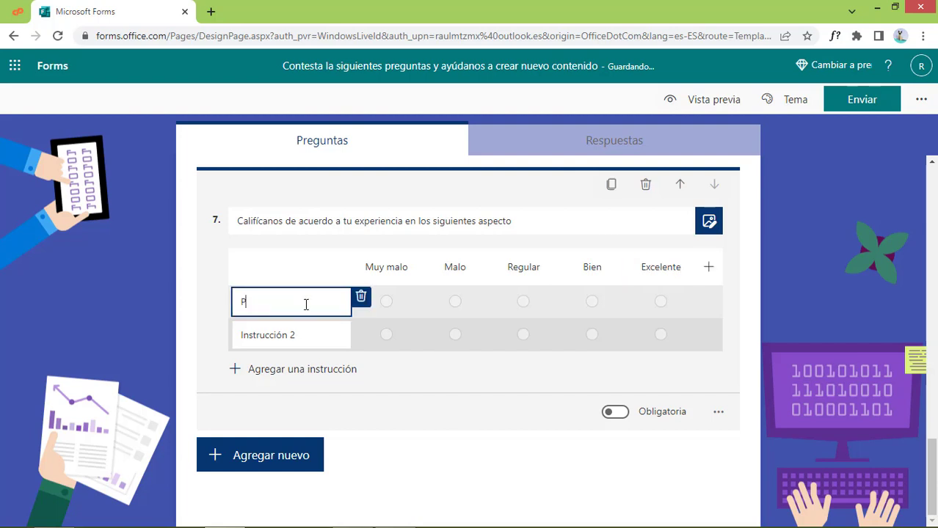
type("recio")
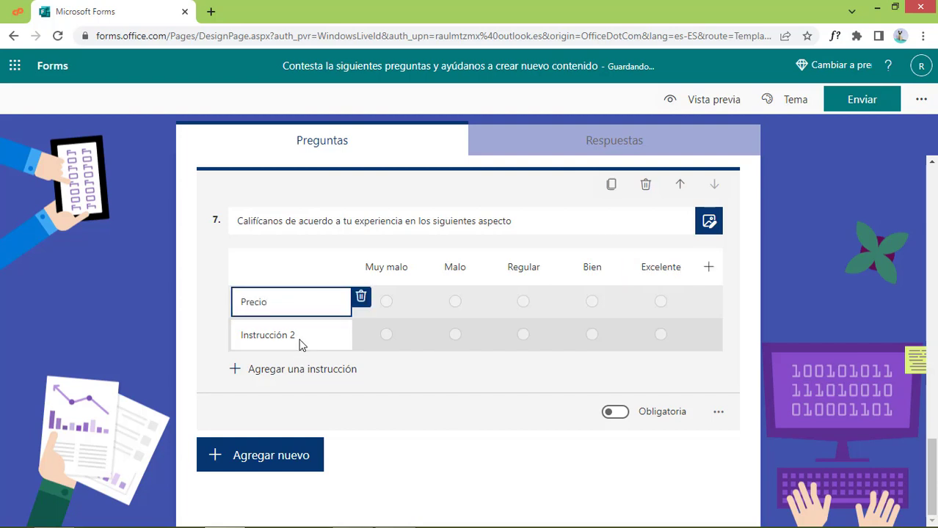
left_click(301, 339)
type("A")
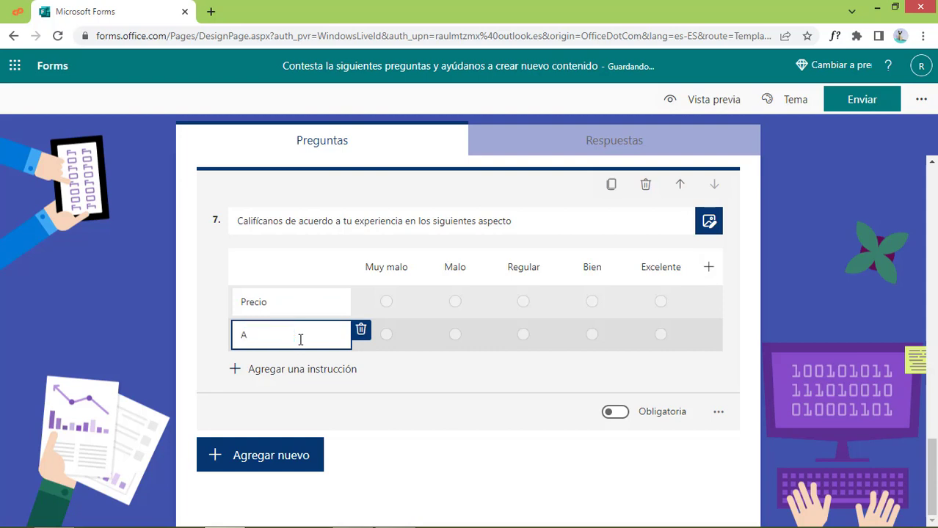
type("ctualidad de conte")
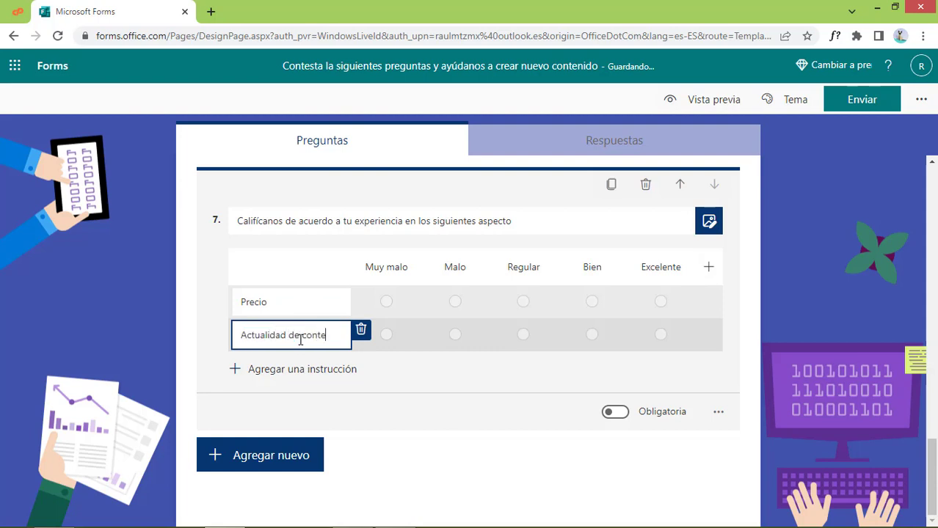
type("nidos")
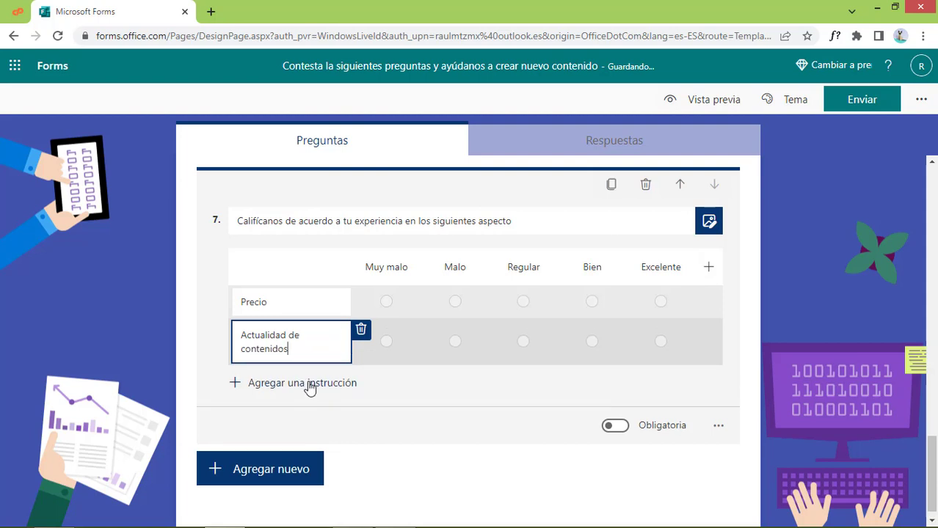
left_click(309, 387)
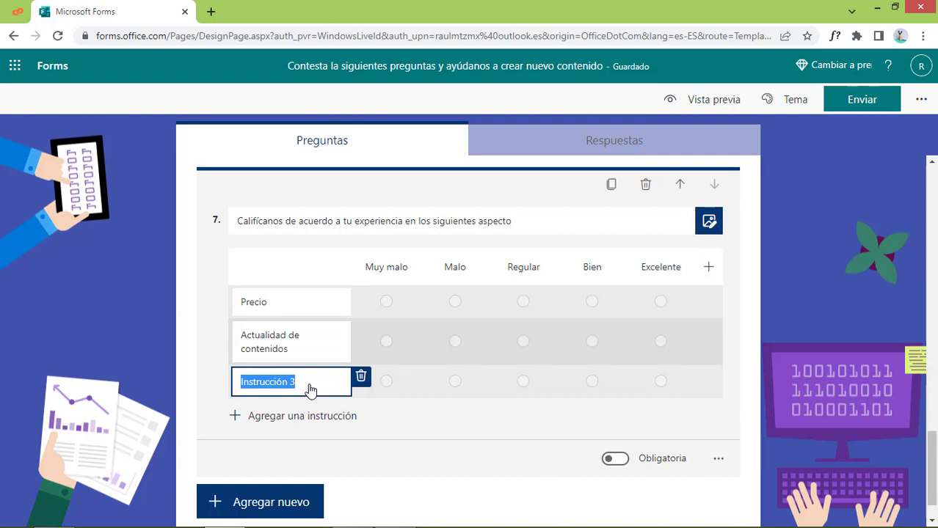
type("Ex")
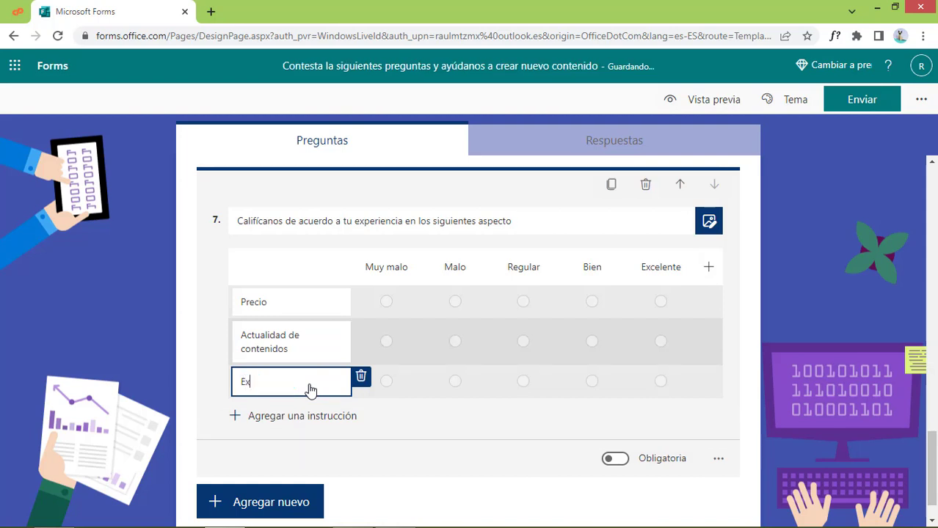
type("pericia de usuario")
left_click(274, 416)
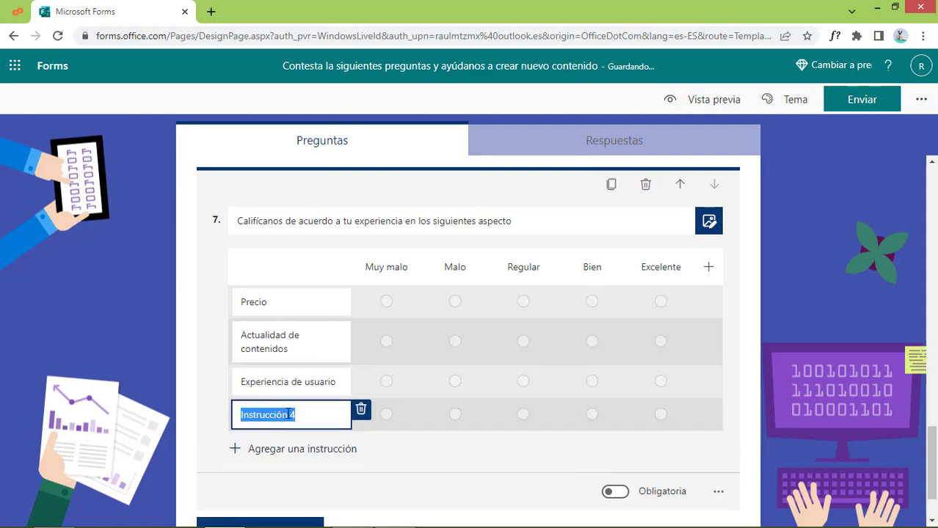
type("Soporte tecnico")
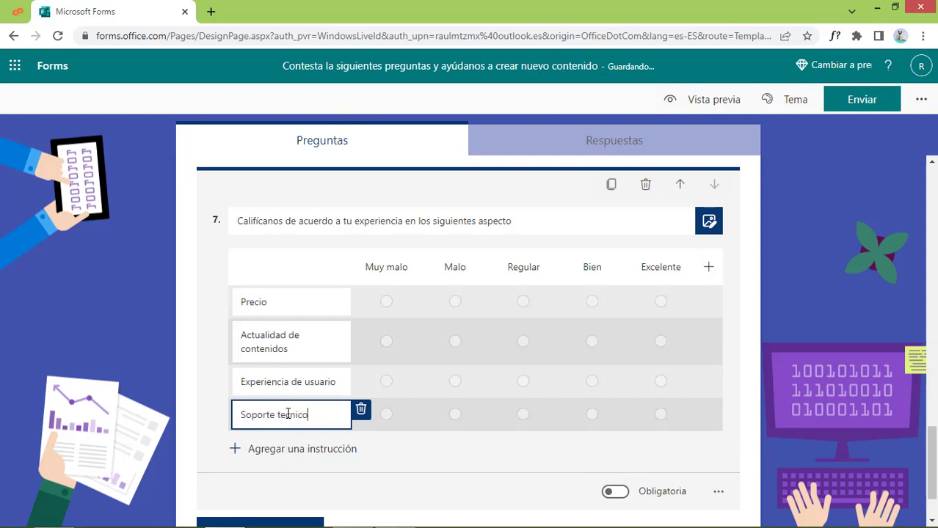
scroll(496, 401, "down", 1)
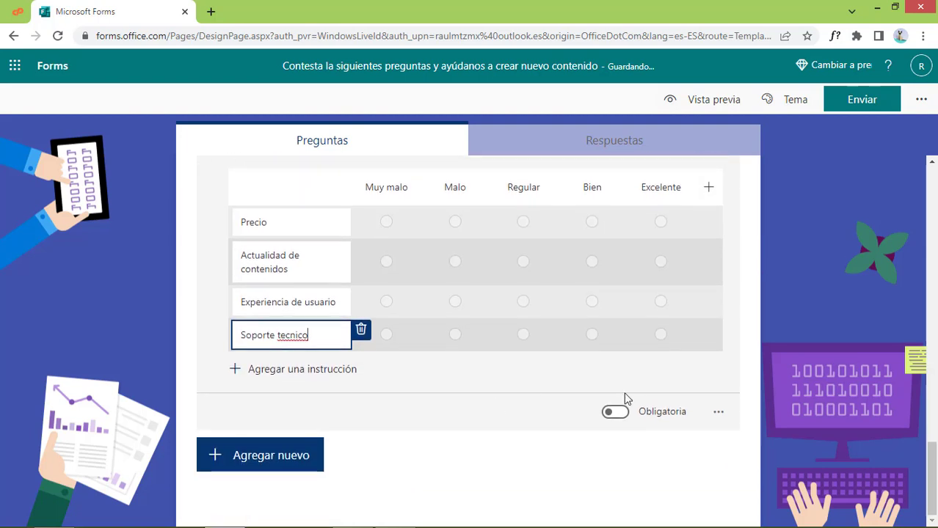
left_click(721, 415)
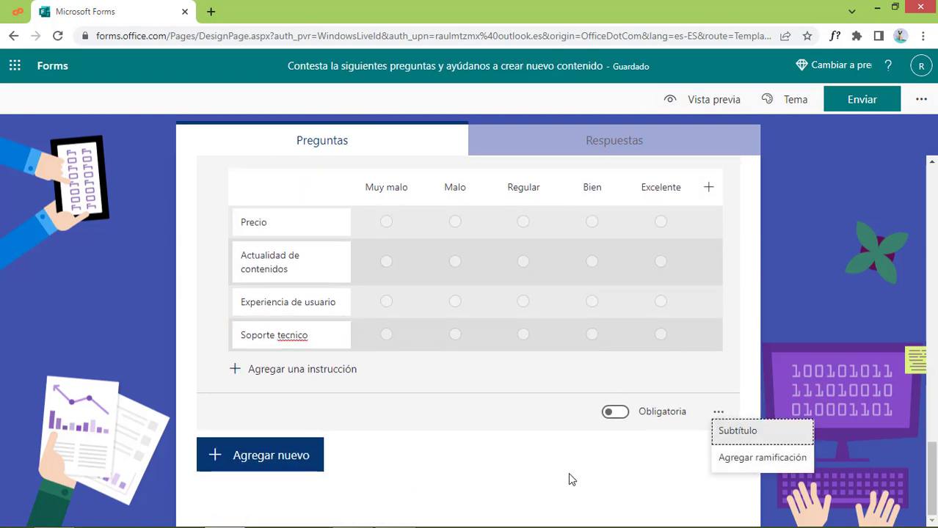
Insert a Net Promoter Score question after question 7, keeping its default recommendation title
left_click(409, 466)
left_click(300, 453)
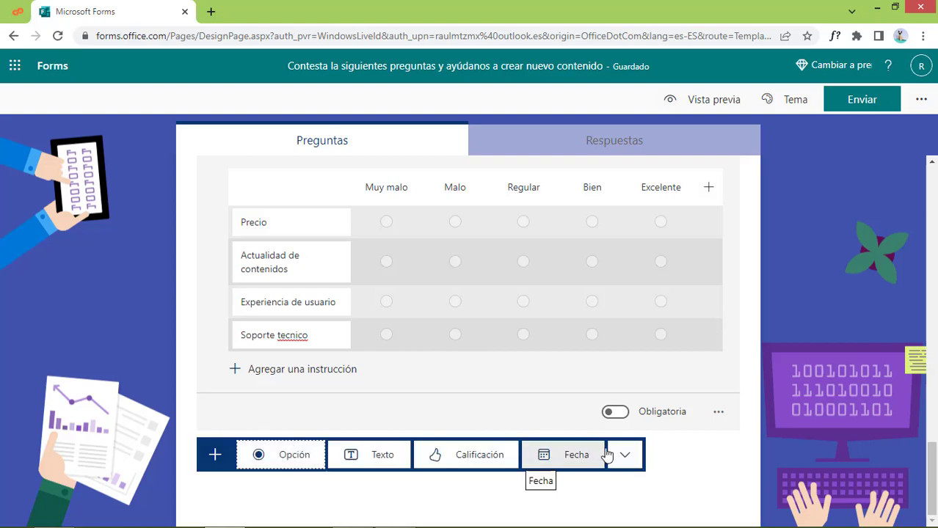
left_click(620, 455)
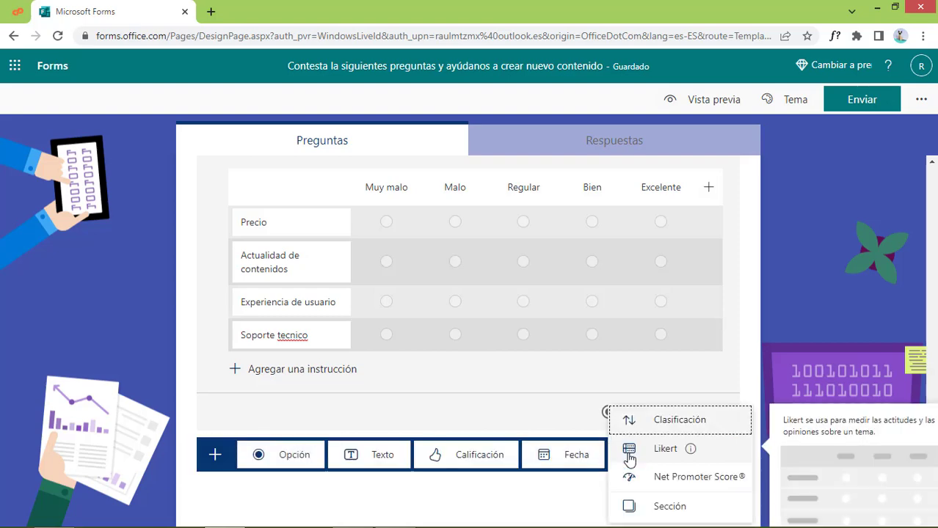
left_click(713, 485)
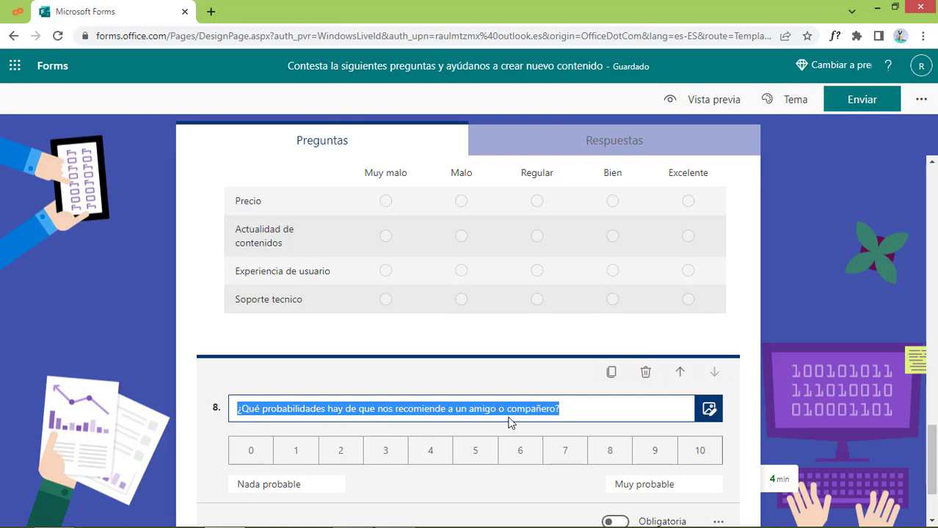
left_click(738, 433)
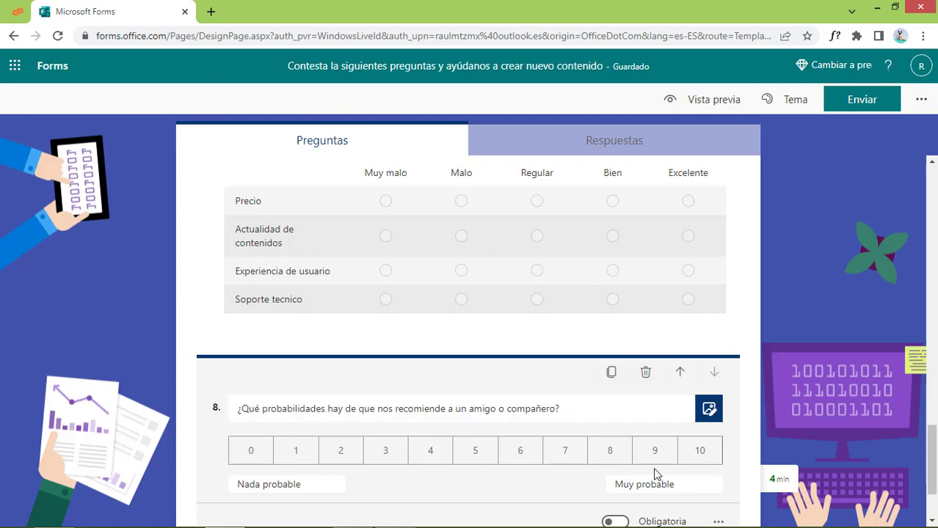
scroll(624, 474, "down", 1)
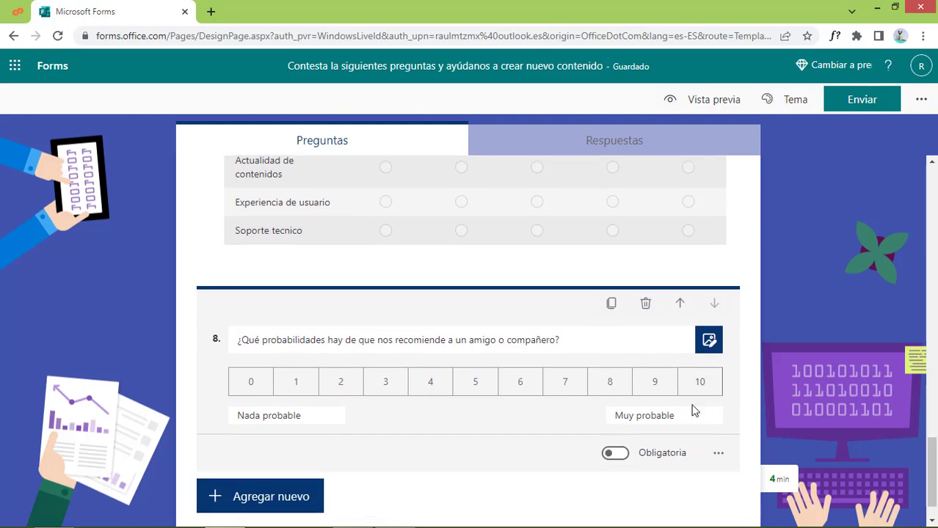
left_click(716, 454)
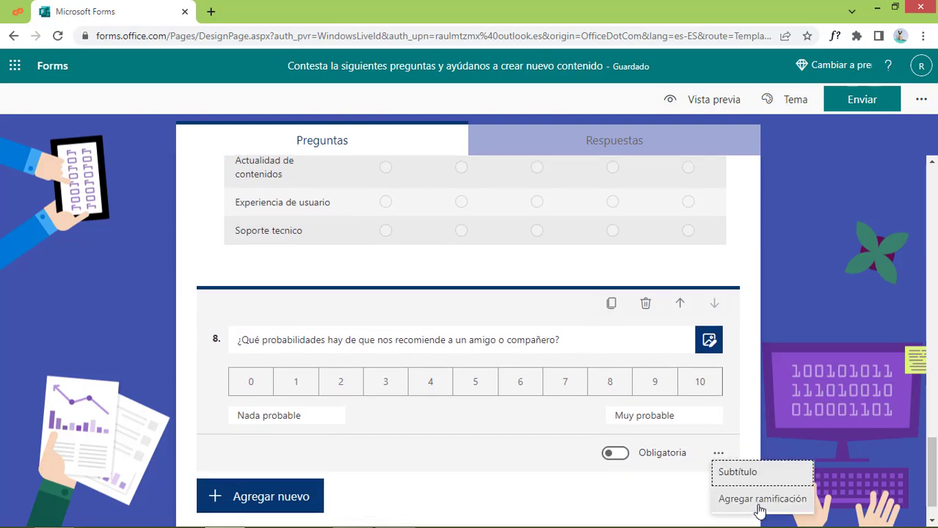
left_click(318, 384)
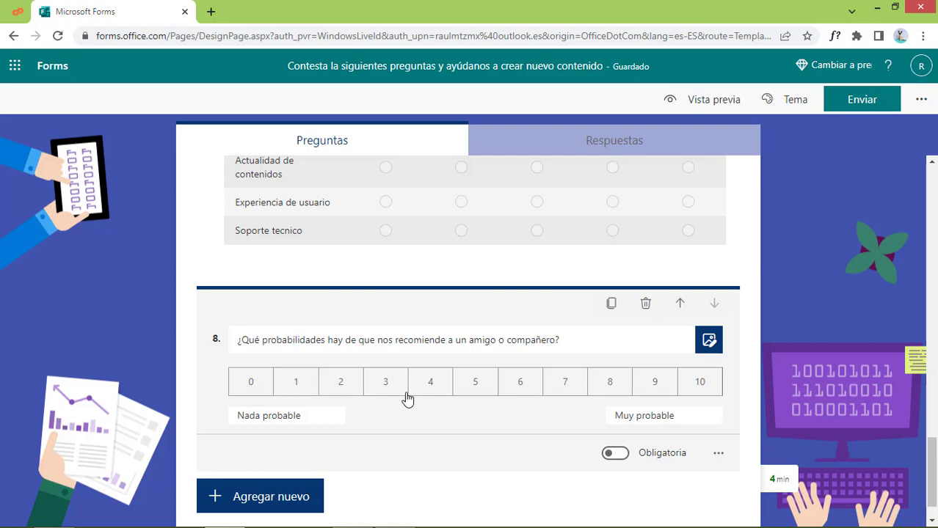
scroll(546, 397, "up", 15)
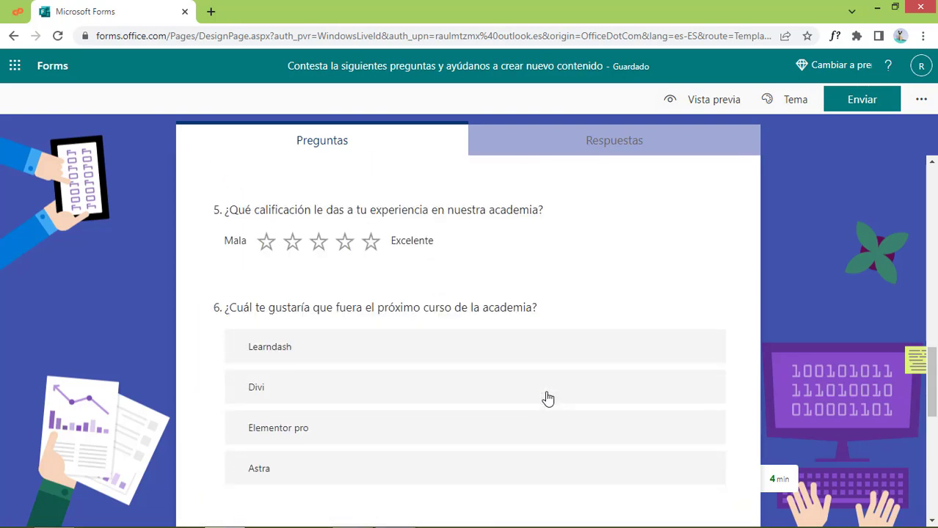
scroll(545, 398, "up", 4)
scroll(545, 397, "down", 15)
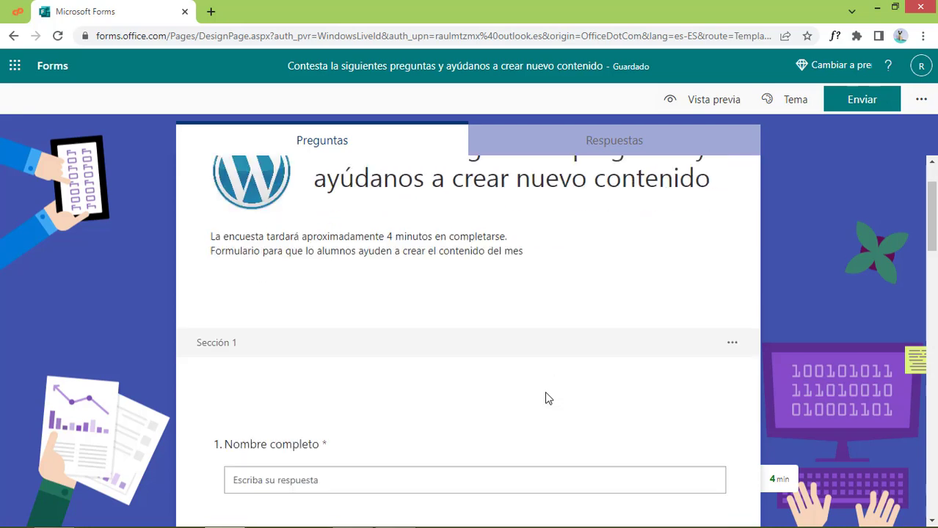
scroll(545, 397, "down", 3)
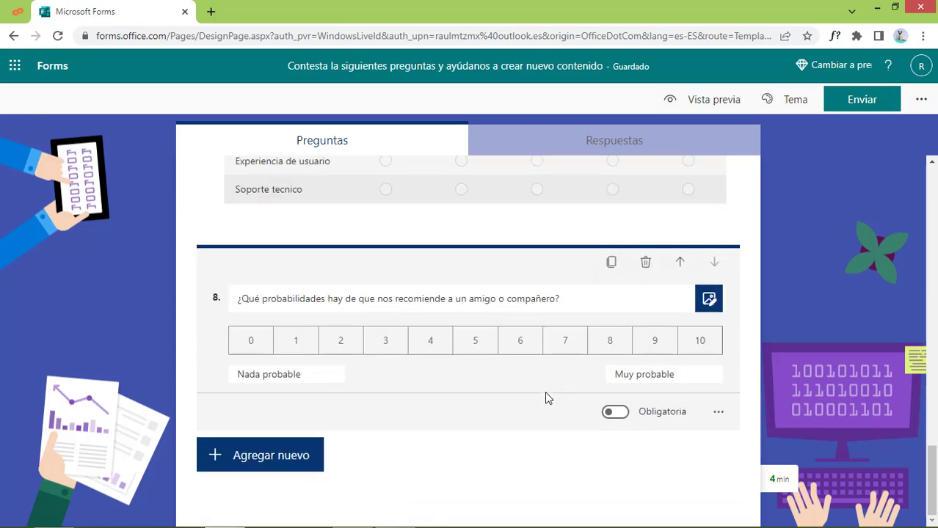
left_click(307, 459)
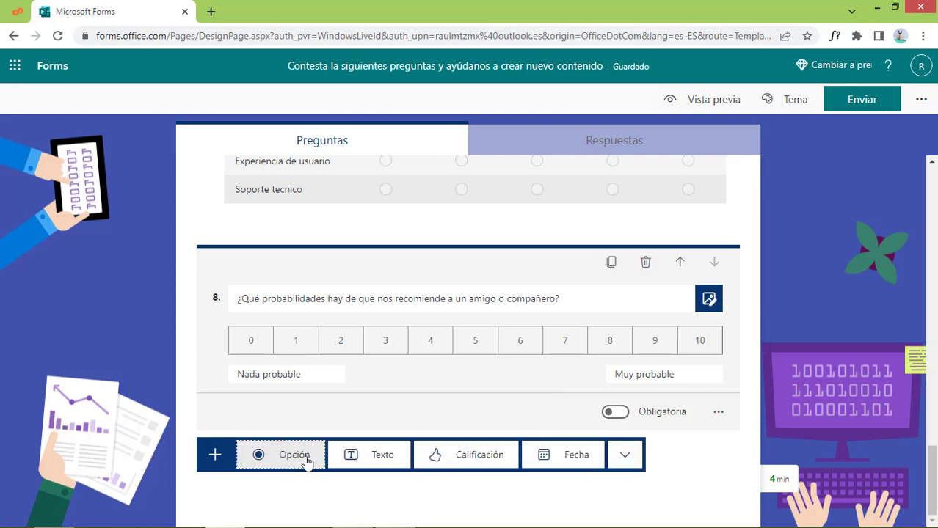
left_click(626, 455)
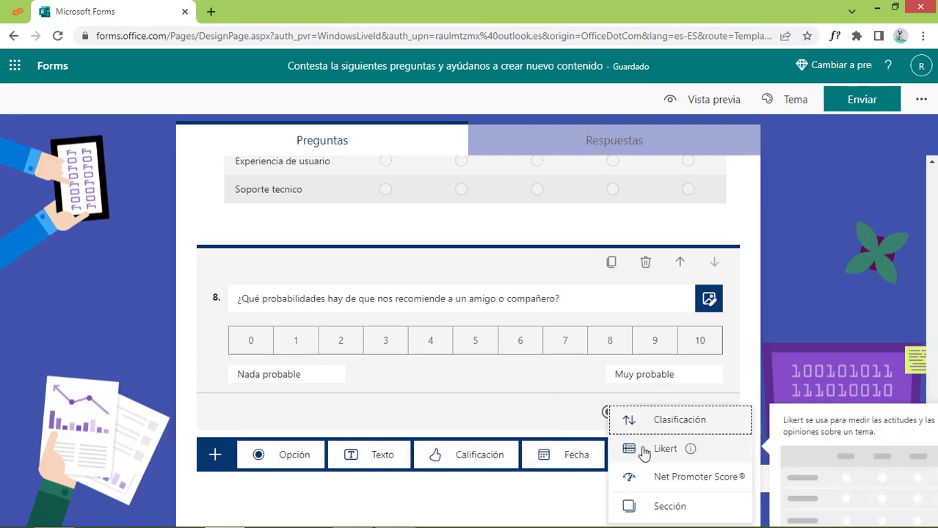
scroll(683, 473, "up", 5)
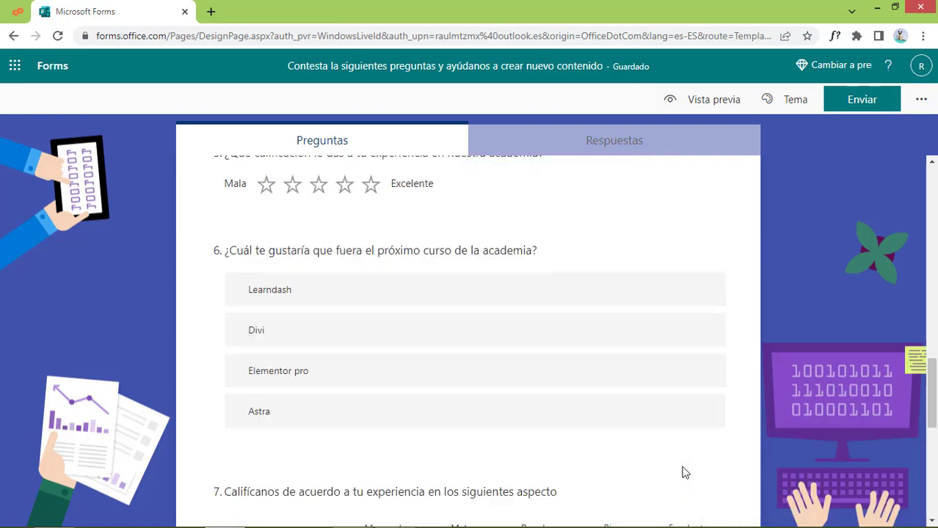
scroll(683, 473, "up", 10)
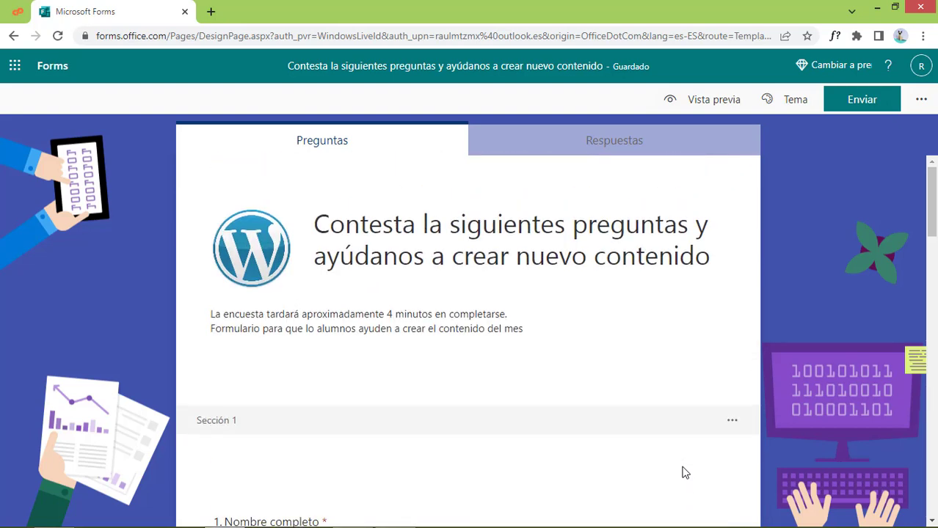
Preview the survey in the PC layout, scrolling through its questions
left_click(706, 102)
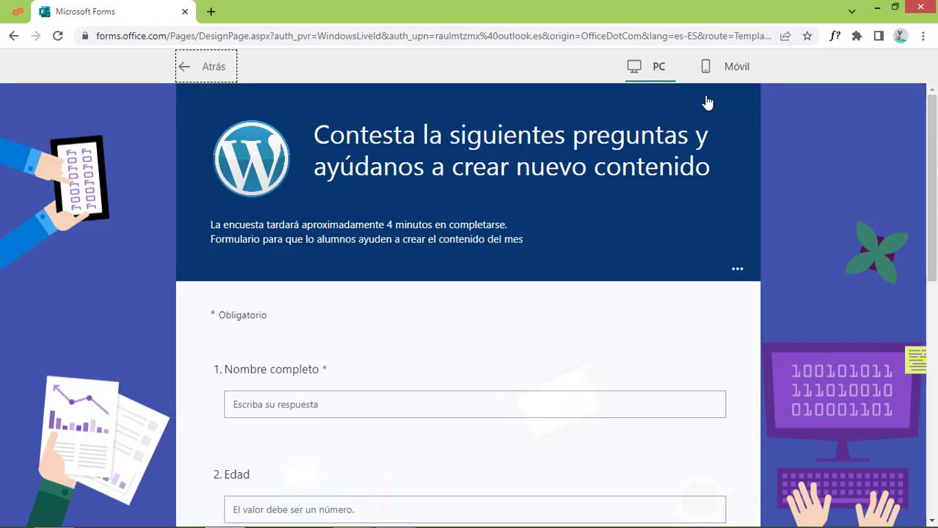
scroll(837, 363, "down", 3)
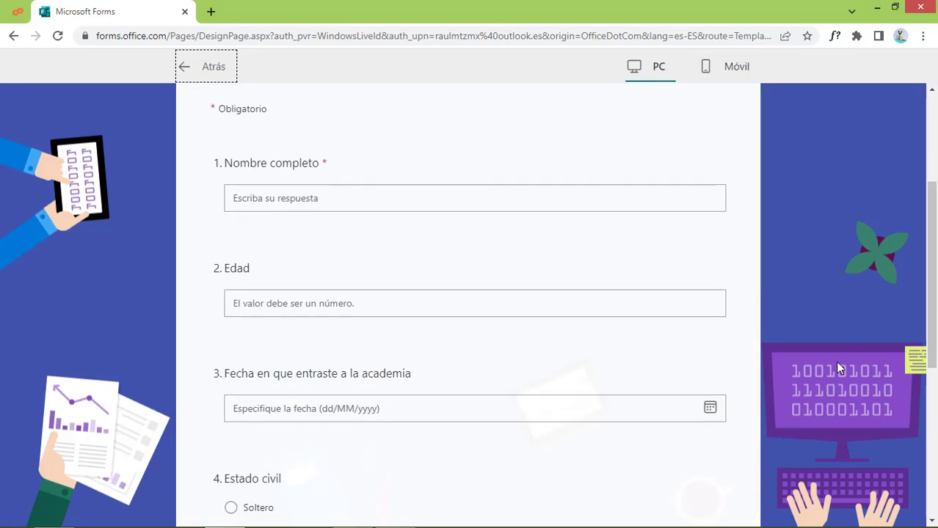
scroll(838, 364, "up", 3)
scroll(837, 364, "down", 5)
scroll(838, 367, "down", 3)
scroll(839, 367, "up", 4)
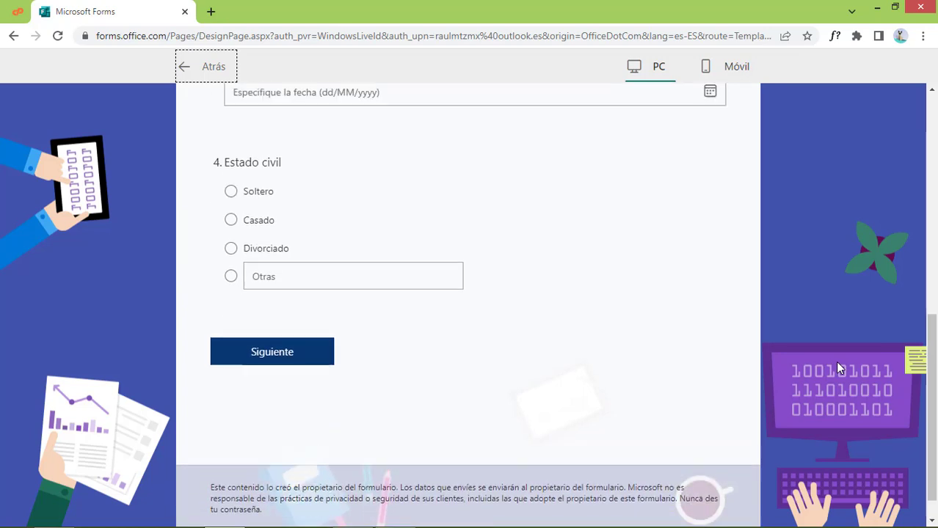
scroll(837, 367, "up", 1)
scroll(571, 382, "down", 5)
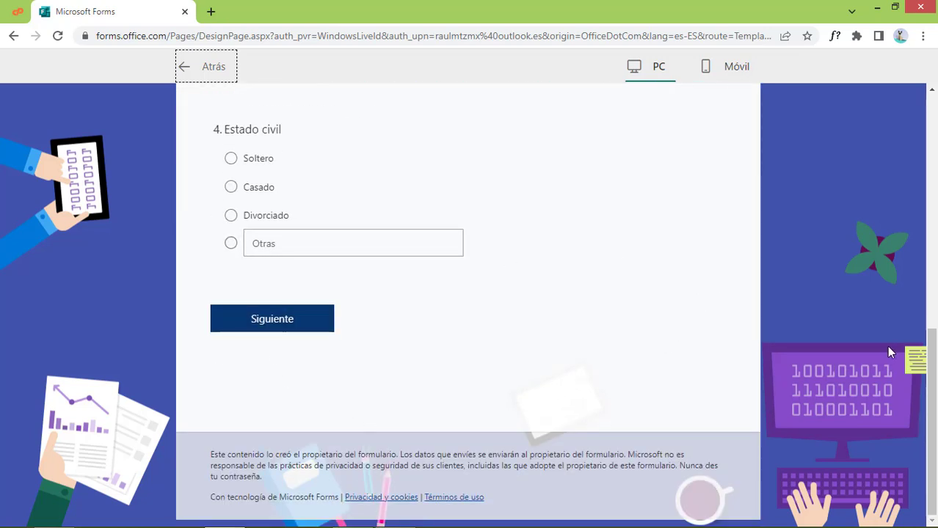
scroll(863, 374, "up", 8)
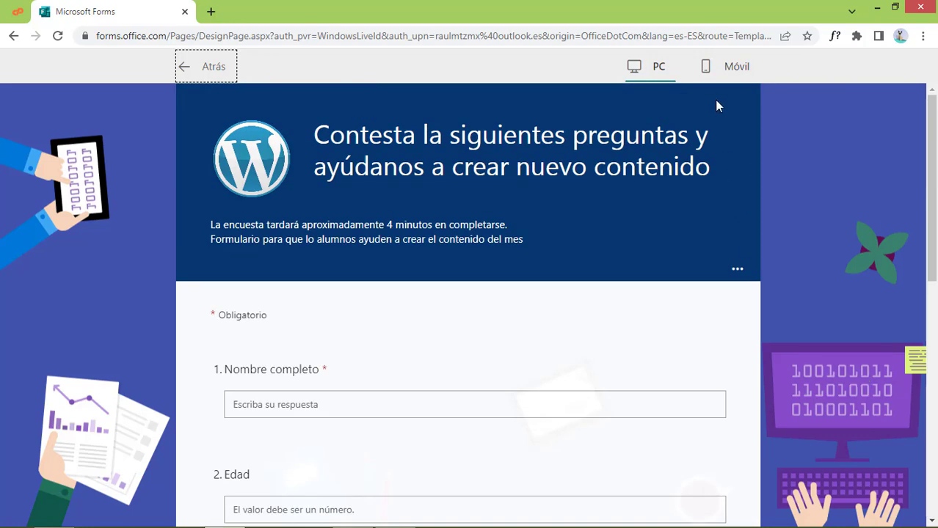
Switch the preview to Móvil, scroll the phone view, then return to the editor
left_click(745, 74)
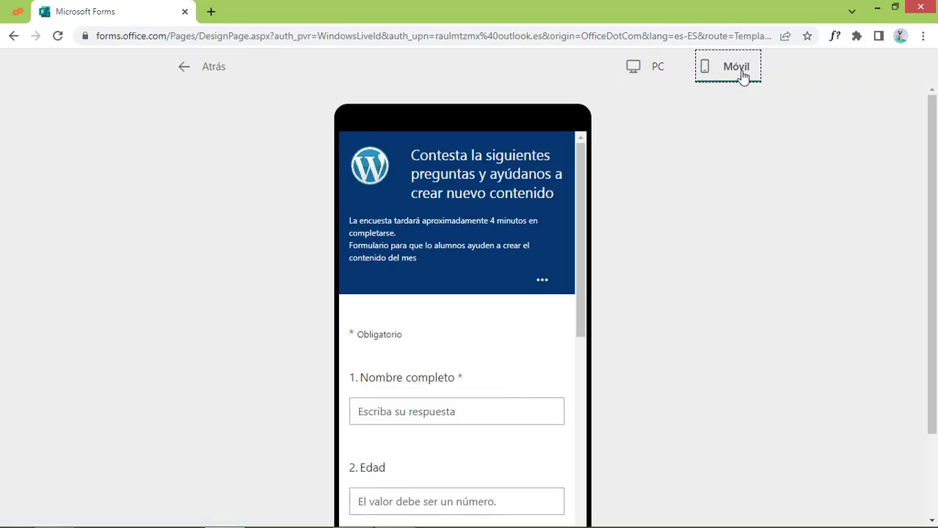
left_click_drag(587, 226, 593, 268)
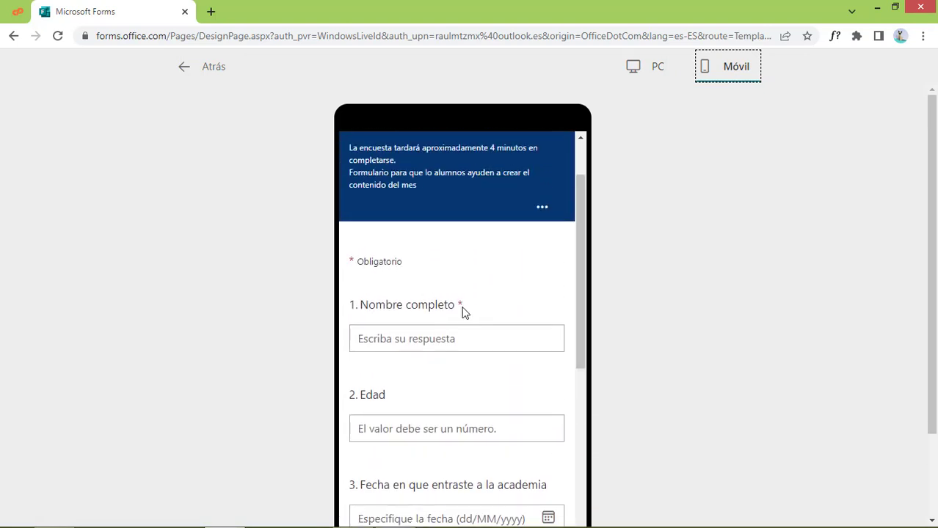
left_click(632, 71)
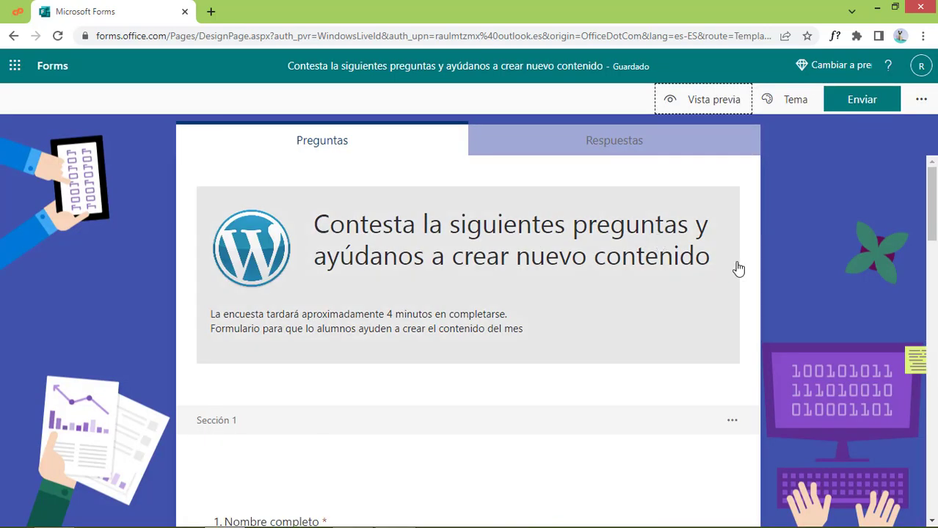
scroll(761, 327, "down", 15)
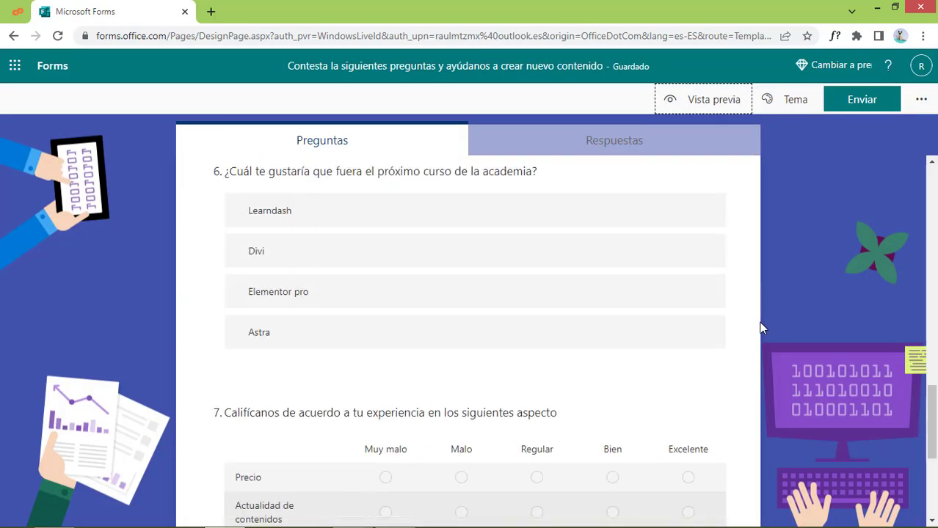
scroll(760, 327, "up", 10)
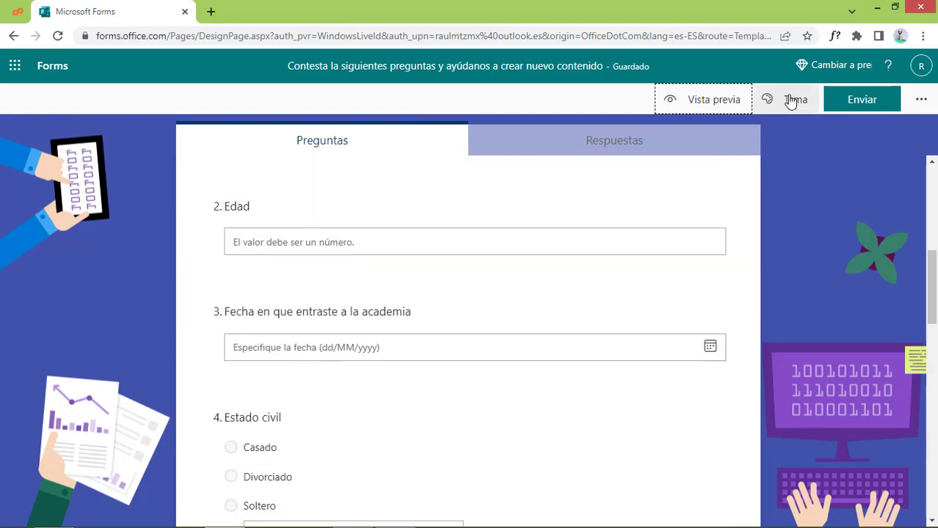
left_click(793, 100)
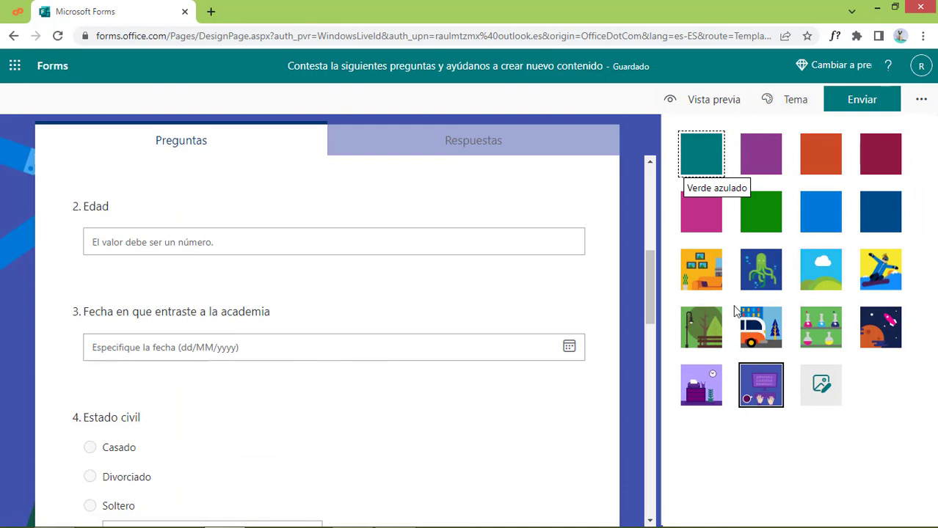
left_click(788, 101)
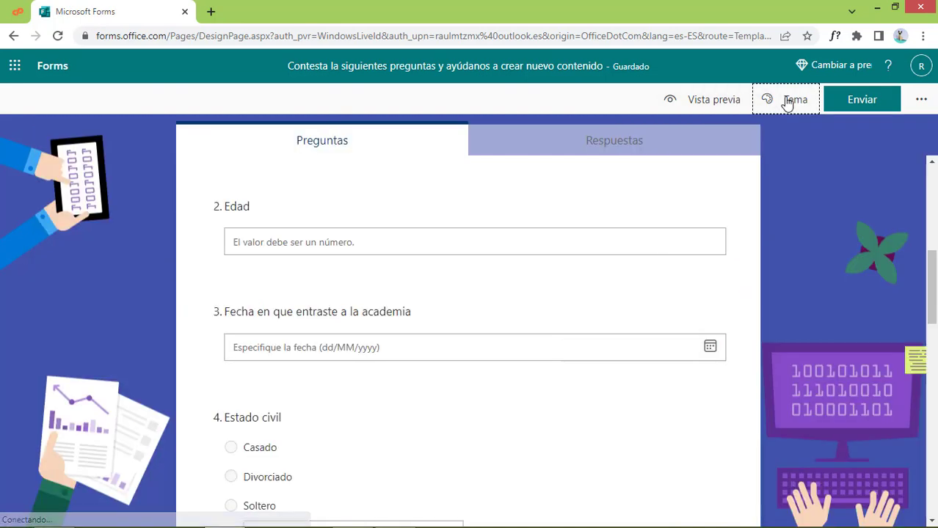
Copy the form's shortened share link and open a new Chrome incognito window
left_click(877, 105)
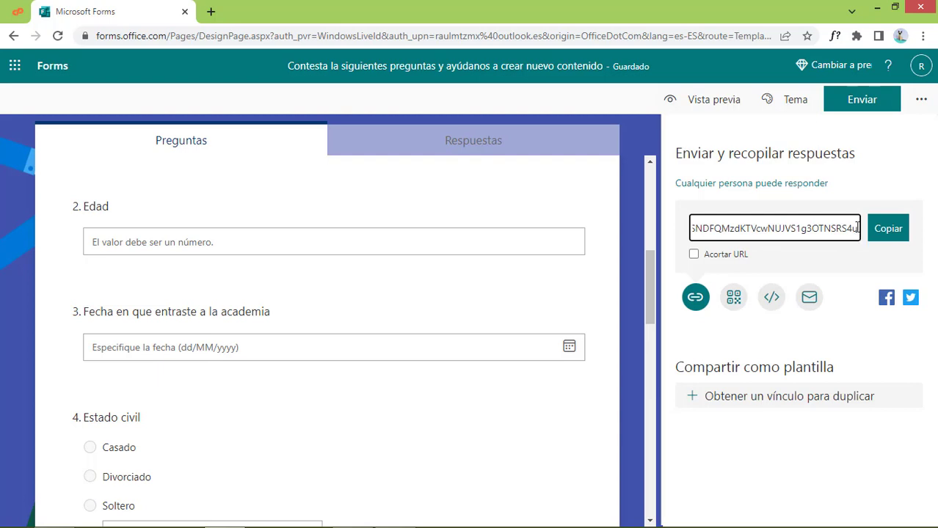
left_click_drag(857, 229, 653, 221)
left_click(653, 222)
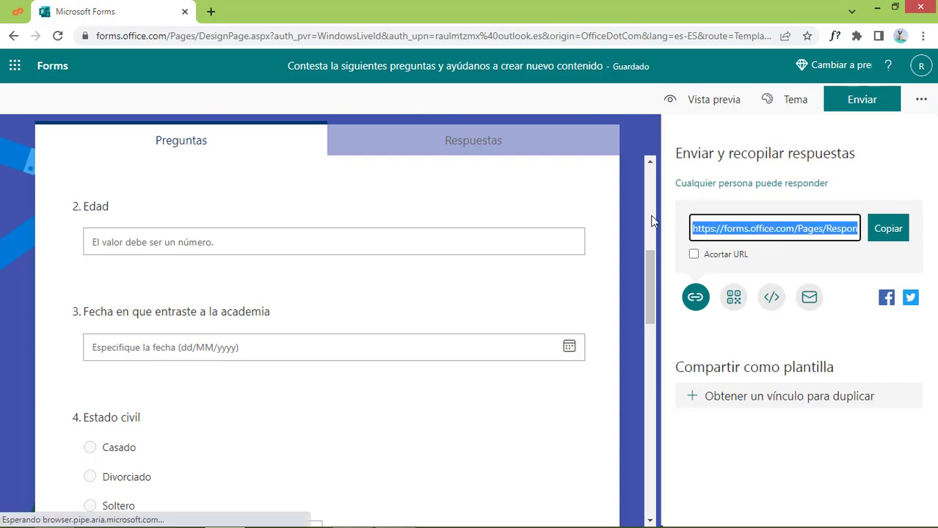
left_click(861, 103)
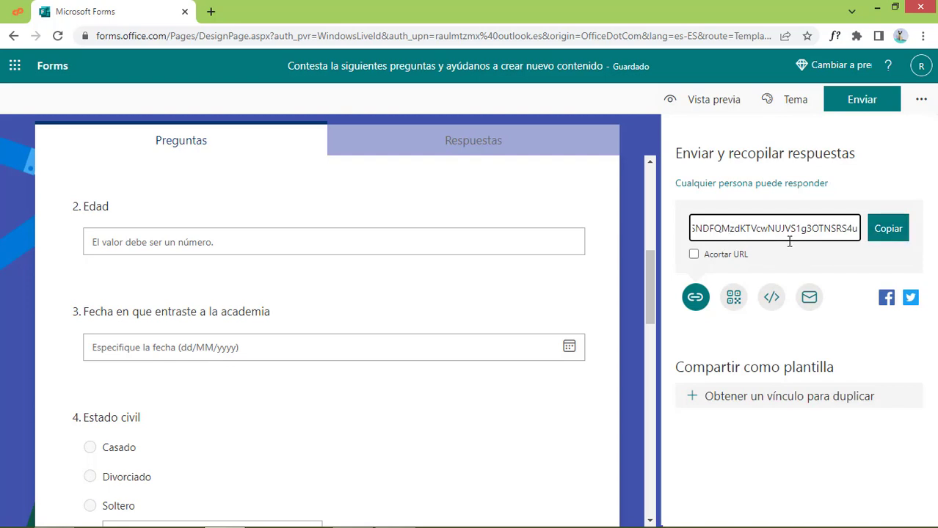
left_click(693, 254)
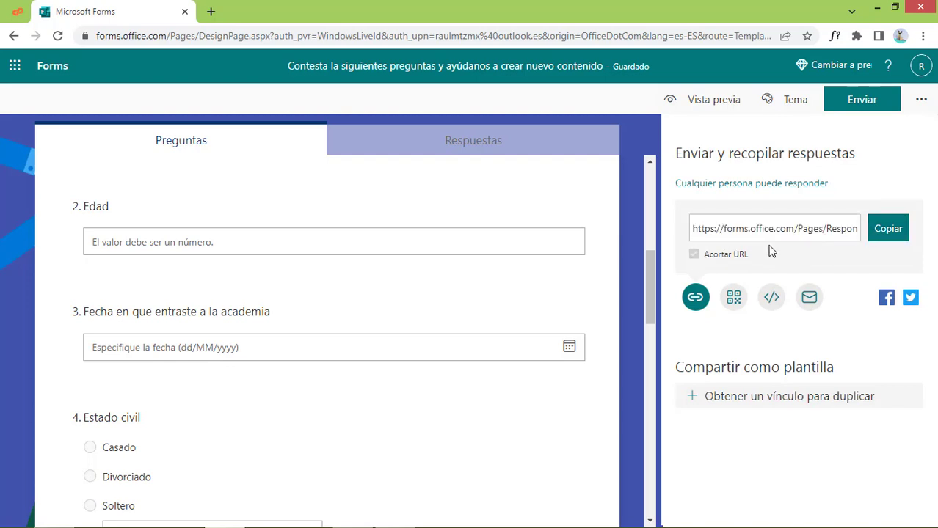
left_click(892, 233)
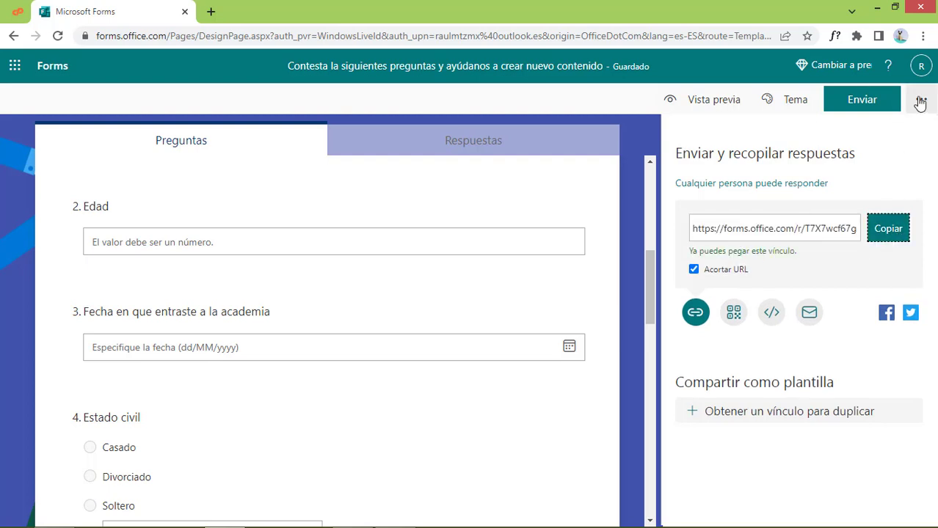
left_click(923, 35)
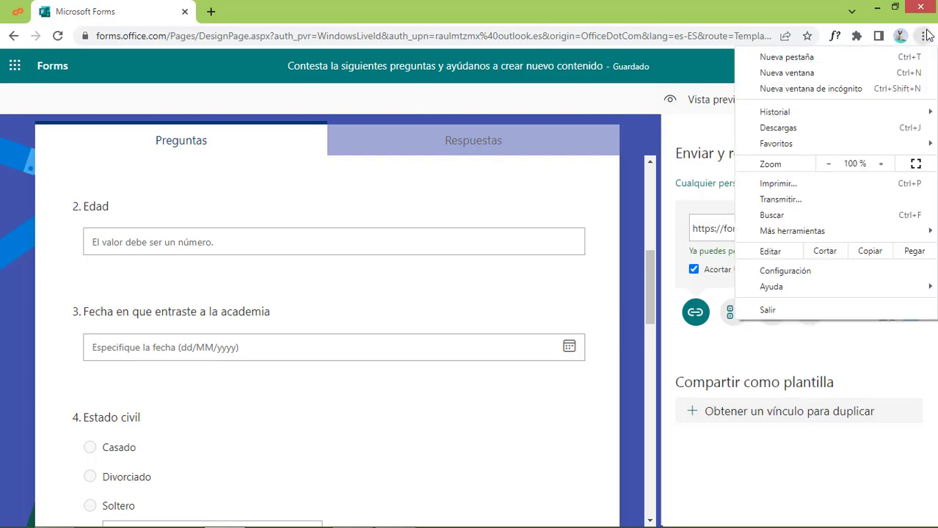
left_click(846, 91)
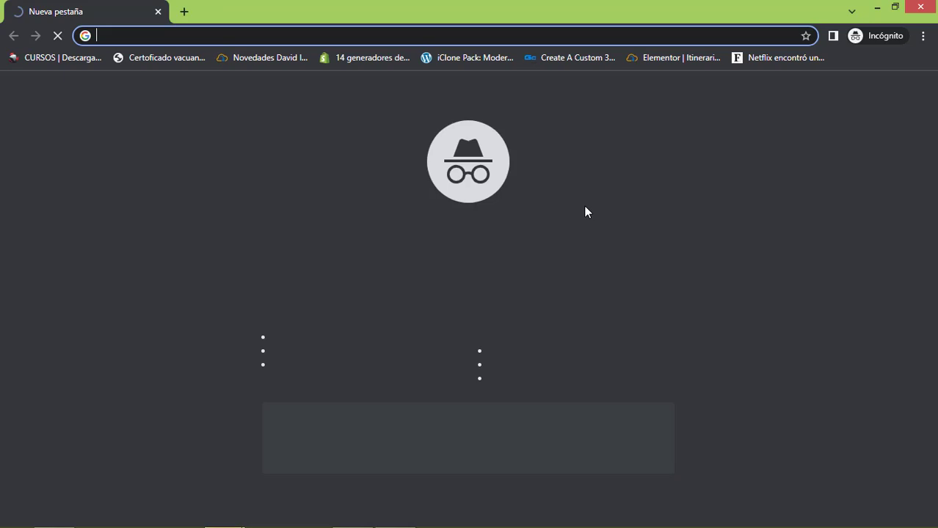
Load the pasted survey link in incognito and enter the respondent's full name and age 22
right_click(236, 36)
left_click(273, 124)
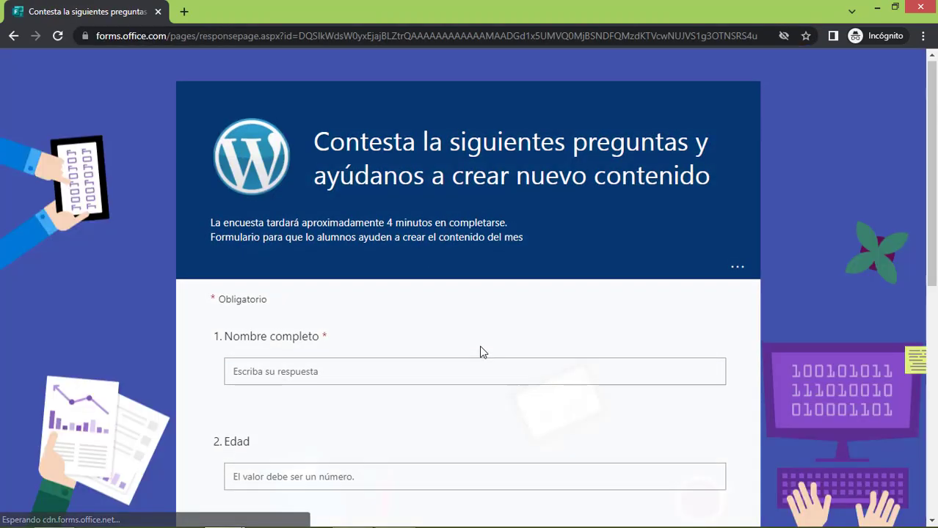
scroll(328, 268, "down", 2)
left_click(298, 233)
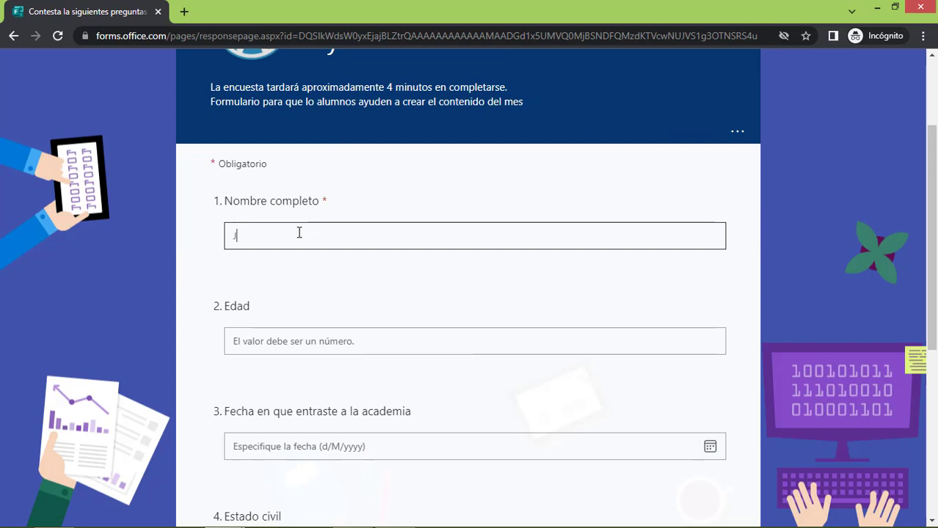
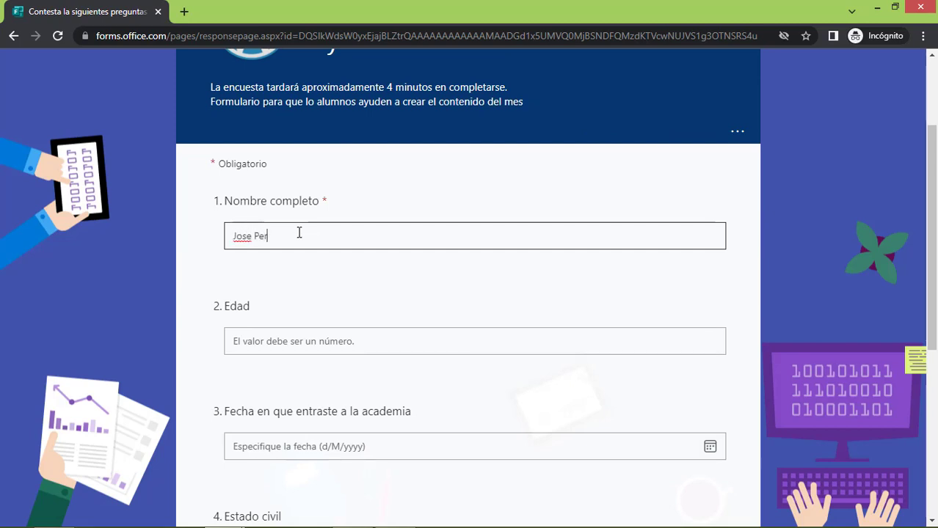
left_click(309, 345)
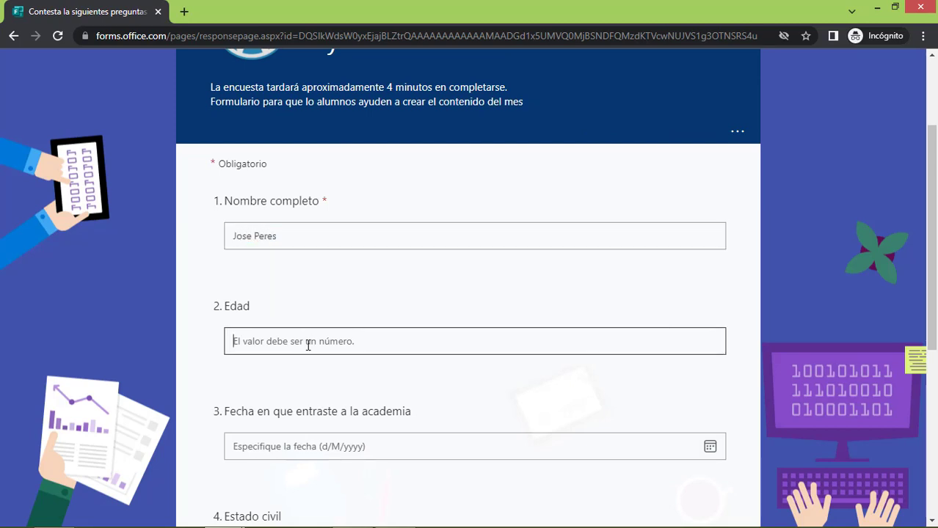
type("22")
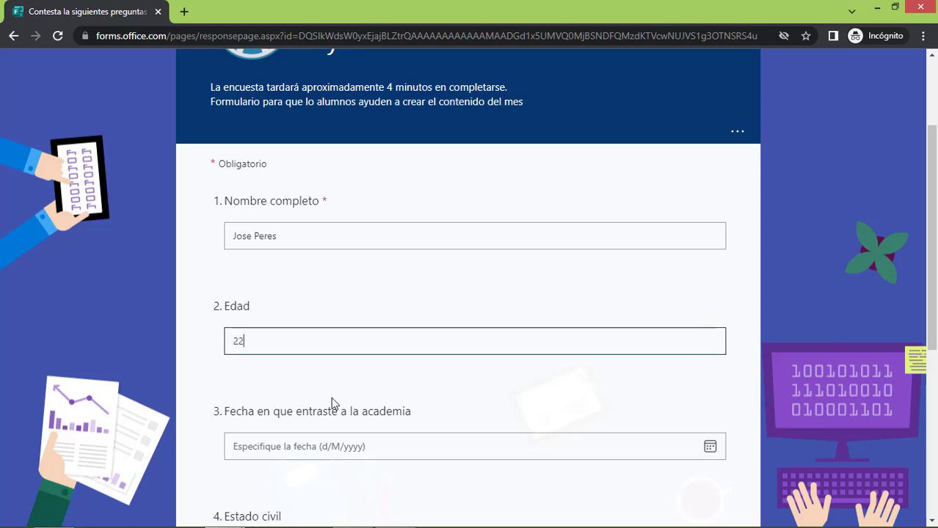
Pick 2/2/2021 as the entry date and mark marital status as Soltero
scroll(332, 403, "down", 3)
left_click(664, 245)
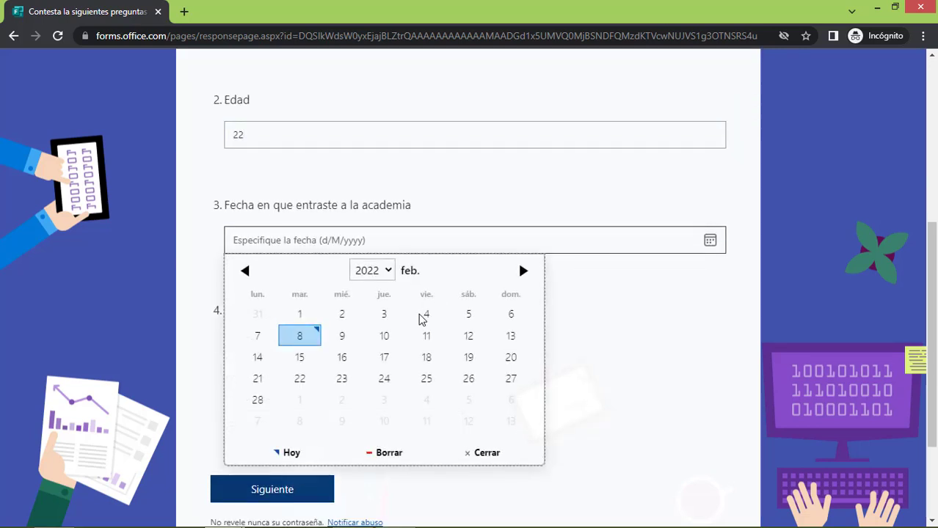
left_click(385, 272)
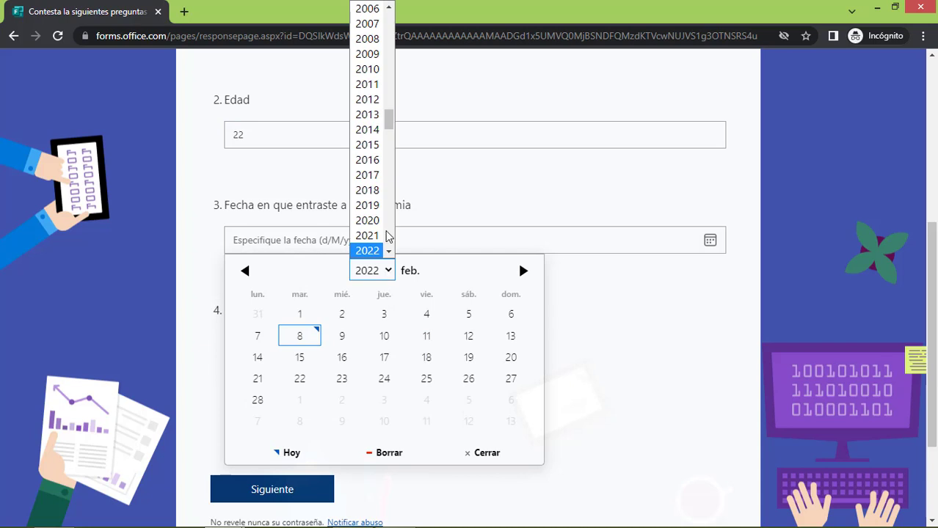
left_click(367, 236)
left_click(305, 318)
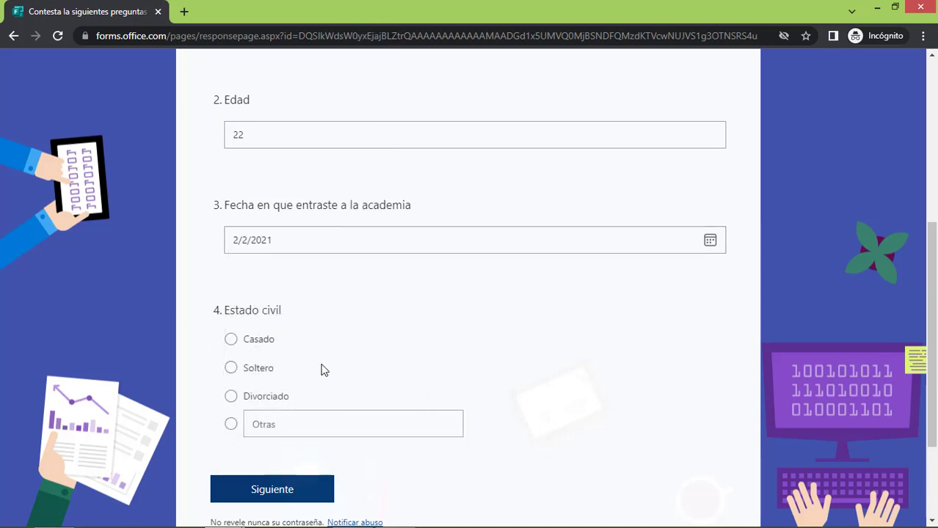
left_click(245, 368)
On the Contenido page, rank Astra first, then Divi and Elementor pro above Learndash
left_click(314, 498)
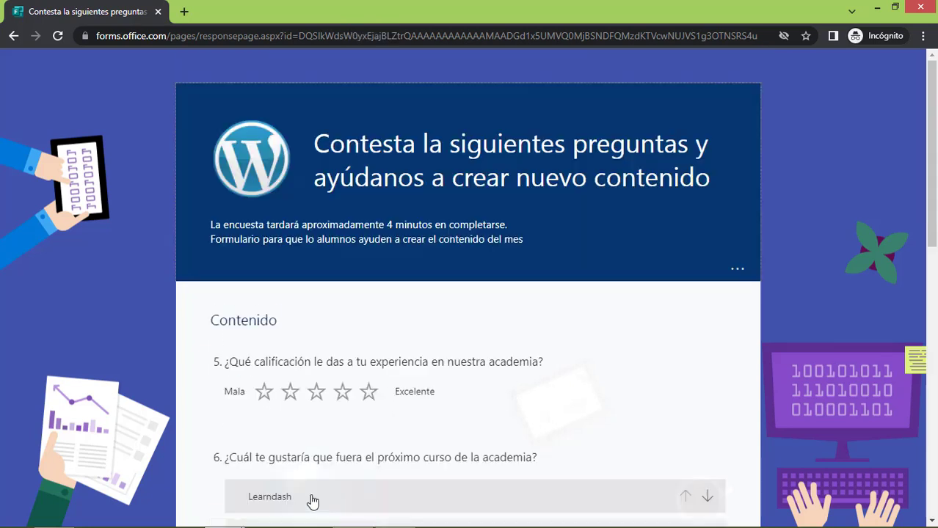
scroll(621, 386, "down", 2)
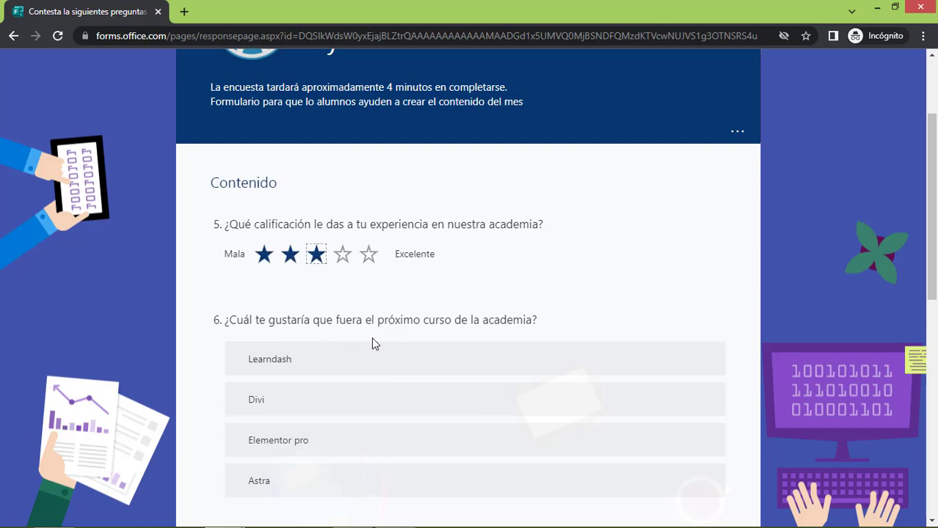
scroll(419, 362, "down", 3)
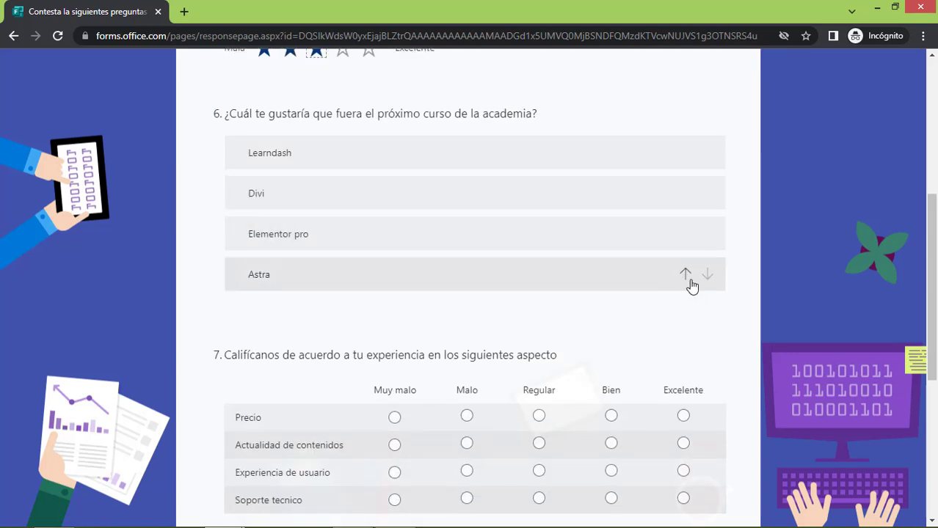
left_click(682, 273)
left_click(684, 234)
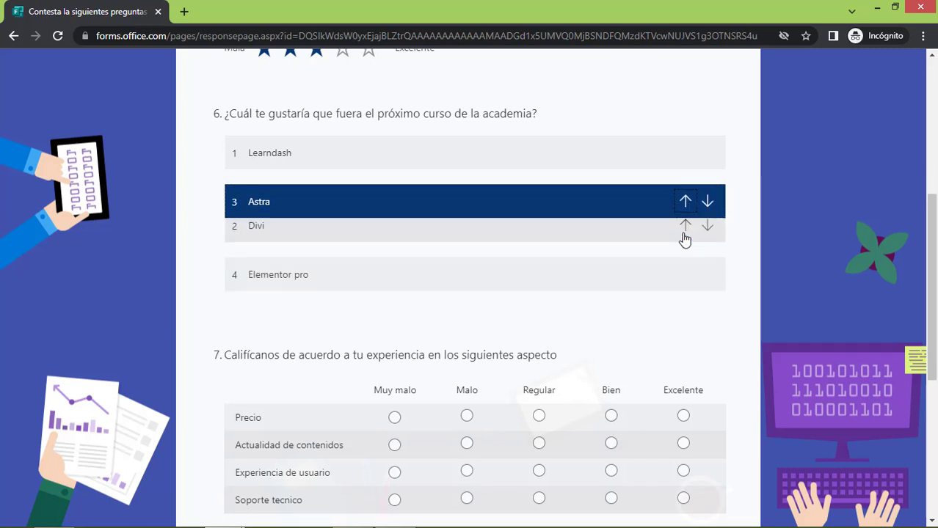
left_click(684, 193)
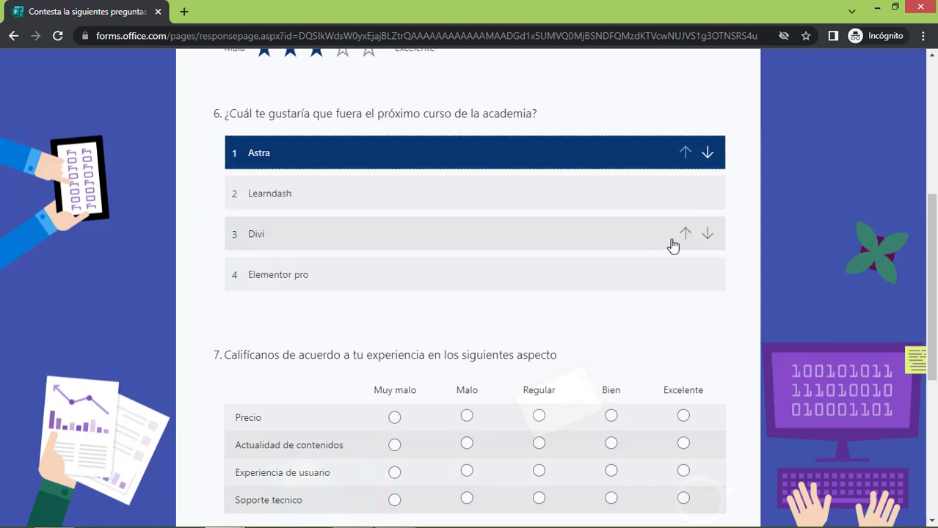
left_click(684, 234)
left_click(684, 273)
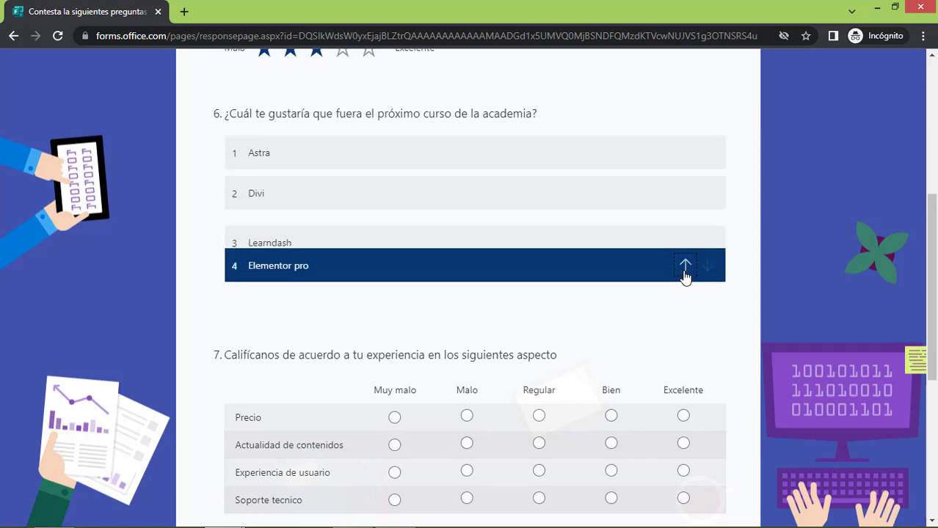
Rate Precio Regular, contenidos Excelente, experiencia Bien, soporte Regular, recommend with 9, and submit
scroll(621, 375, "down", 3)
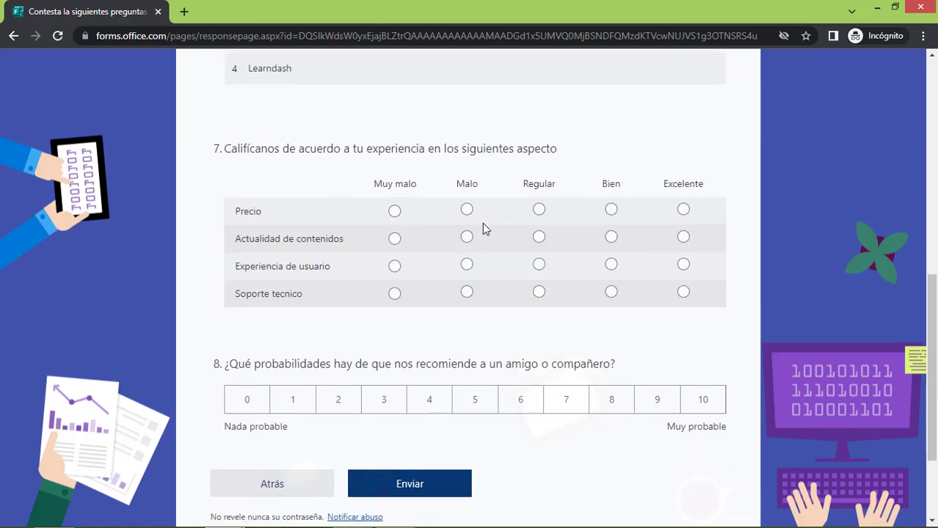
left_click(538, 210)
left_click(683, 237)
left_click(611, 265)
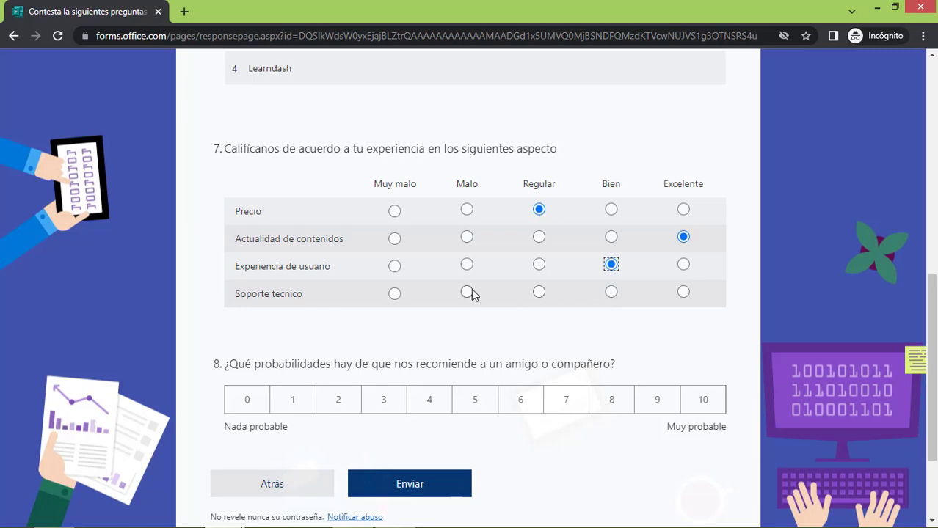
left_click(539, 292)
scroll(391, 416, "down", 2)
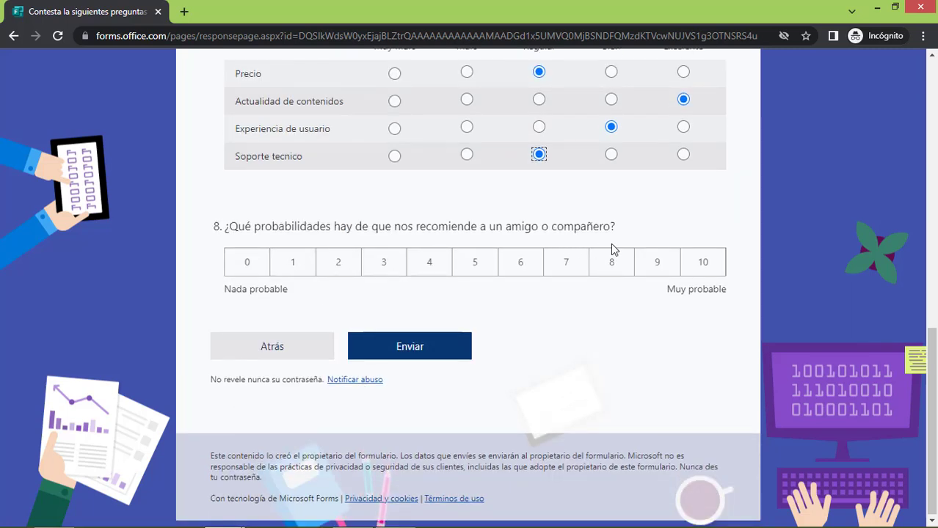
left_click(656, 268)
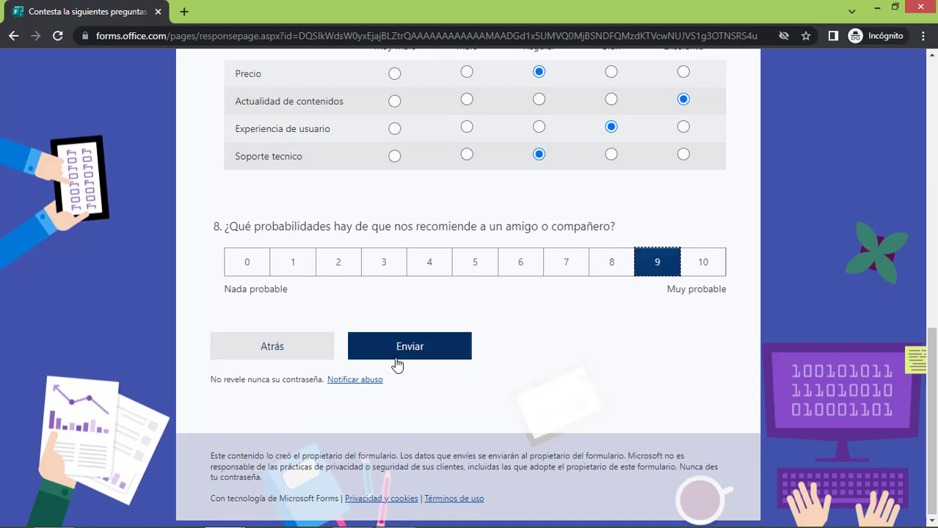
left_click(400, 357)
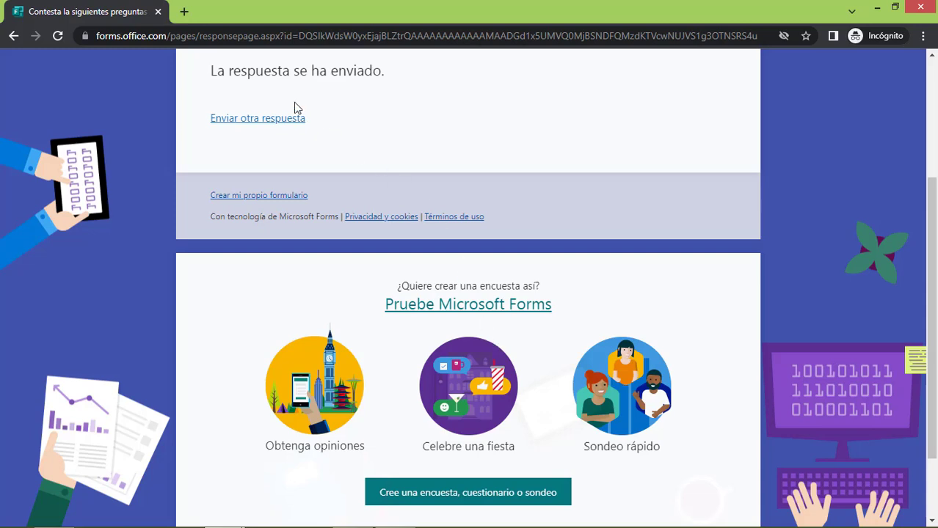
Scroll the thank-you confirmation, then return to the Forms design window
scroll(587, 353, "down", 2)
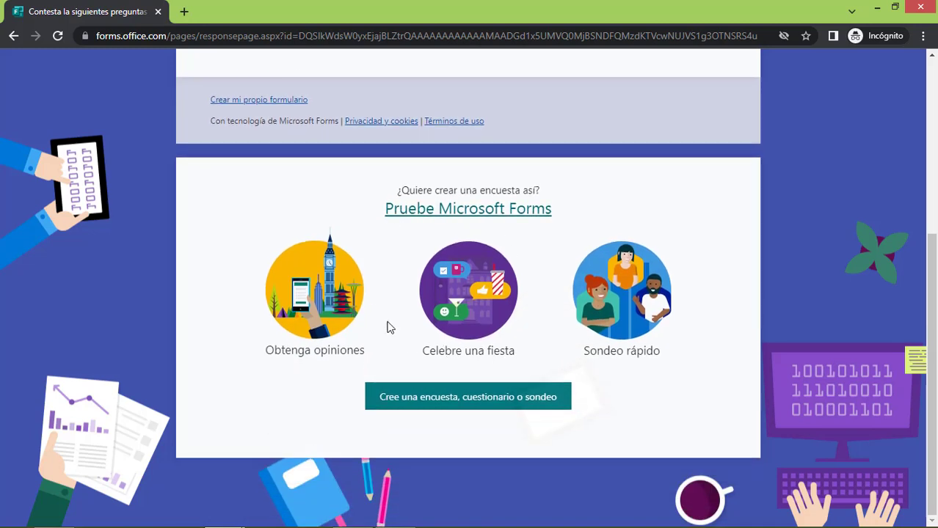
scroll(380, 366, "up", 4)
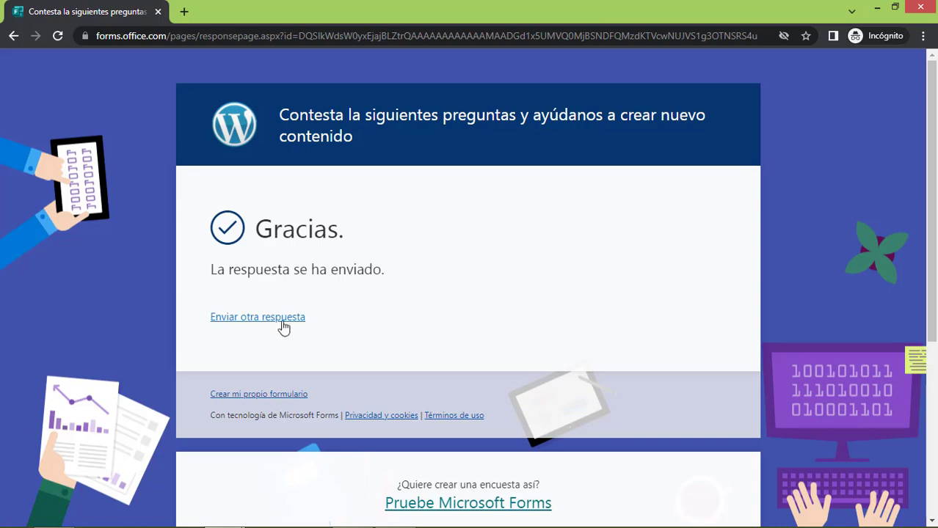
key("alt+Tab")
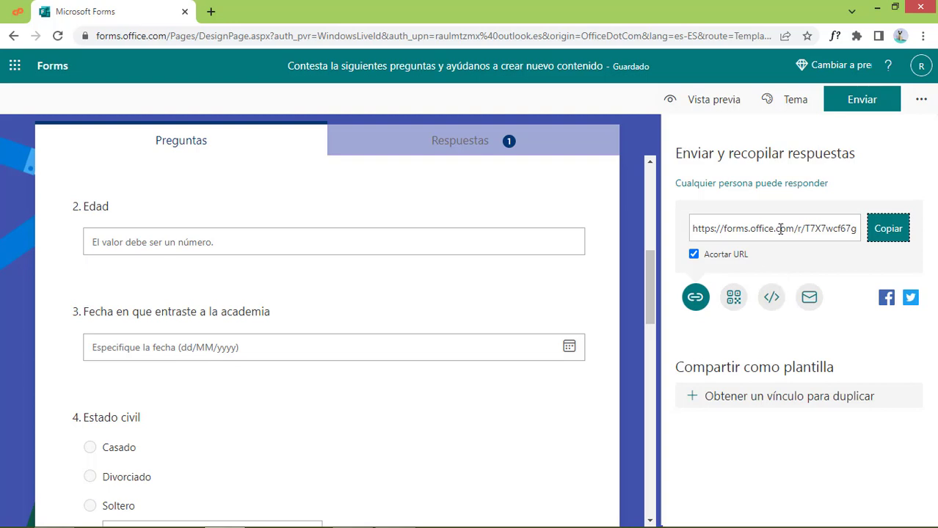
Download the form's QR code as a PNG and check it in Photo Viewer
left_click(194, 433)
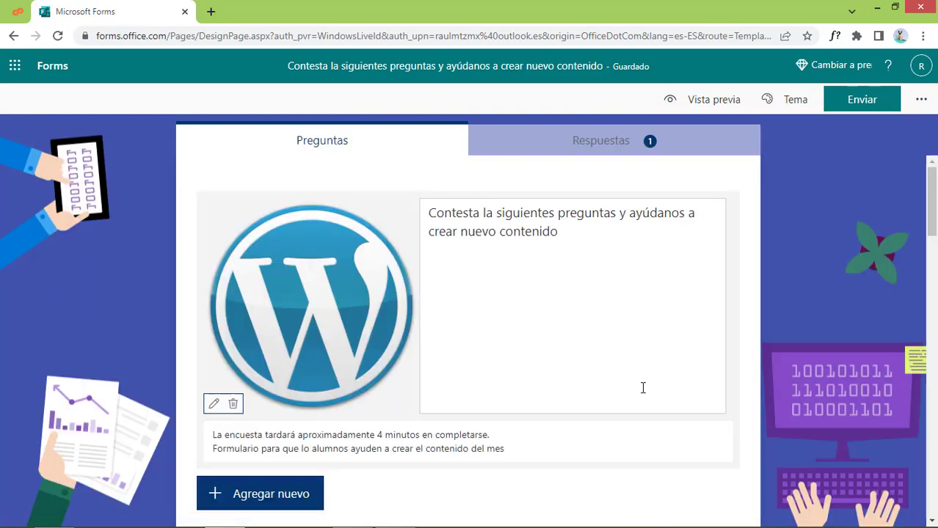
scroll(643, 387, "down", 15)
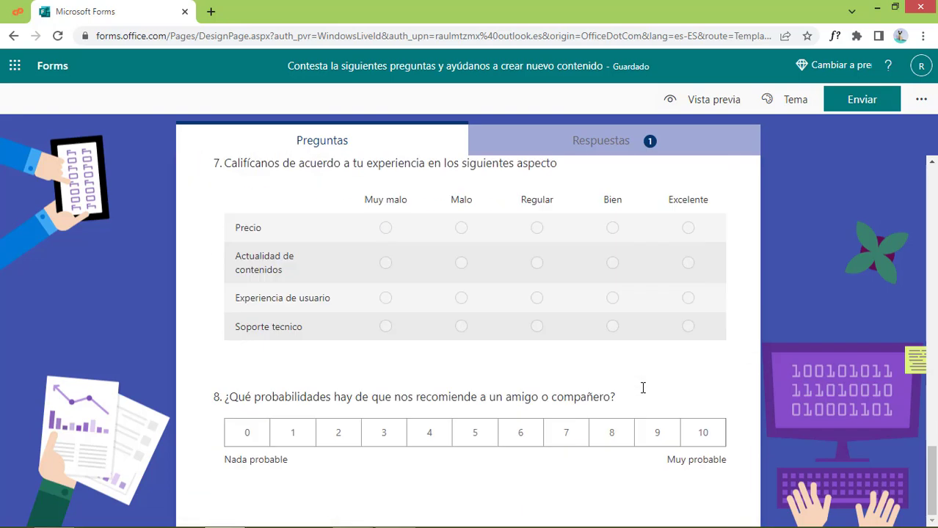
scroll(704, 446, "up", 10)
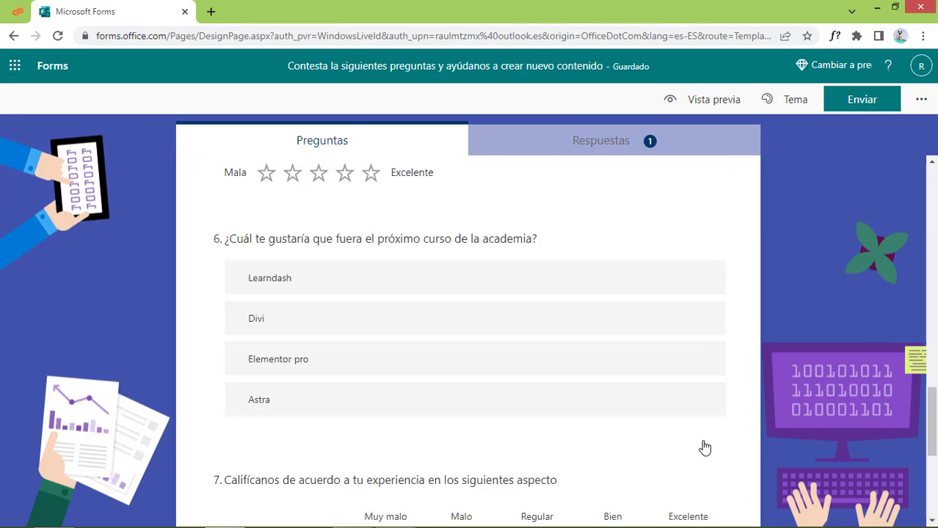
scroll(698, 438, "up", 5)
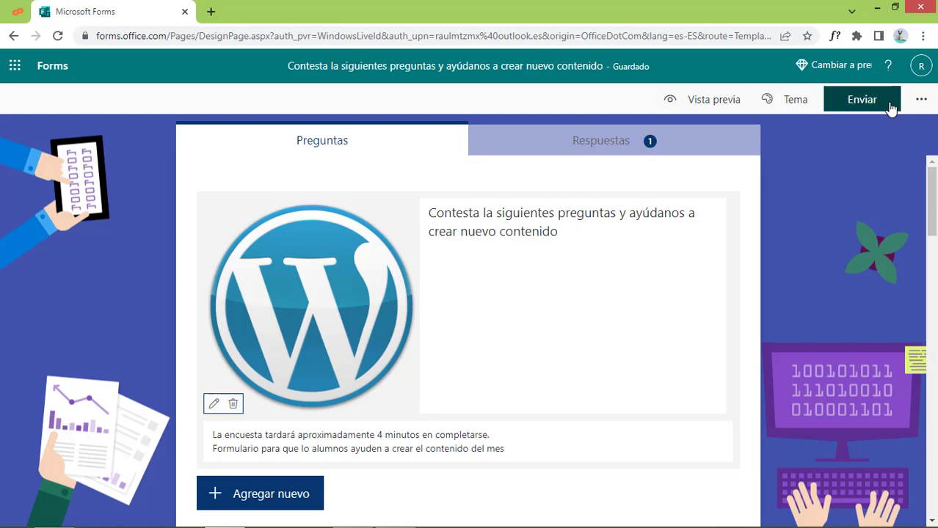
left_click(890, 107)
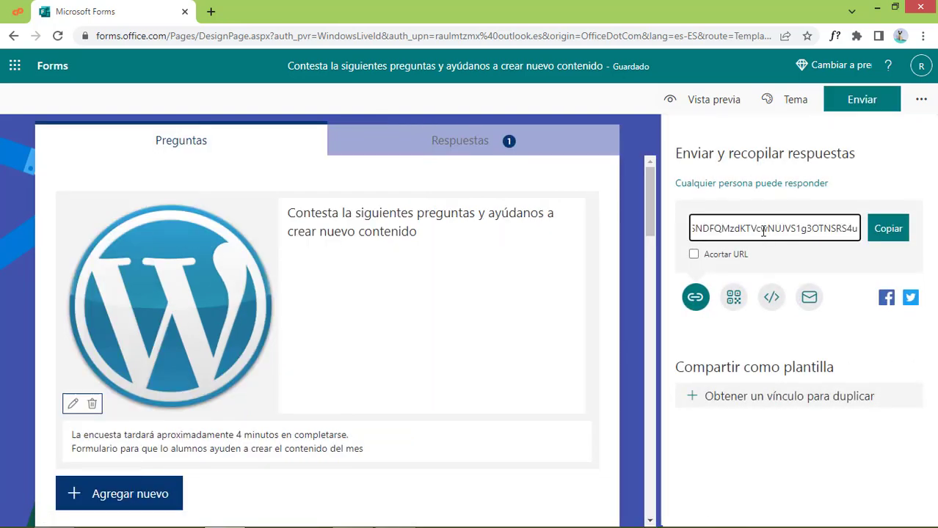
left_click(734, 300)
left_click(754, 310)
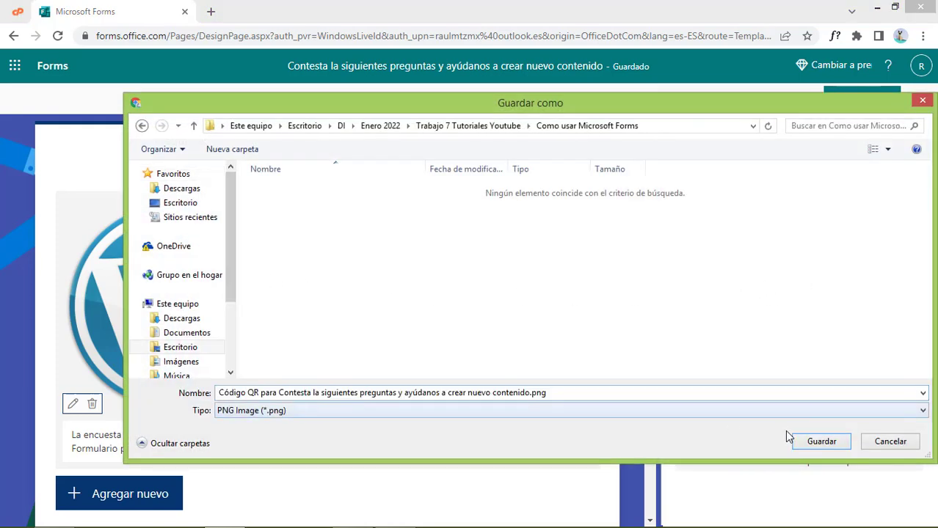
left_click(821, 441)
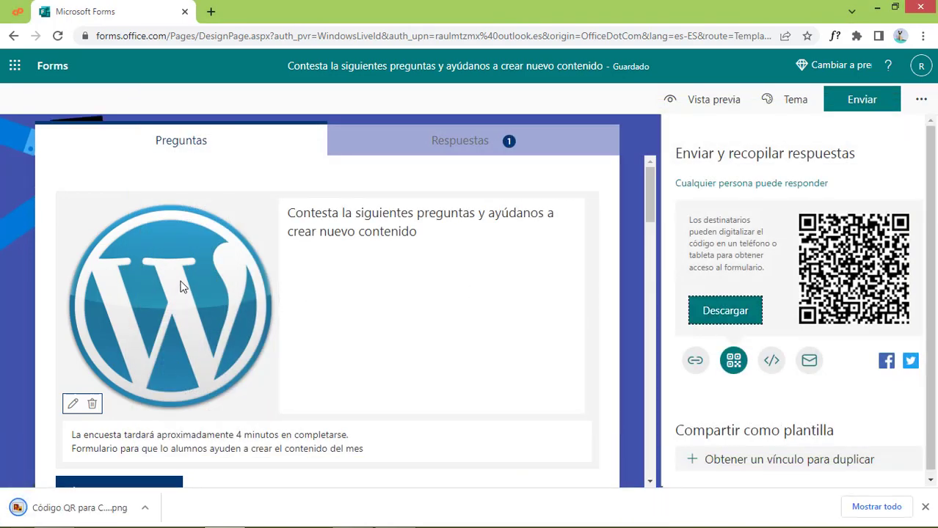
left_click(110, 512)
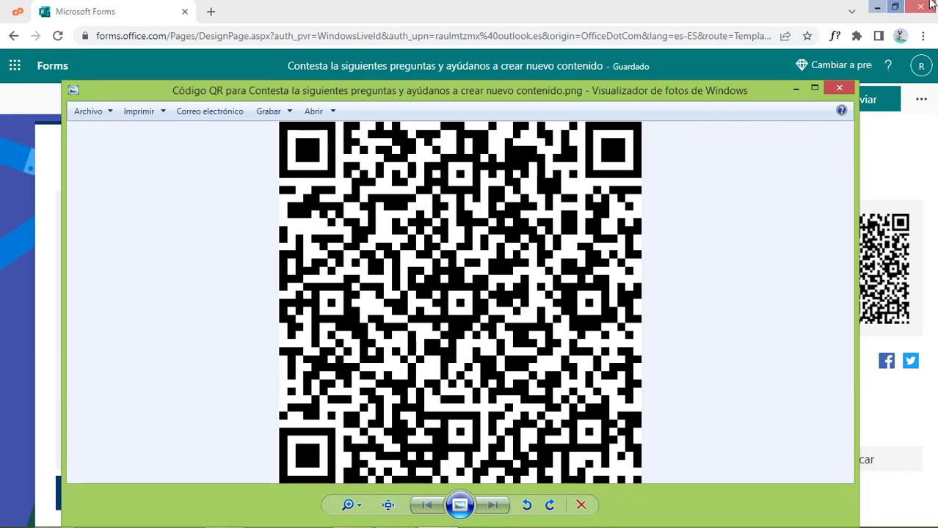
left_click(839, 88)
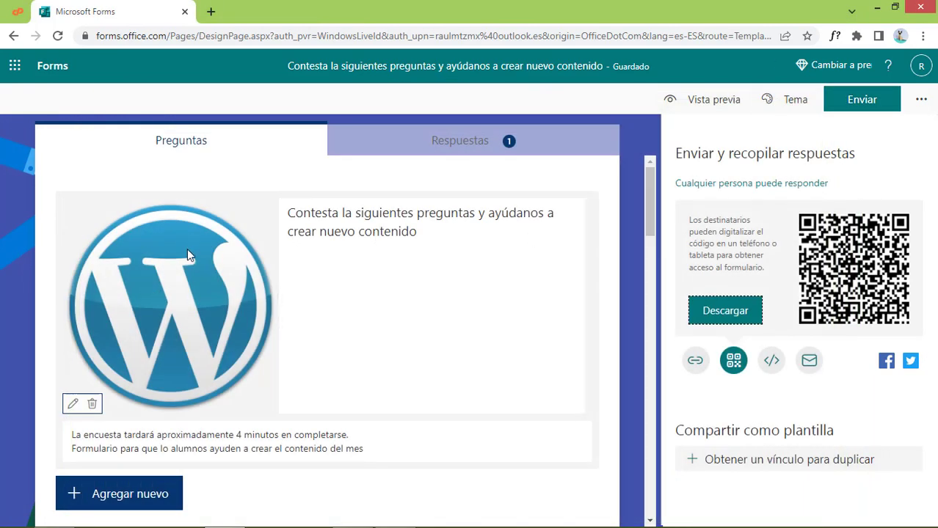
Select the iframe embed code, then try e-mail, Facebook and Twitter sharing
left_click(771, 360)
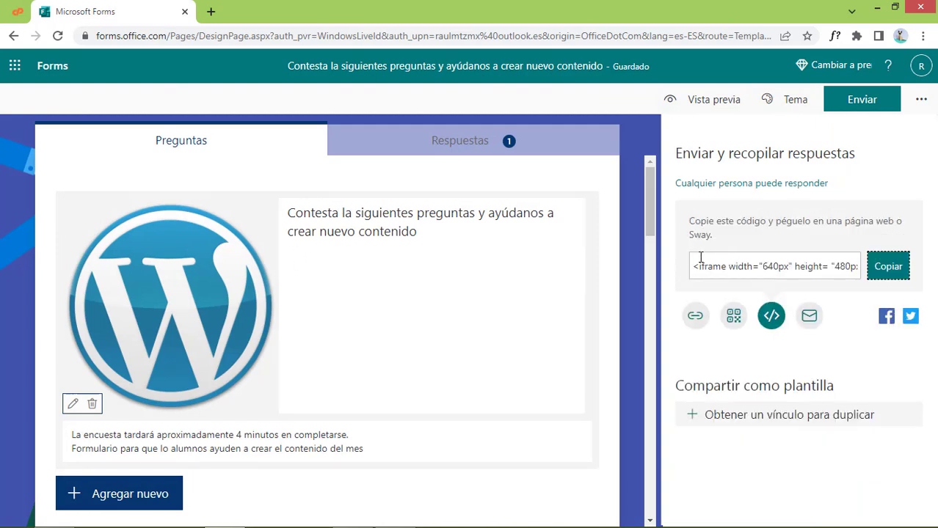
left_click_drag(690, 266, 894, 271)
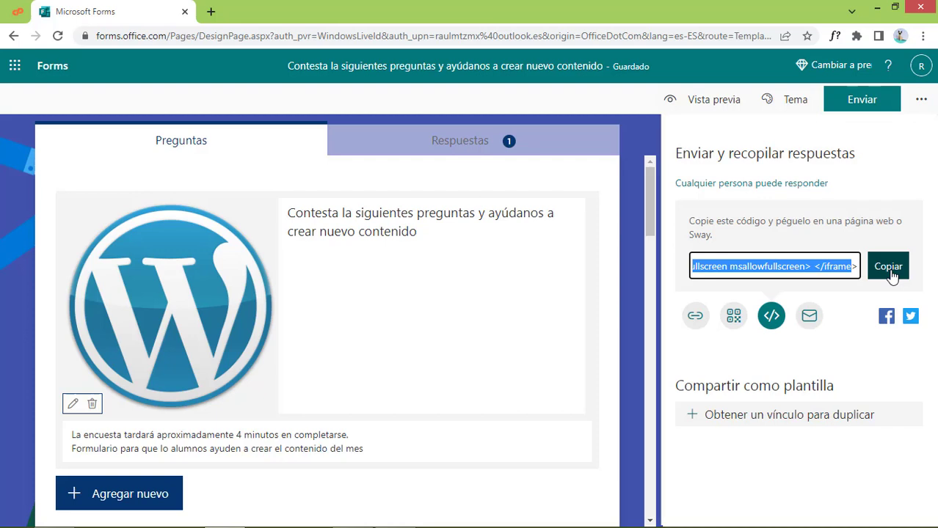
left_click(810, 317)
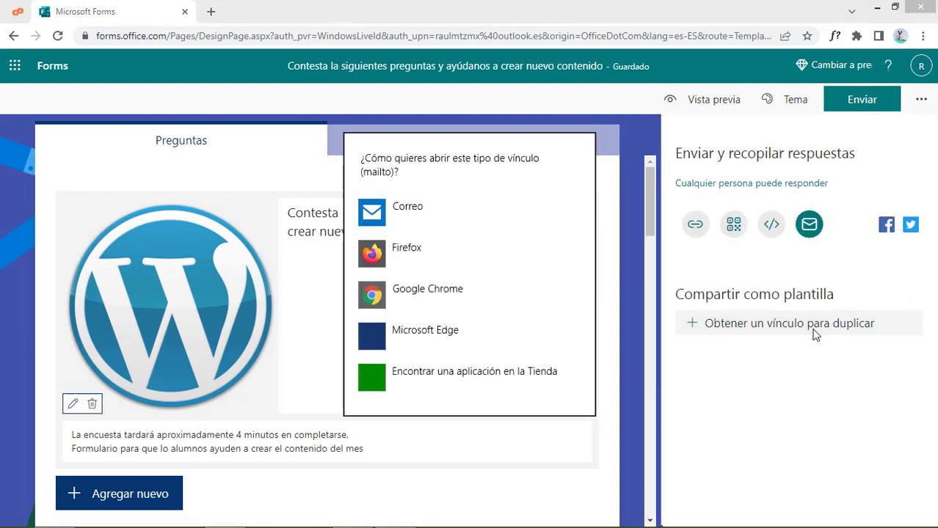
left_click(859, 449)
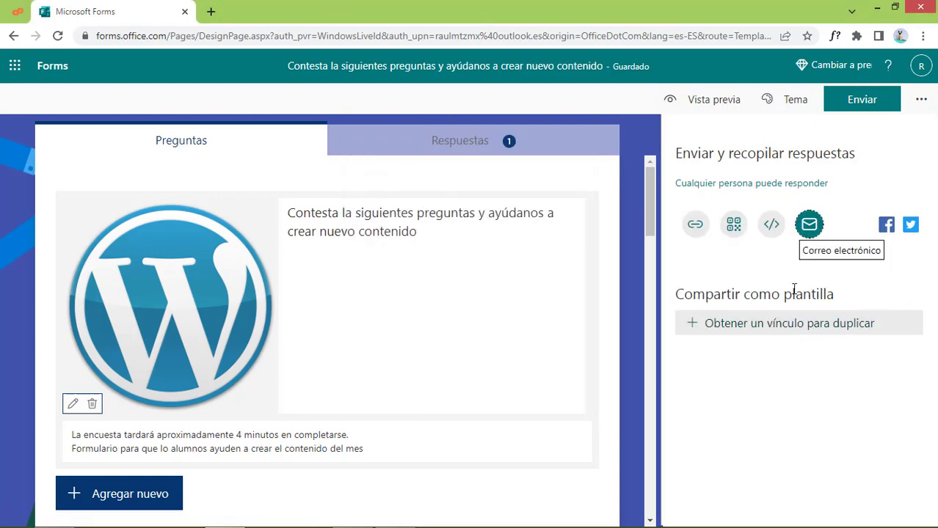
left_click(886, 225)
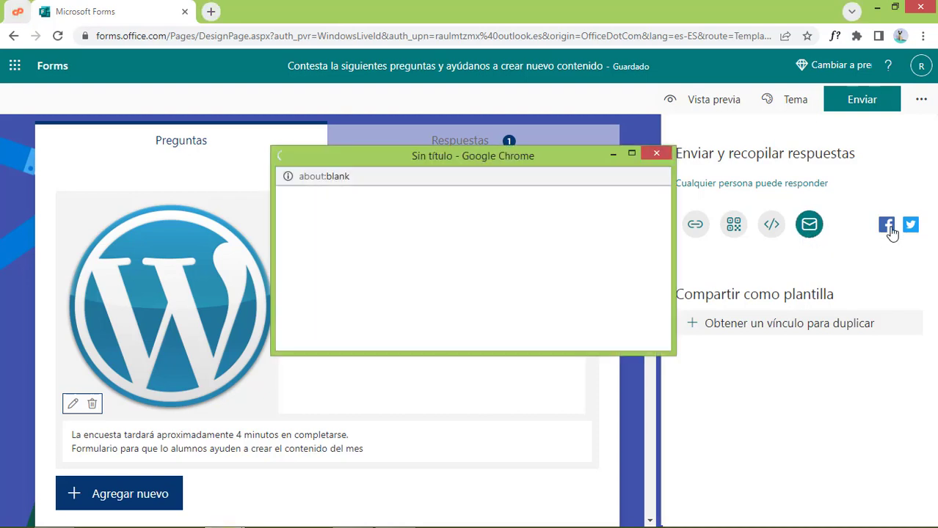
left_click(910, 226)
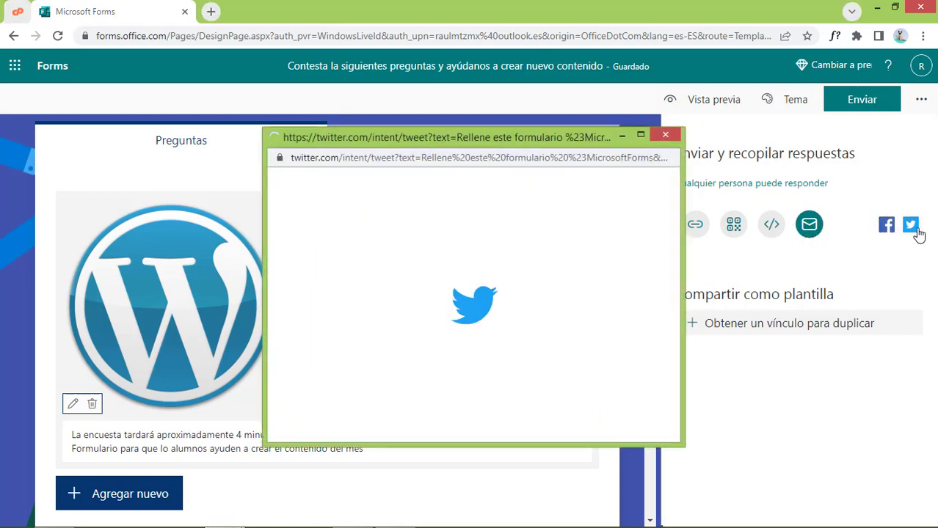
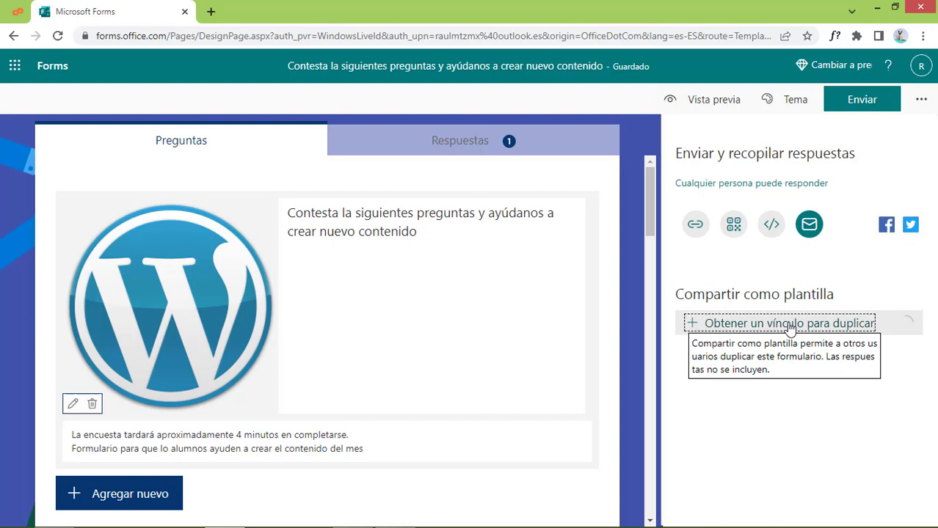
Create the template duplication link, delete it again, and bring up the form's '...' options menu
left_click(790, 325)
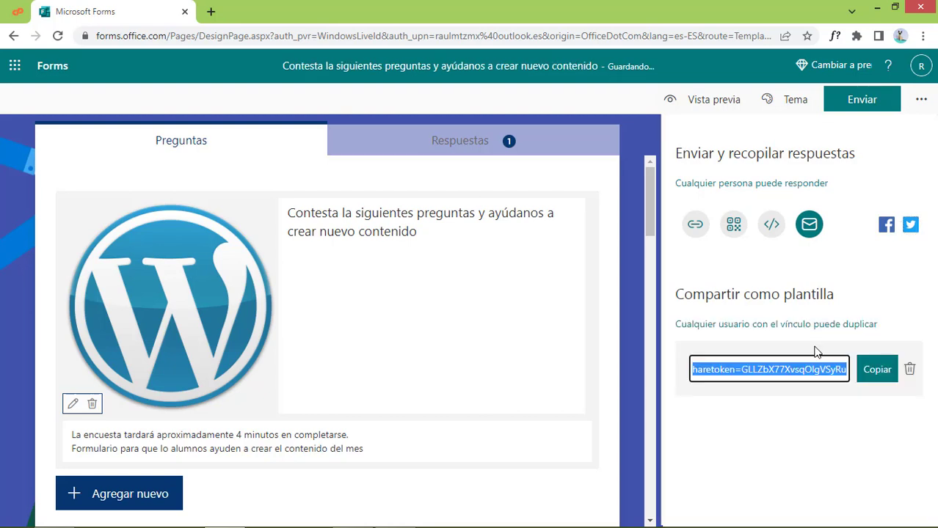
left_click(910, 370)
left_click(836, 407)
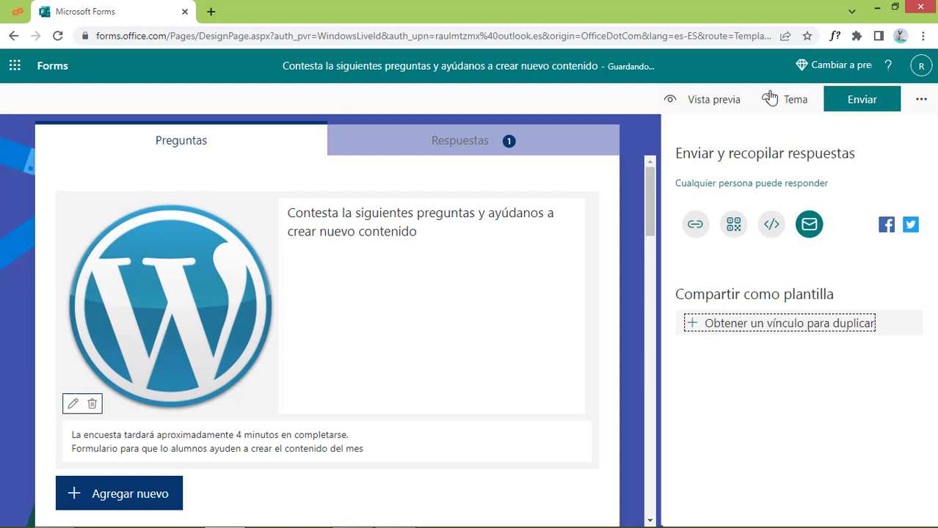
left_click(919, 101)
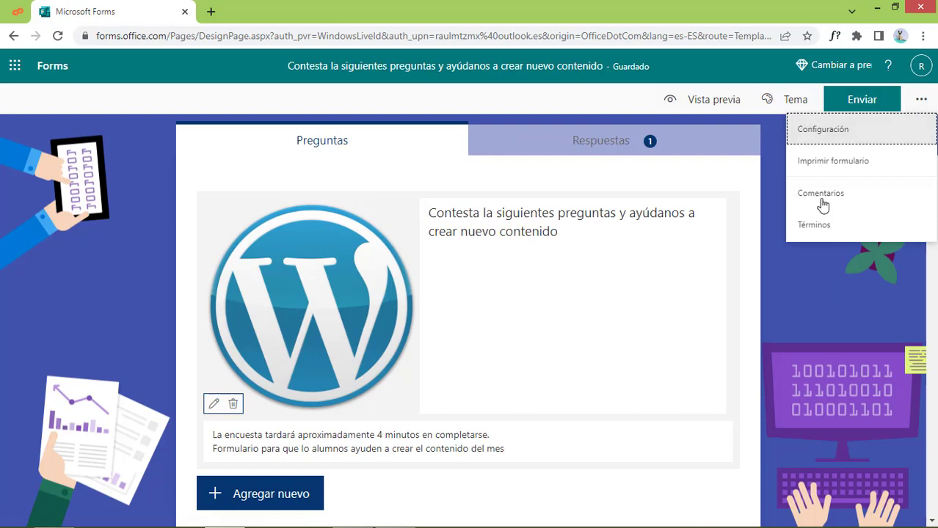
In Configuración, leave start and end dates off and enable the progress bar and custom thank-you message
left_click(843, 131)
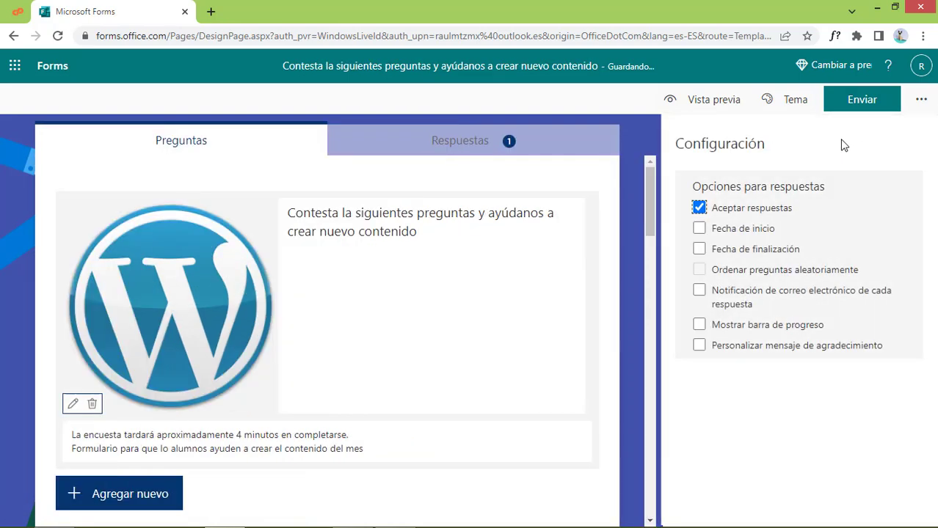
left_click(700, 229)
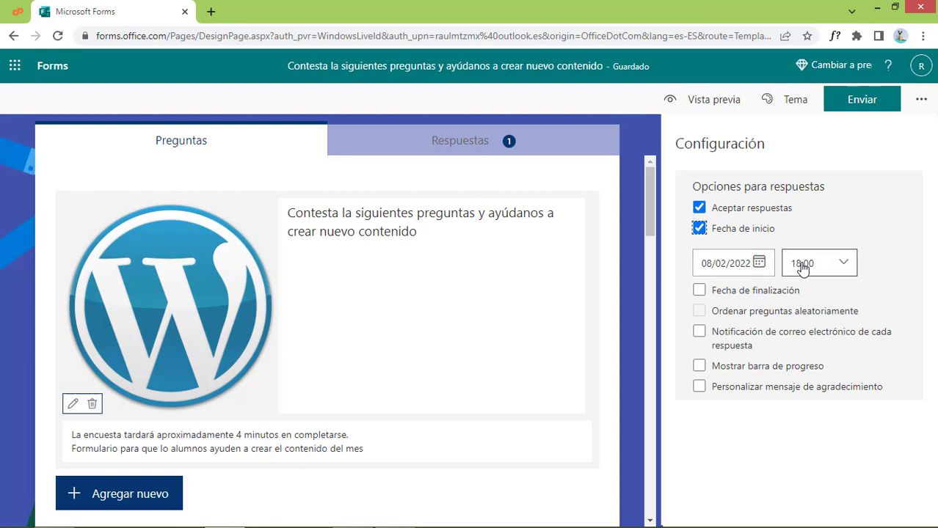
left_click(700, 229)
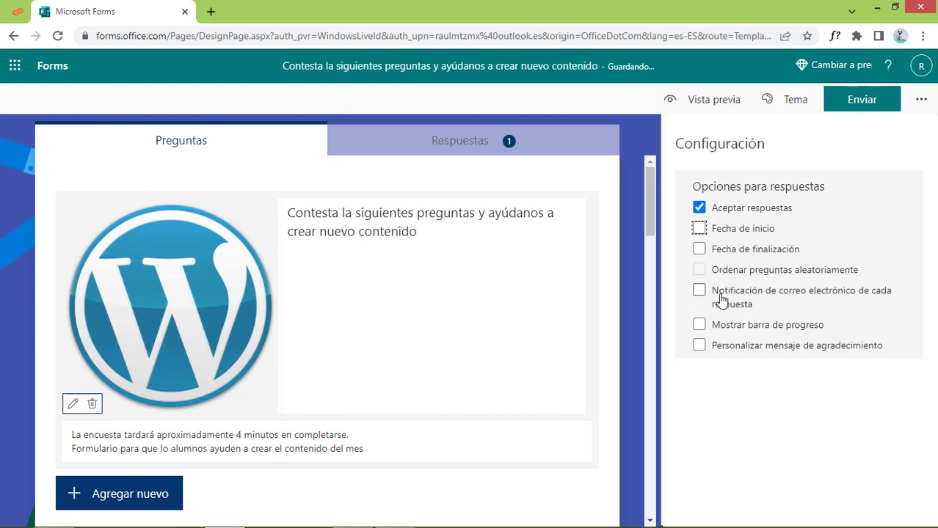
left_click(700, 250)
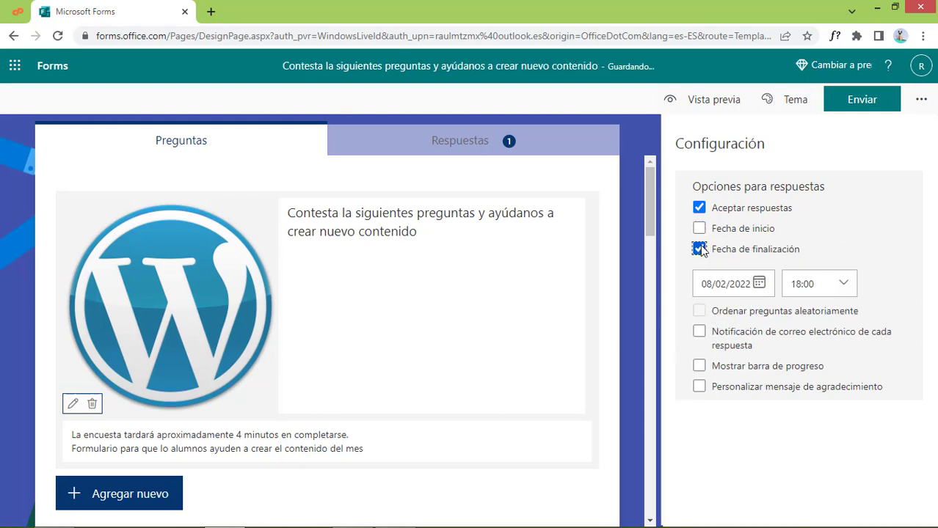
left_click(700, 249)
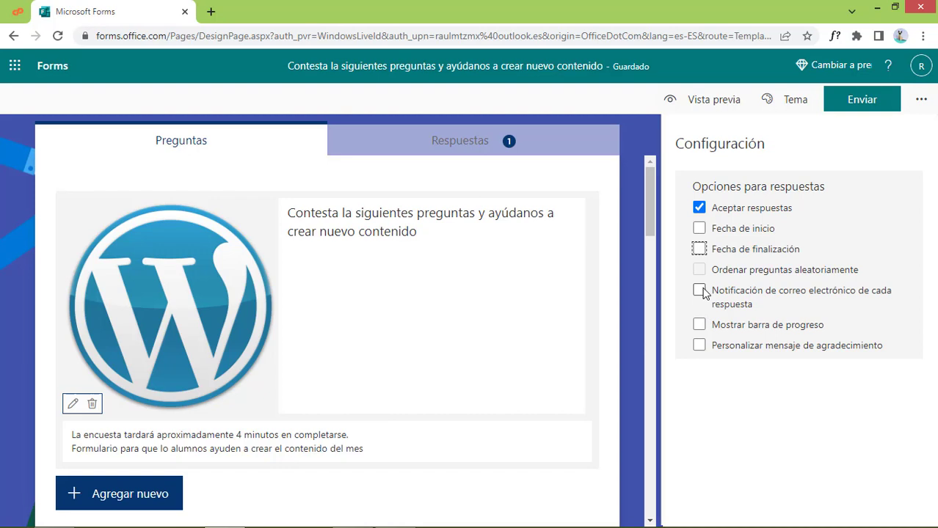
left_click(699, 325)
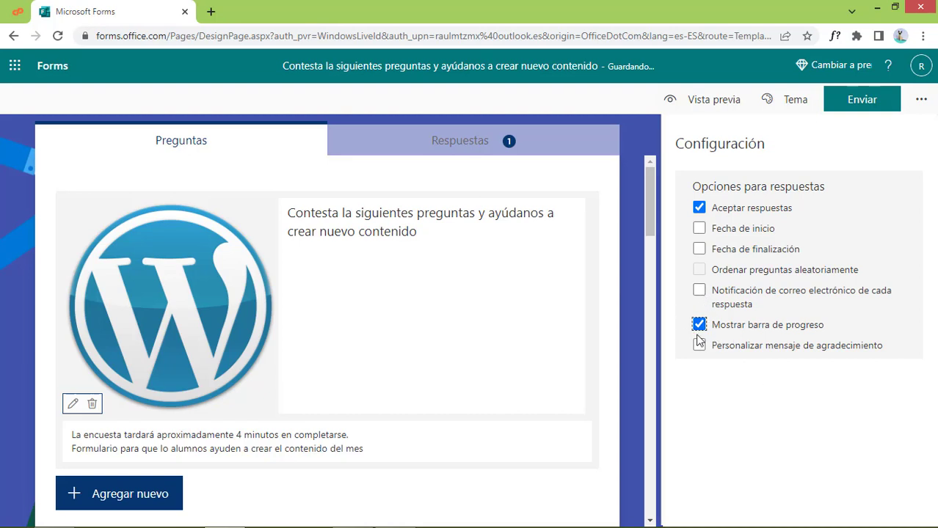
left_click(700, 346)
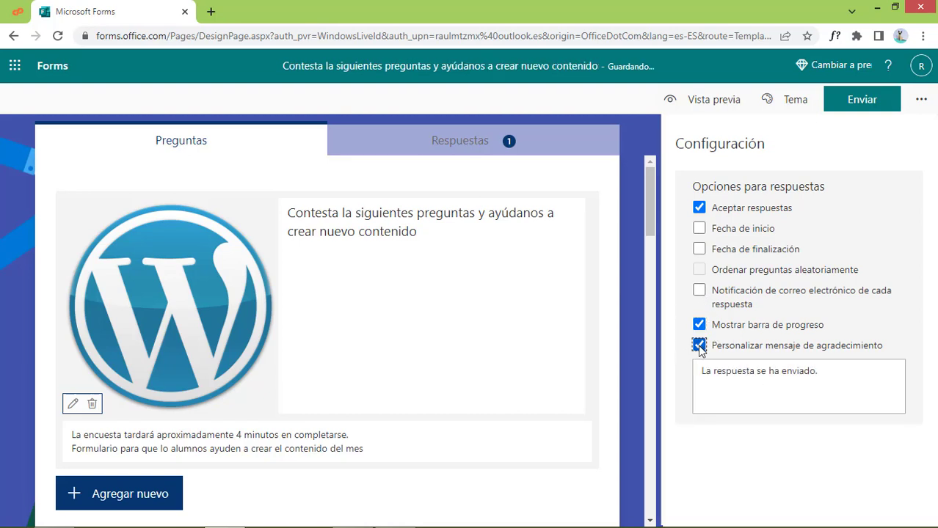
Change the thank-you message to 'Gracias por contestar, esto nos ayudara a darte un mejor servicio', correcting 'ayduara'
triple_click(773, 371)
type("Gracias or contestar")
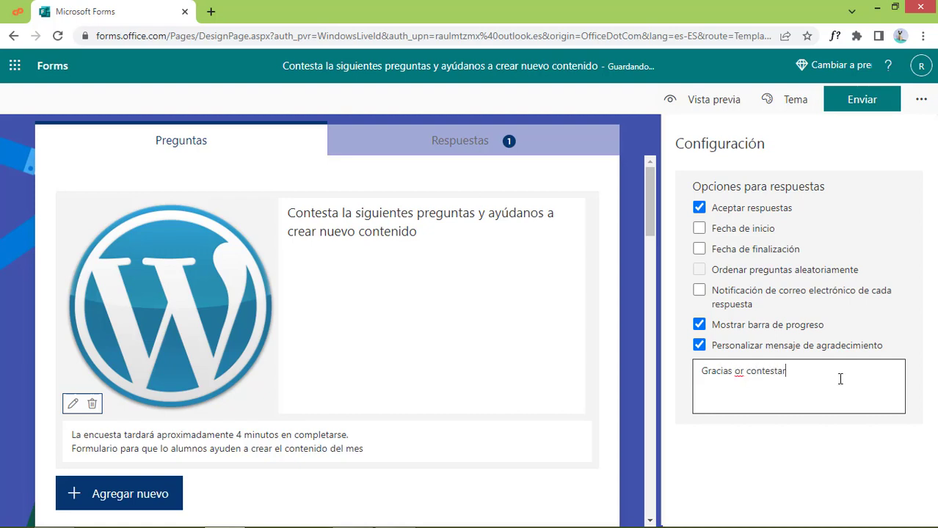
key("Left")
key("Left")
key("Left")
key("Left")
key("Left")
key("Left")
key("Left")
key("Left")
key("Left")
key("Left")
key("Left")
key("Left")
type("p")
key("End")
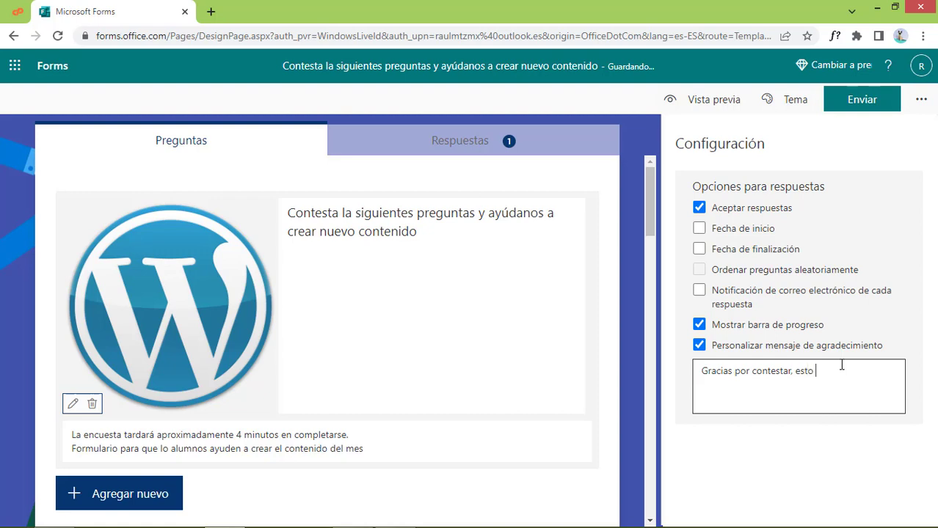
type(", esto nos ayduara a darte")
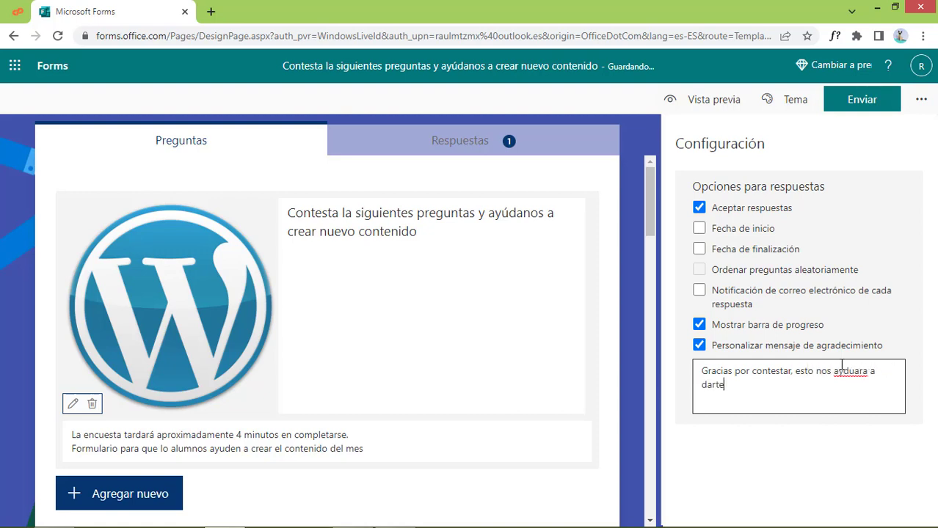
type(" un mejor servicio")
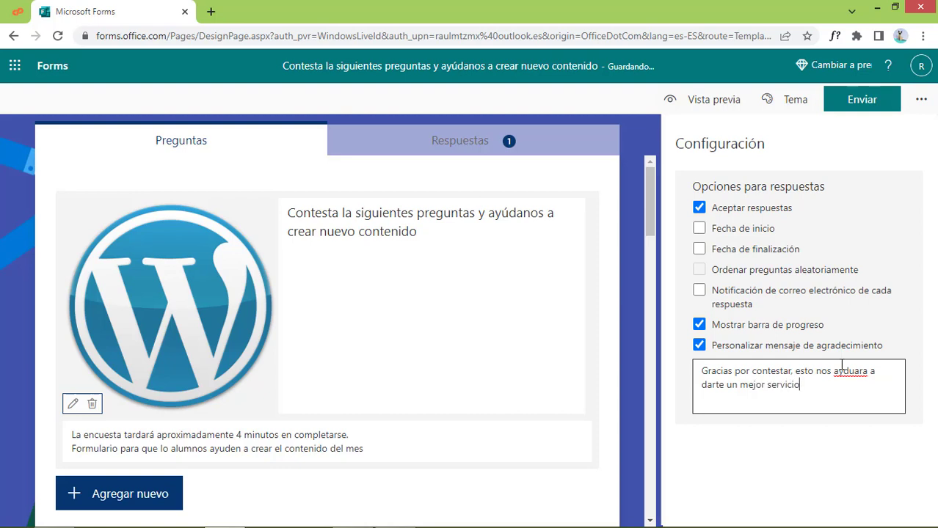
right_click(852, 371)
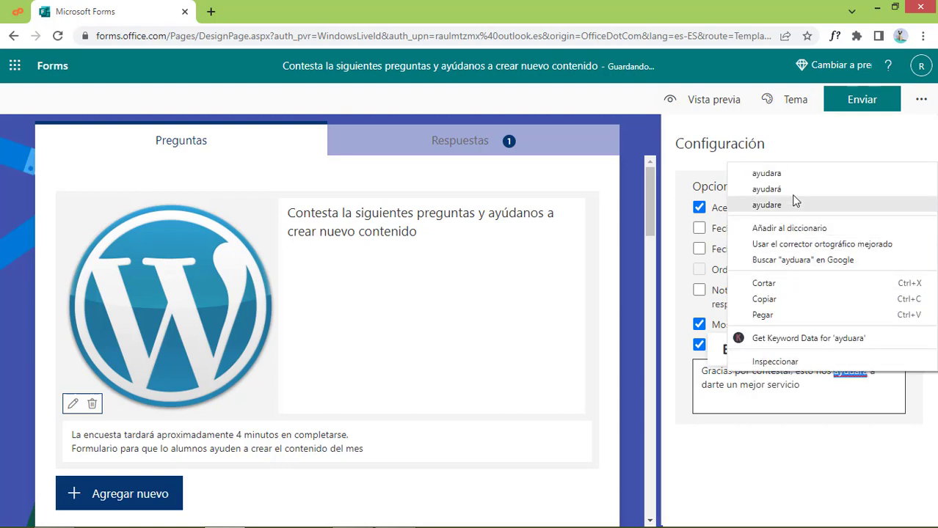
left_click(777, 175)
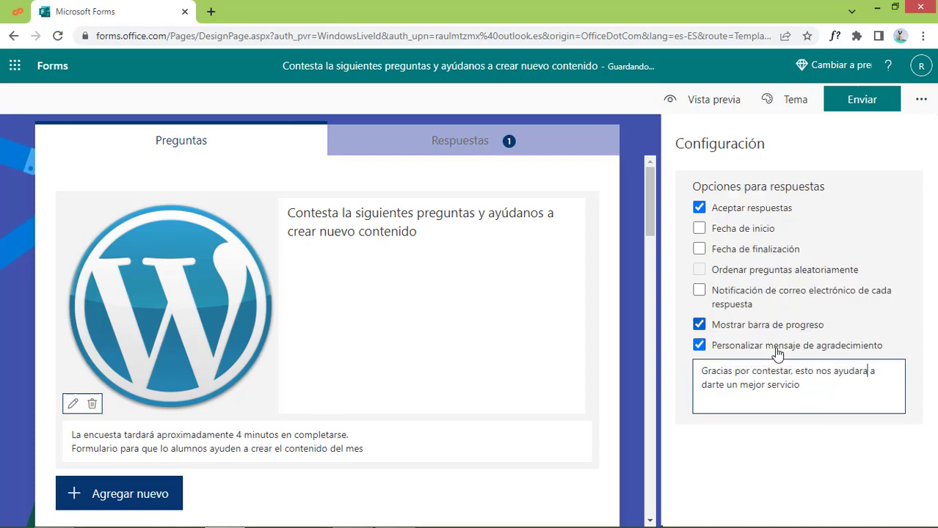
left_click(924, 103)
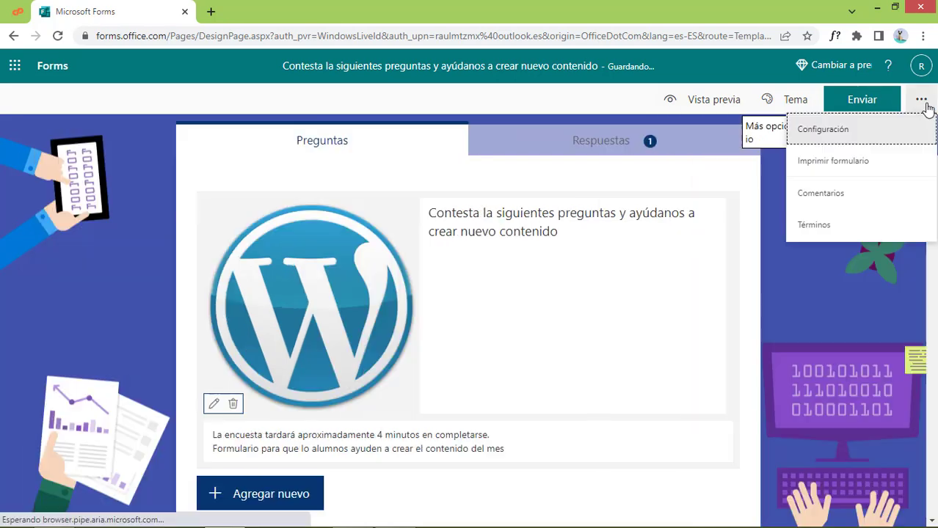
left_click(848, 166)
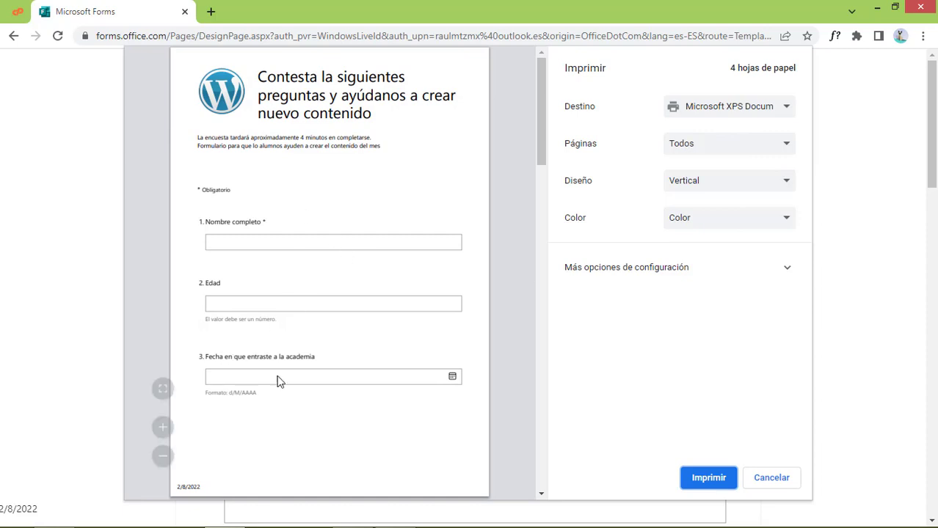
left_click(776, 479)
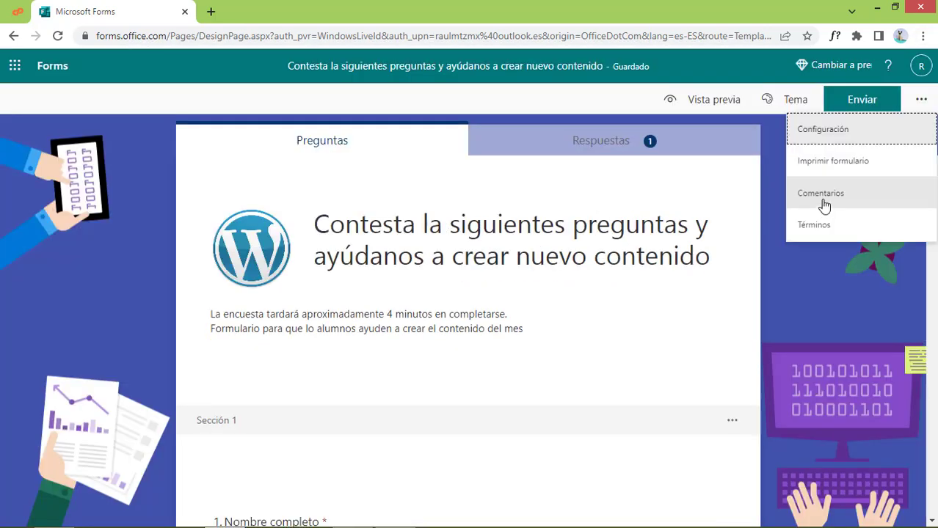
left_click(822, 198)
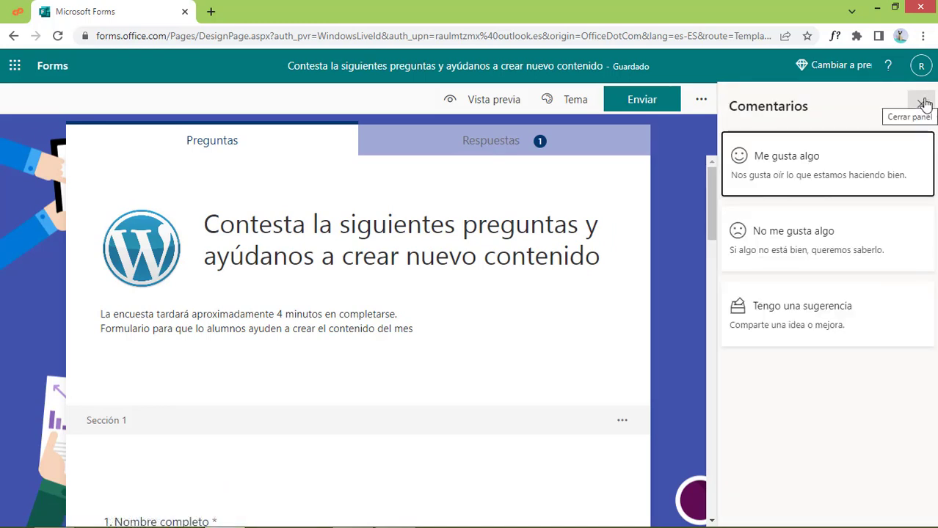
left_click(923, 104)
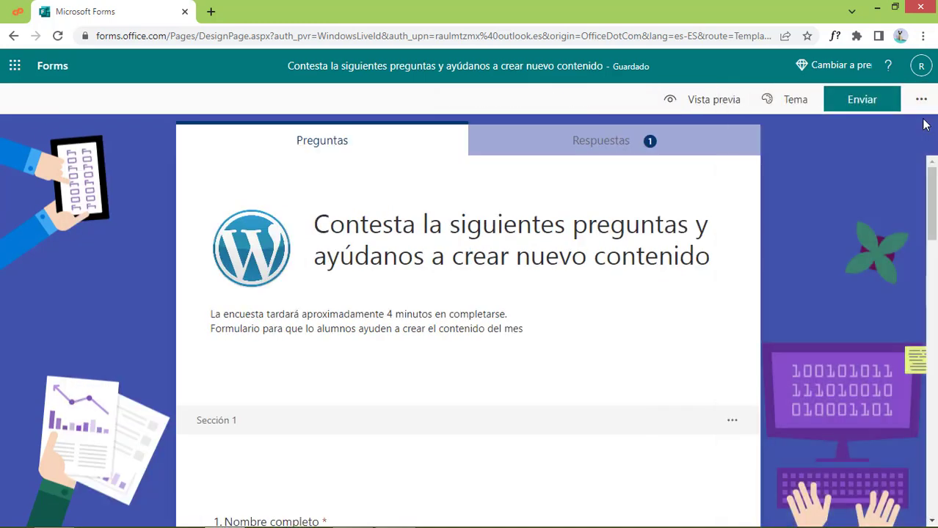
left_click(920, 103)
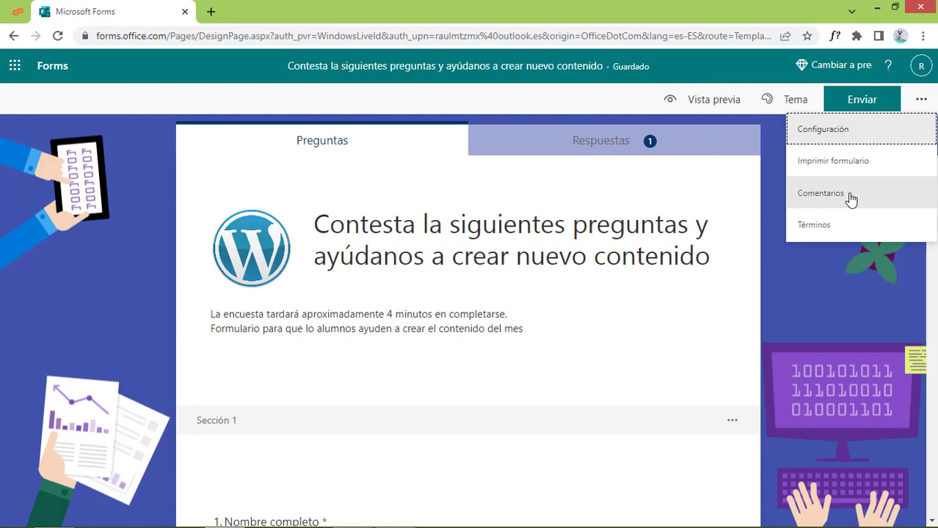
left_click(848, 321)
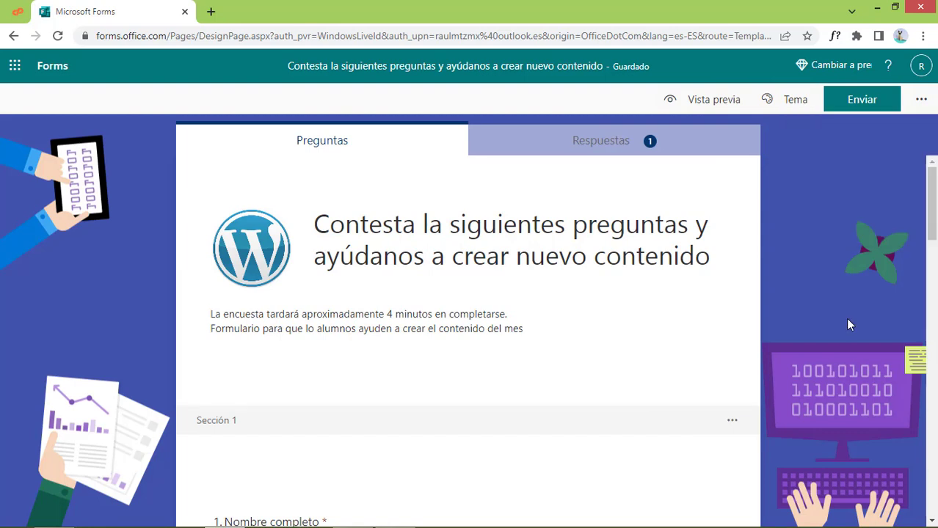
left_click(920, 99)
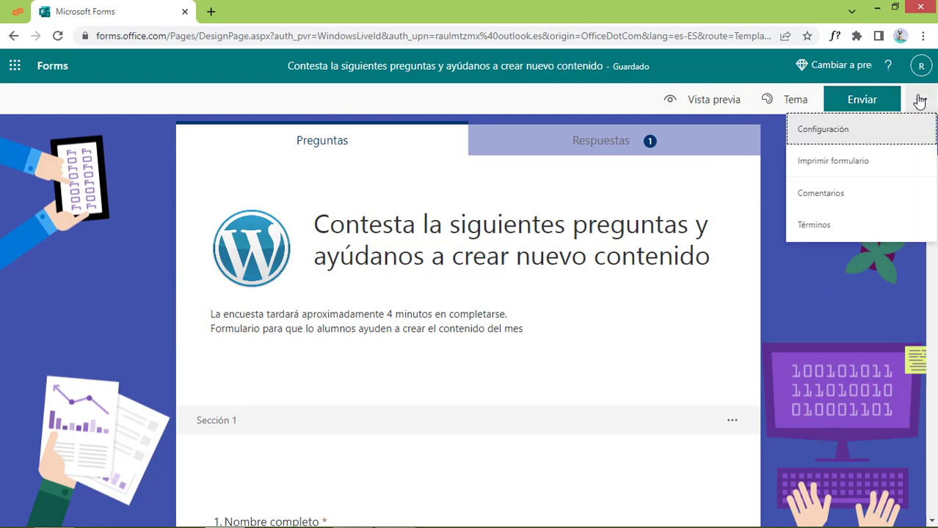
Copy the form's shortened response link from the Enviar panel
left_click(852, 99)
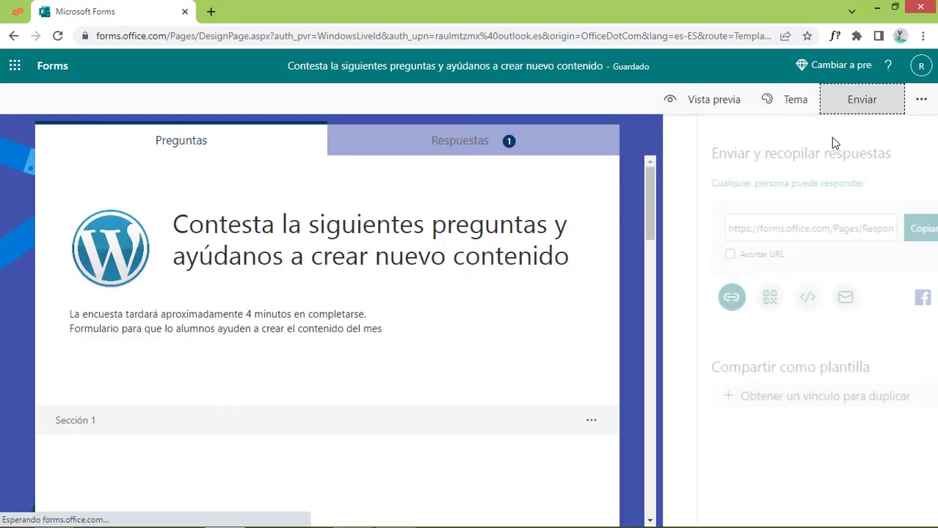
left_click(731, 254)
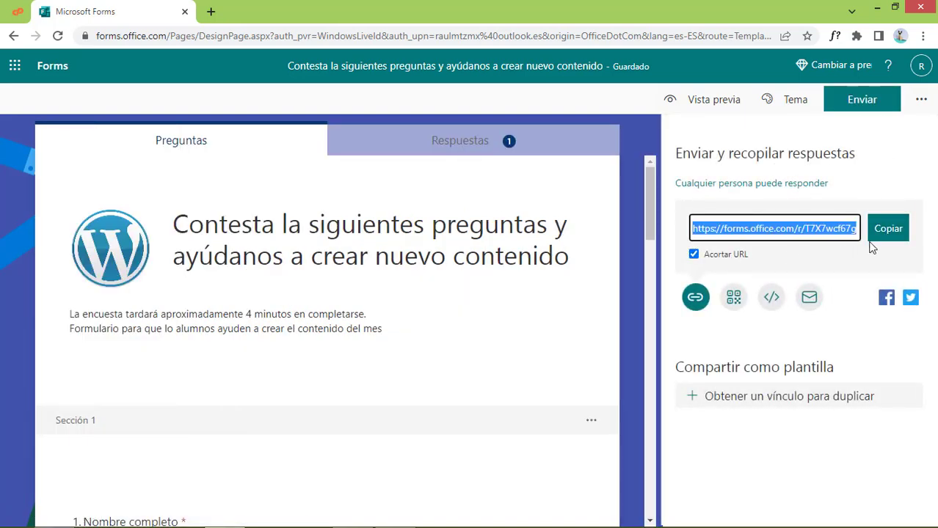
left_click(922, 35)
Load the copied link in a new incognito window and start entering the respondent's full name
left_click(838, 89)
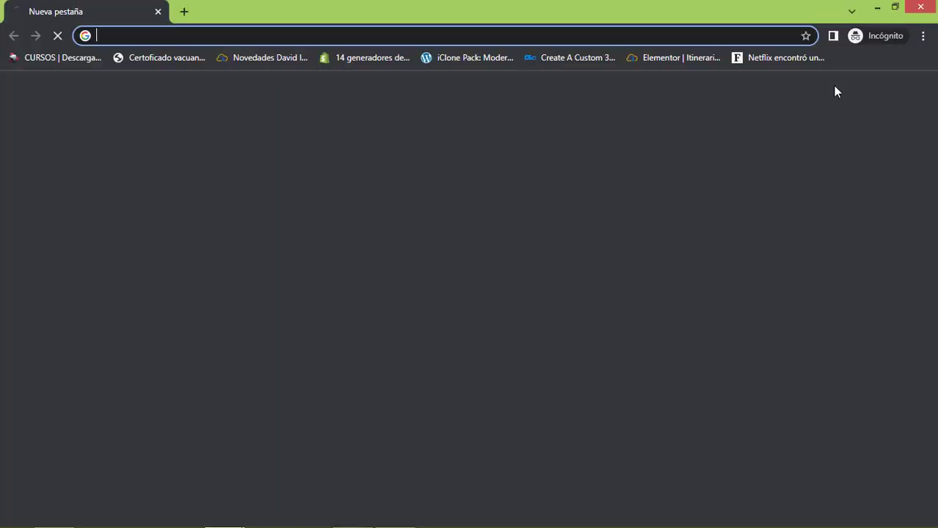
type("https://forms.office.com/r/T7X7wd67g")
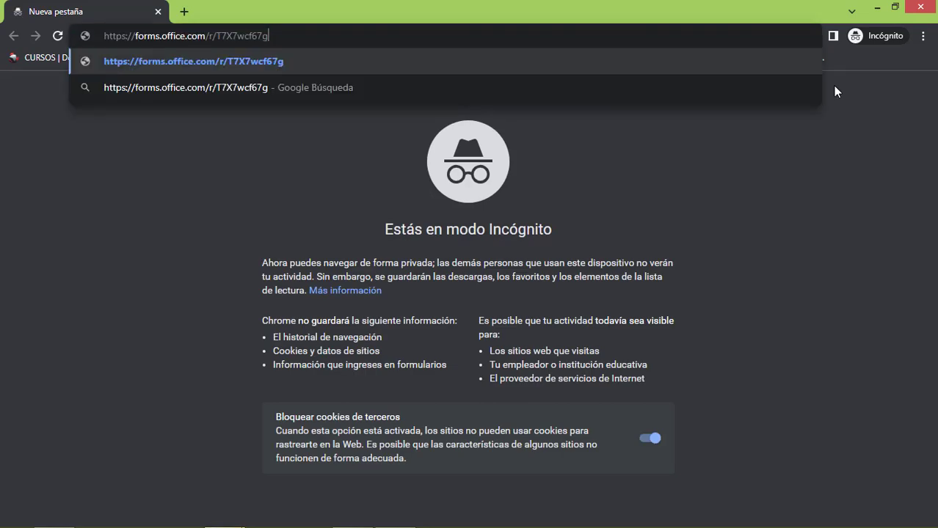
key("Return")
left_click(315, 237)
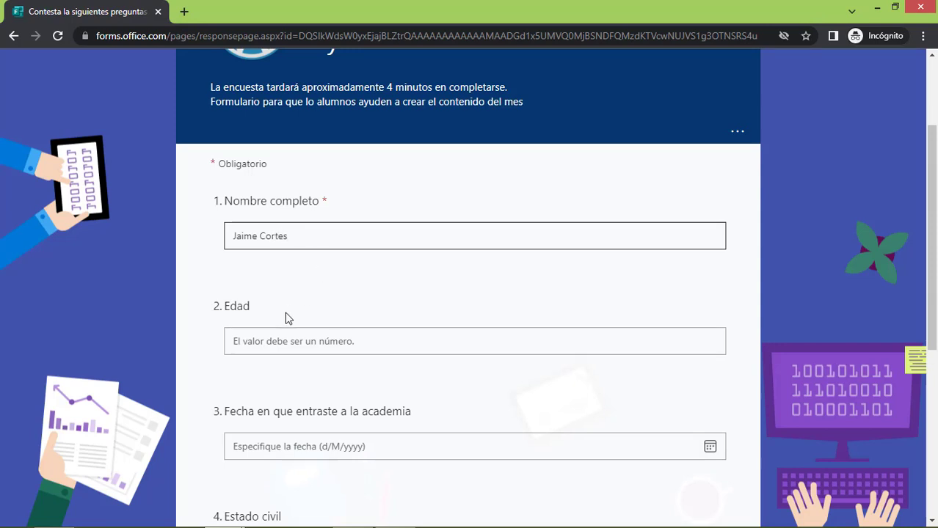
Answer page one with age 56, entry date 13/2/2020 and marital status Divorciado, then continue
left_click(267, 346)
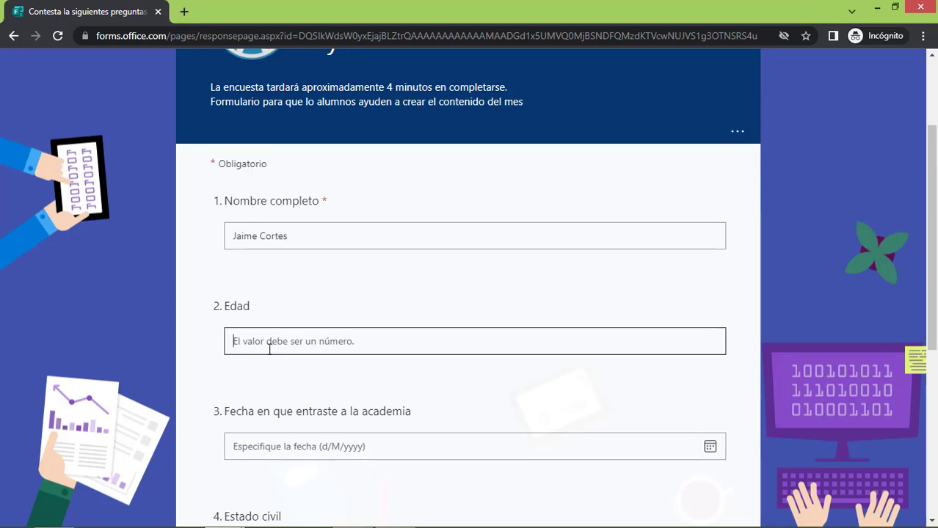
type("56")
left_click(277, 449)
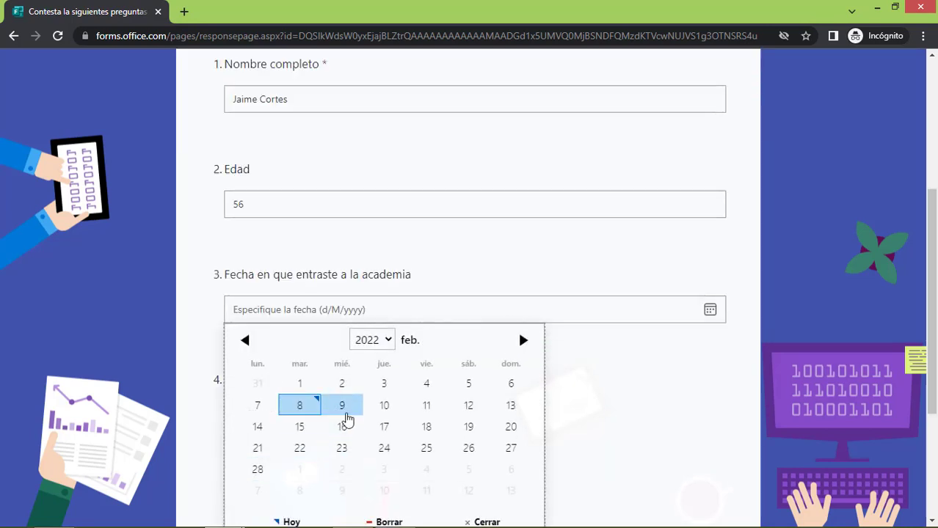
left_click(383, 342)
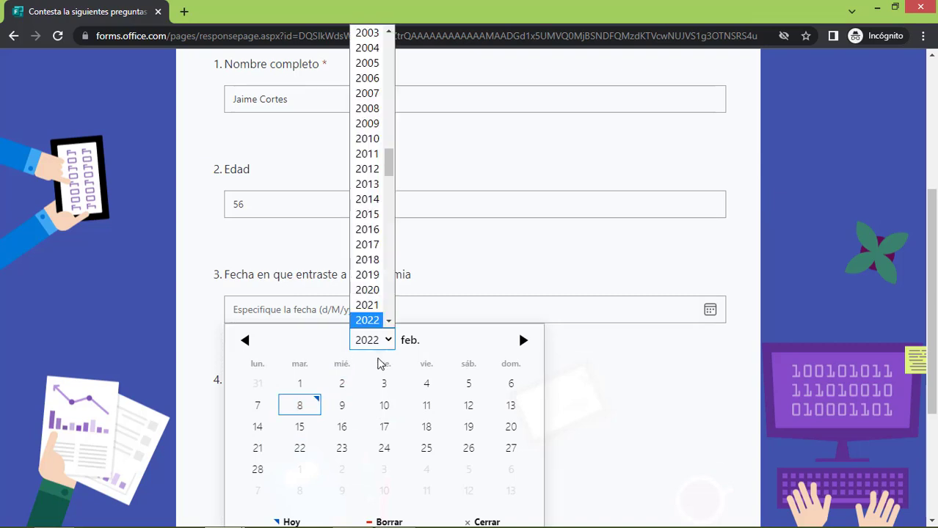
left_click(372, 292)
left_click(383, 425)
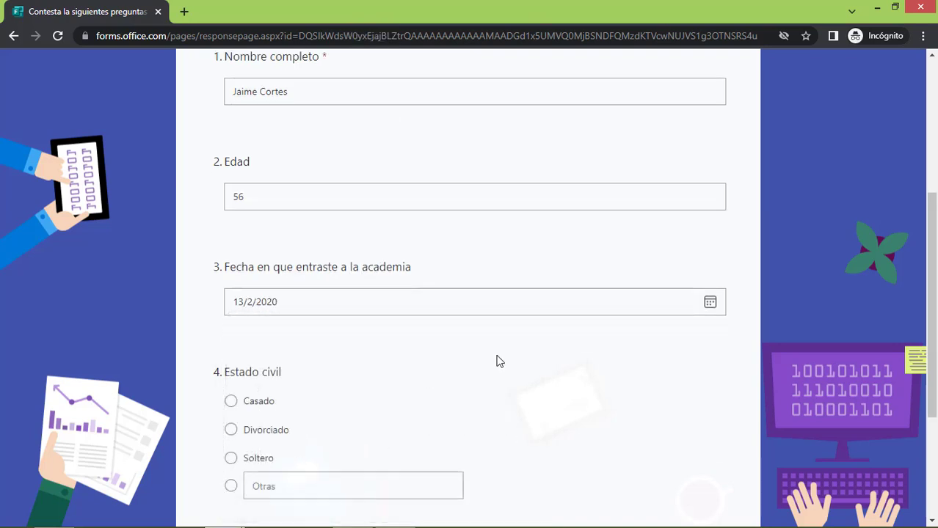
scroll(338, 431, "down", 3)
left_click(265, 226)
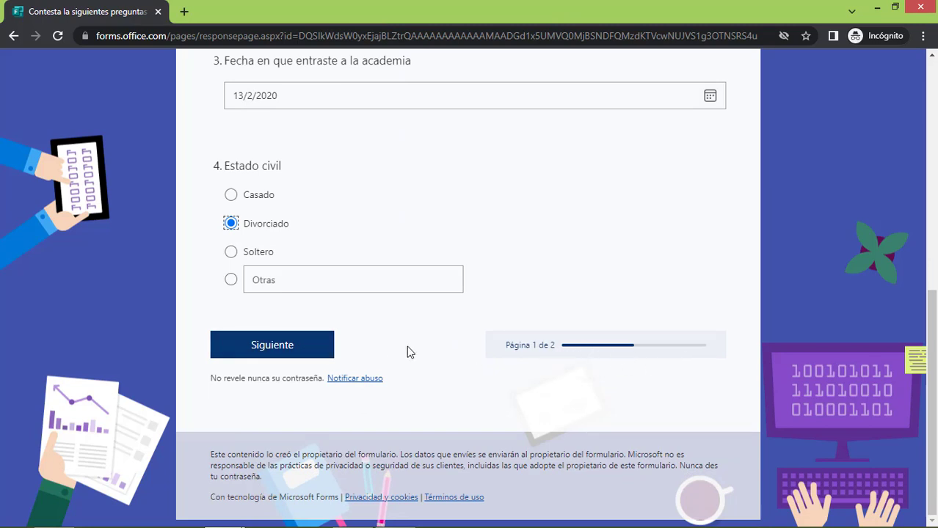
left_click(324, 351)
Give the academy five stars and rank the courses with Divi first and Learndash second
scroll(519, 342, "down", 3)
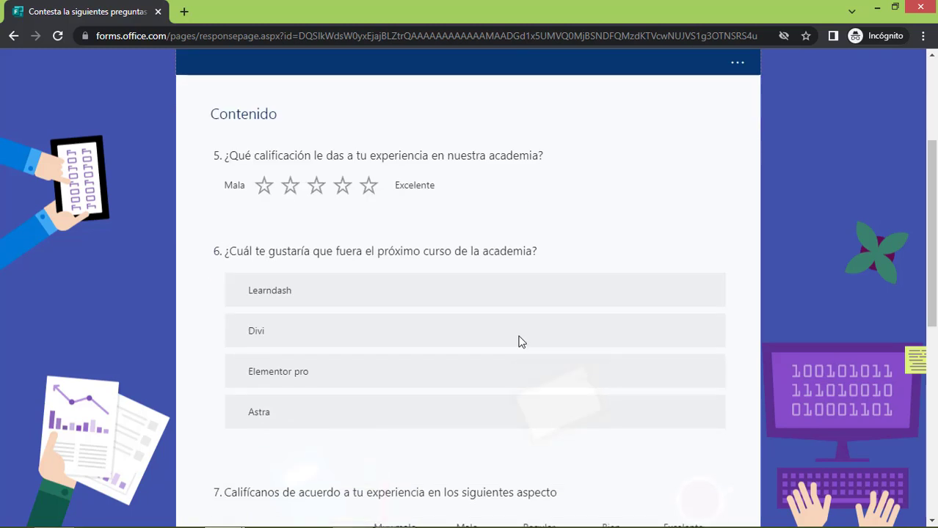
left_click(369, 187)
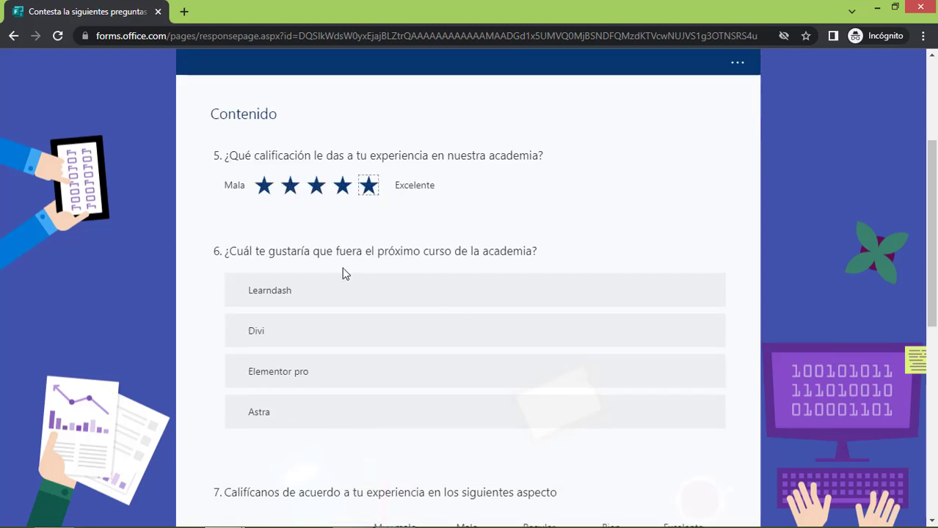
left_click(684, 373)
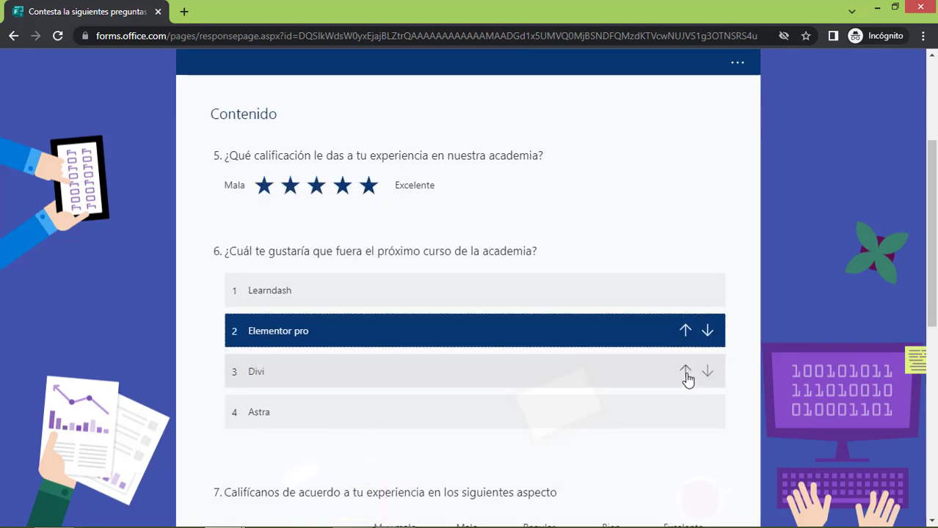
left_click(687, 377)
left_click(683, 331)
left_click(681, 378)
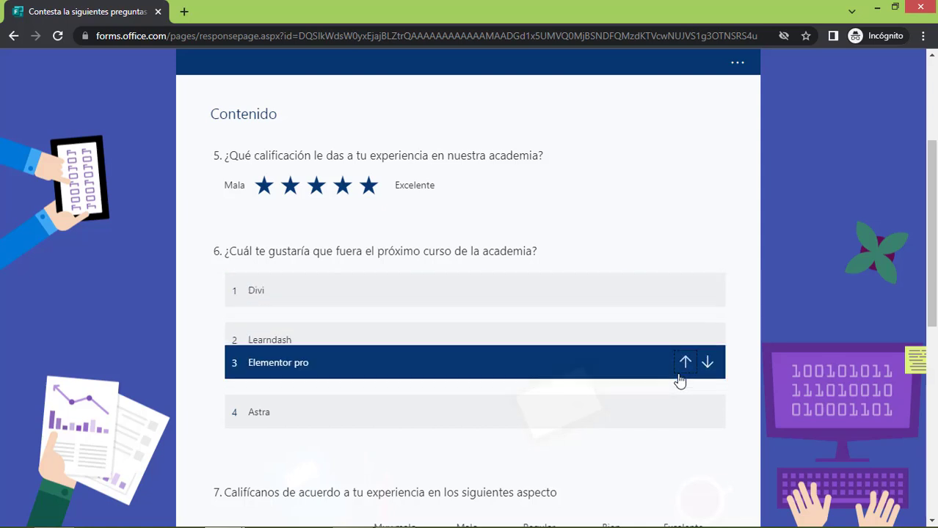
left_click(681, 373)
Rate Precio and Experiencia Bien, Actualidad and Soporte Excelente, recommend 10, and submit the response
scroll(469, 393, "down", 4)
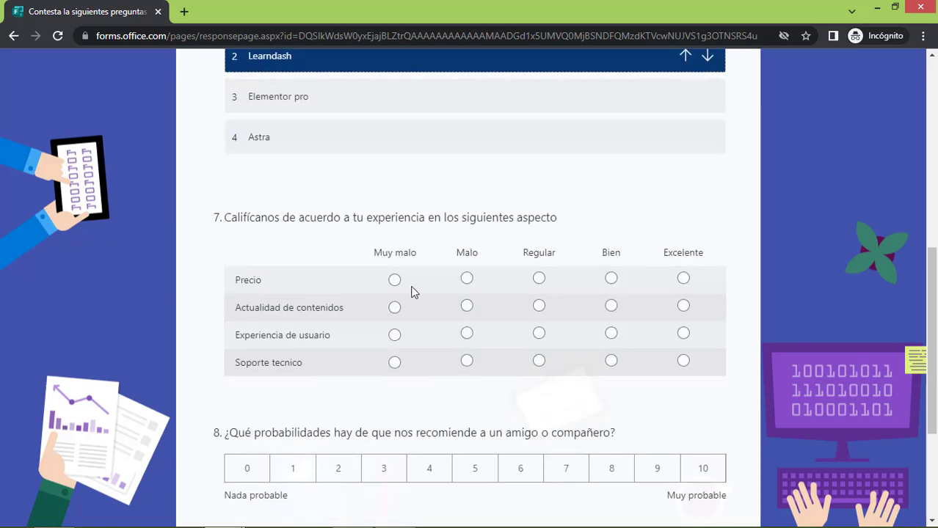
left_click(611, 278)
left_click(683, 306)
left_click(610, 333)
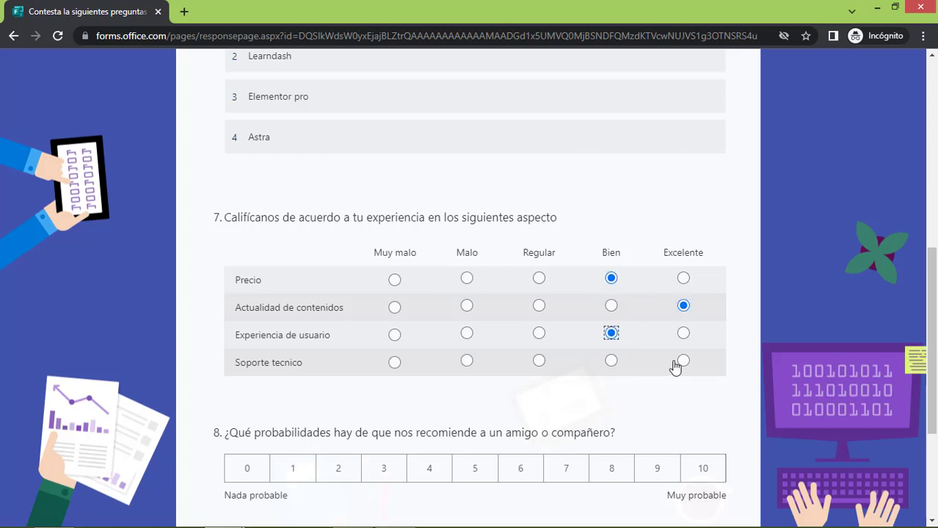
left_click(683, 361)
left_click(703, 468)
scroll(705, 477, "down", 1)
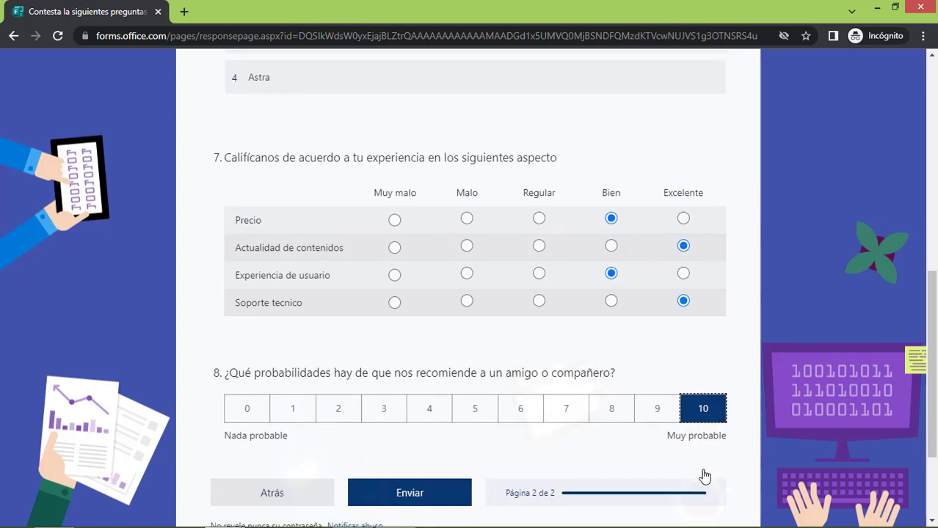
scroll(705, 477, "down", 2)
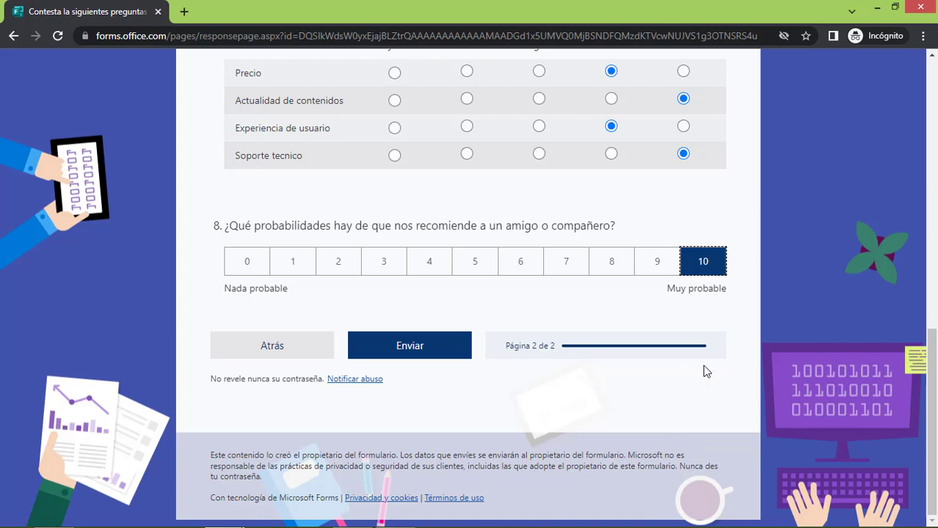
left_click(434, 352)
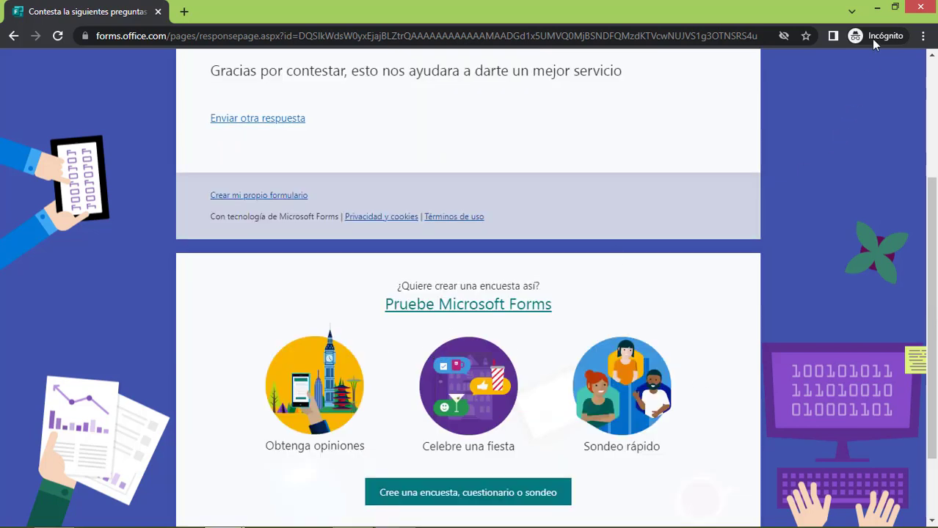
left_click(877, 9)
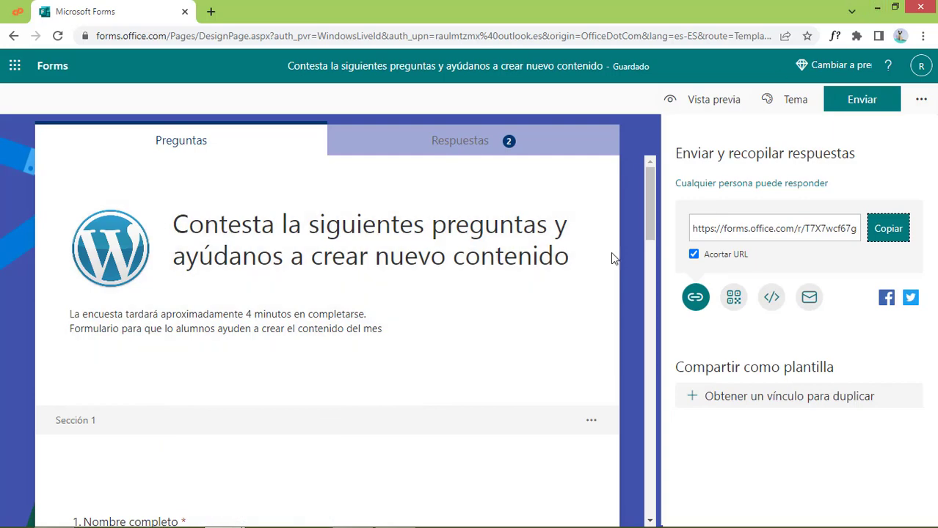
Open the Respuestas tab and review the per-question charts for the 2 responses
left_click(488, 146)
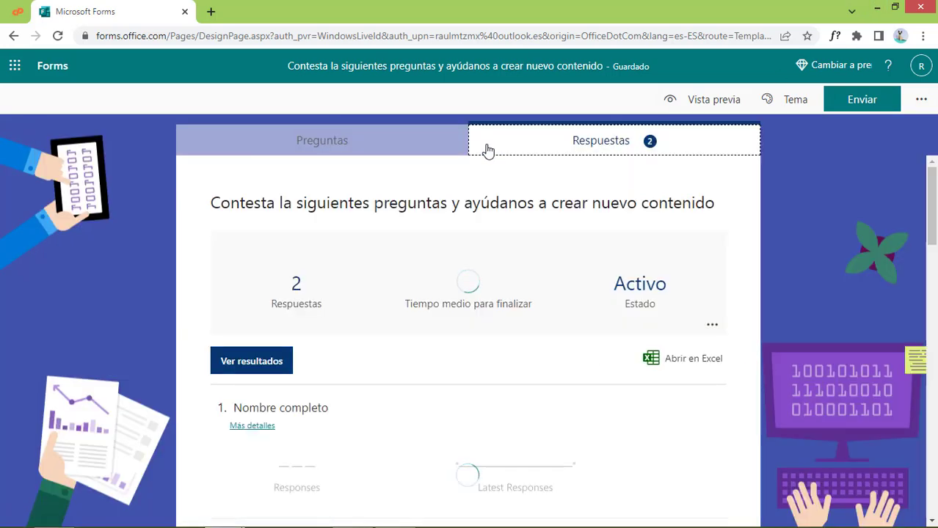
scroll(455, 345, "down", 2)
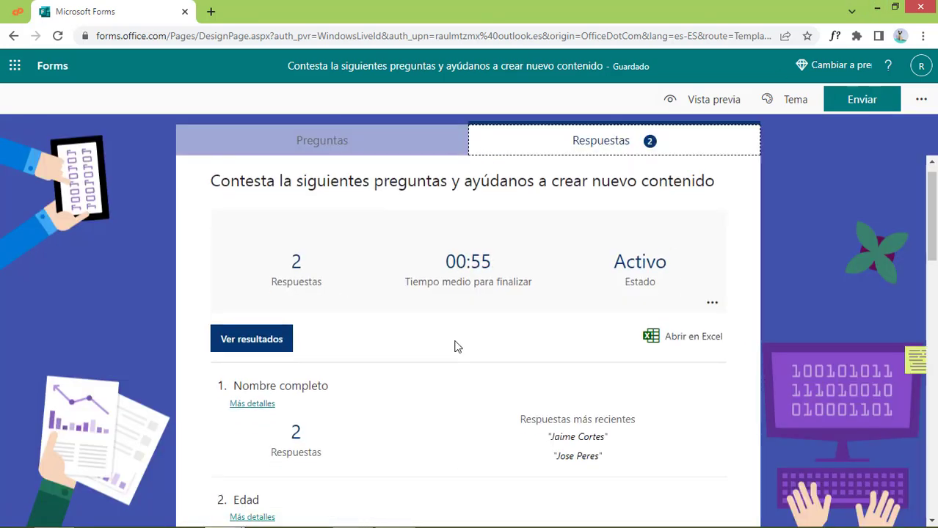
scroll(455, 345, "up", 2)
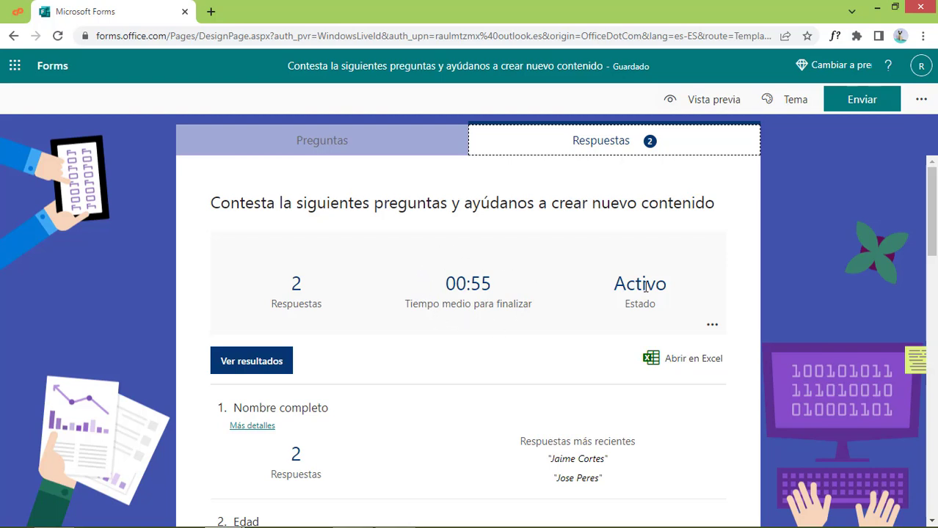
scroll(633, 356, "down", 3)
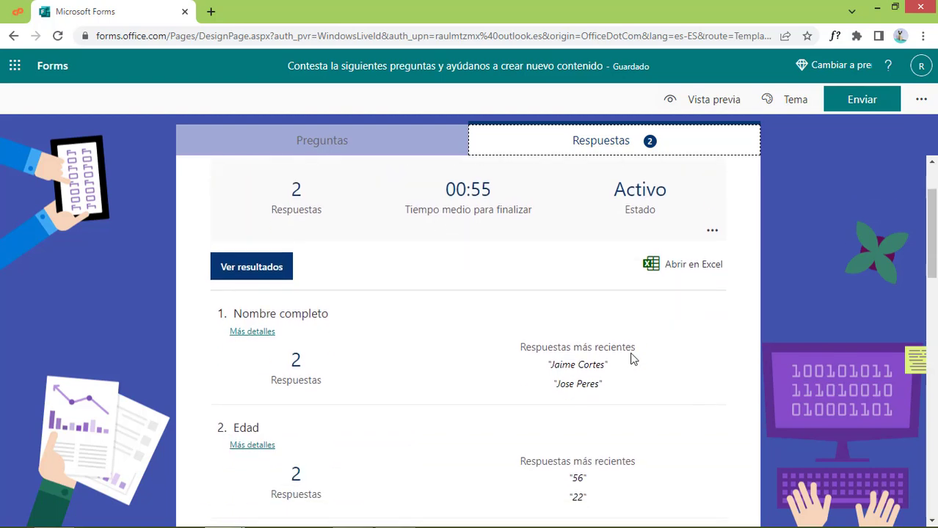
scroll(569, 358, "down", 1)
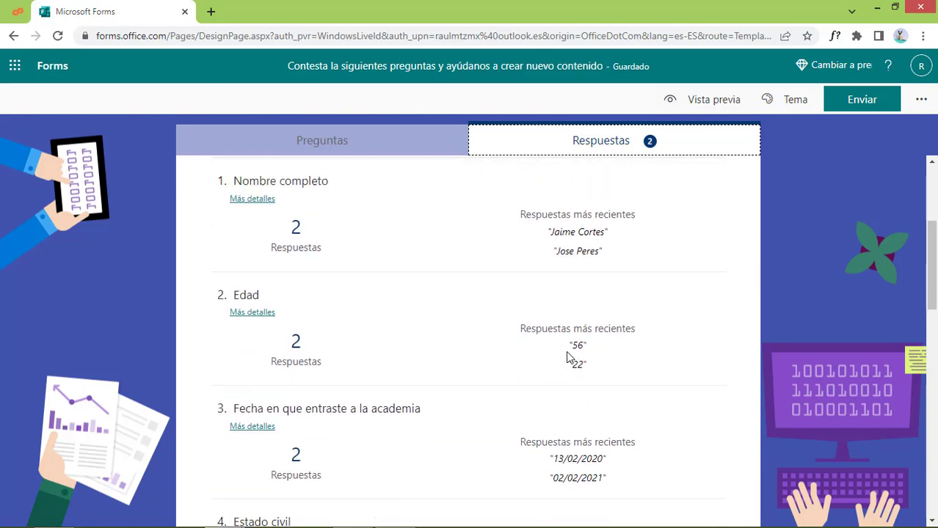
scroll(567, 352, "up", 1)
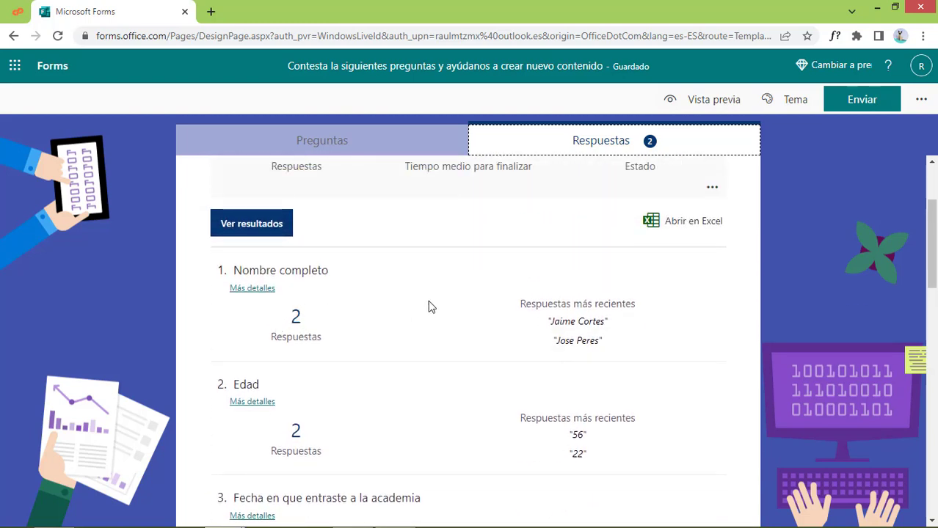
scroll(429, 306, "up", 1)
scroll(429, 306, "down", 1)
scroll(429, 305, "down", 2)
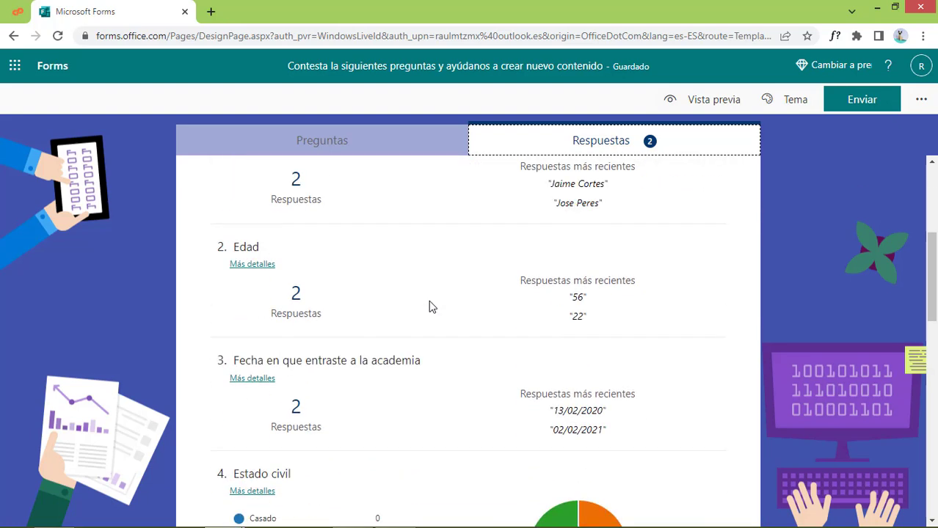
scroll(429, 306, "up", 2)
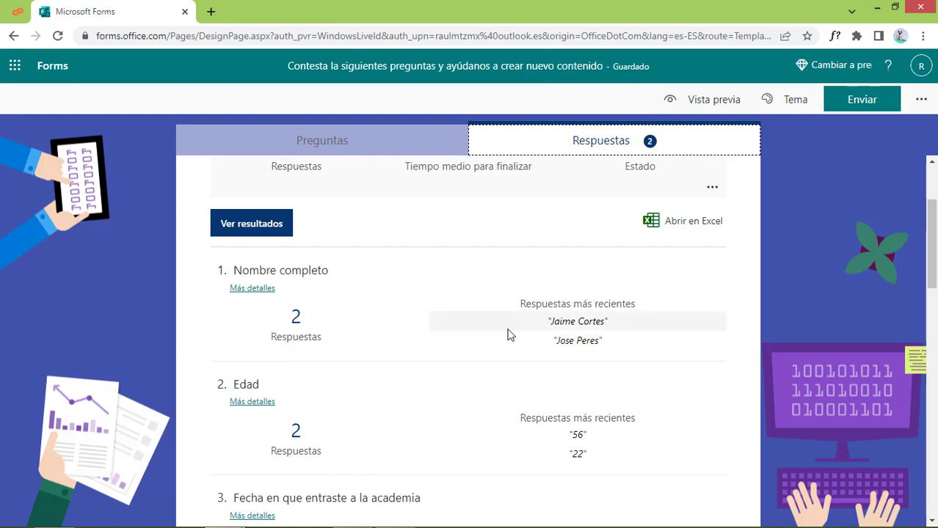
scroll(565, 363, "down", 2)
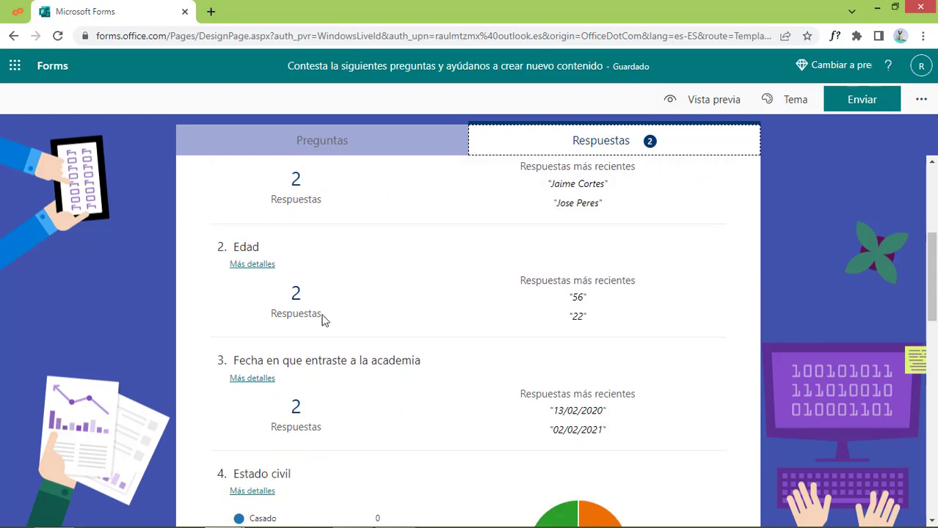
scroll(562, 367, "down", 3)
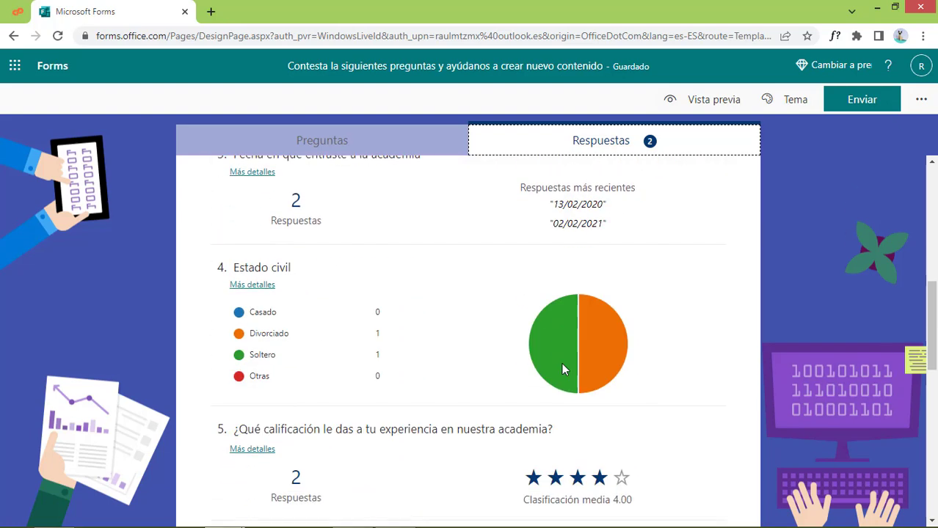
mouse_move(539, 360)
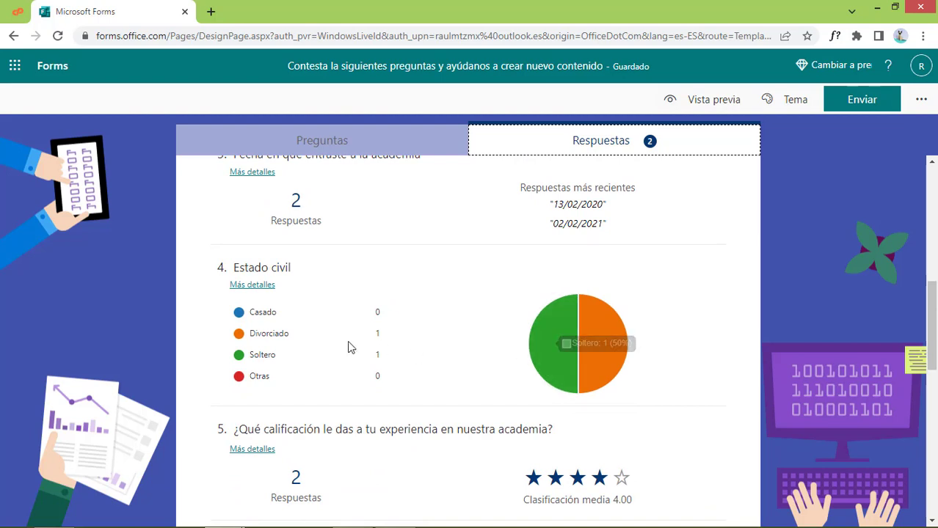
mouse_move(615, 346)
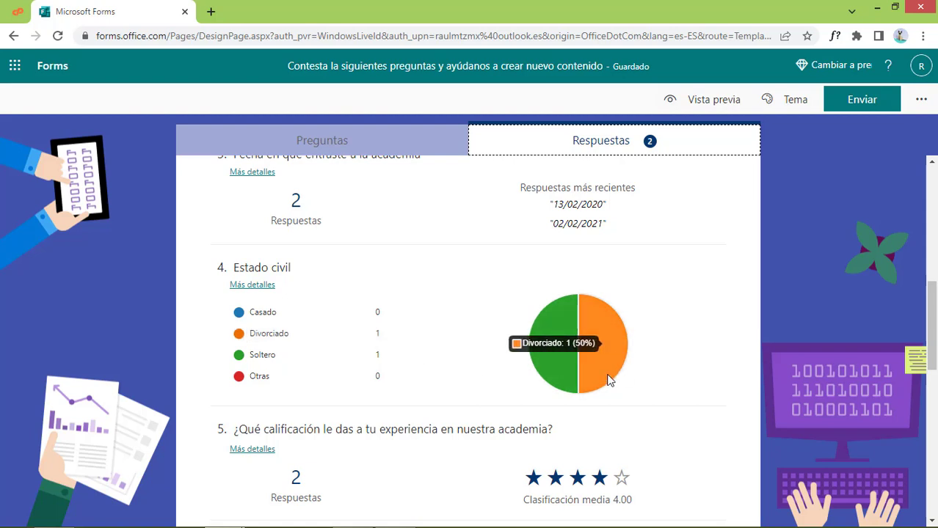
scroll(591, 365, "down", 2)
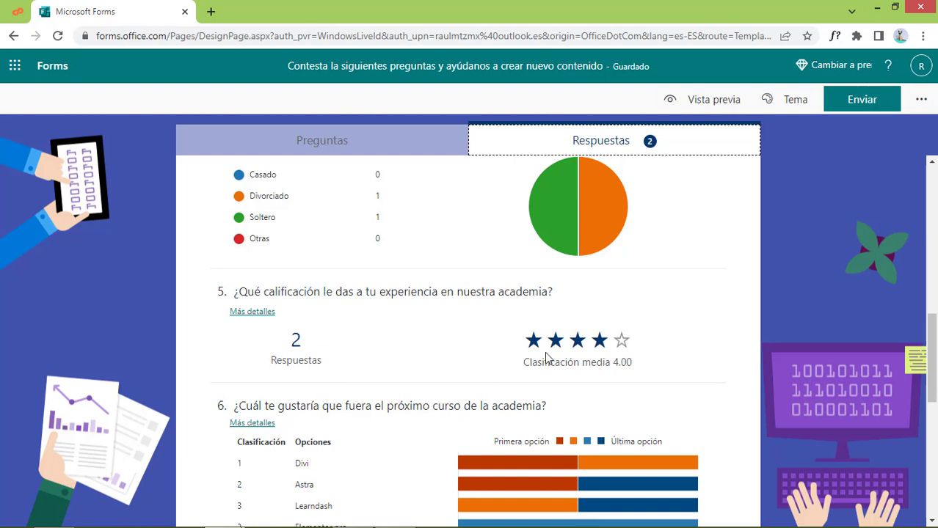
scroll(634, 394, "down", 3)
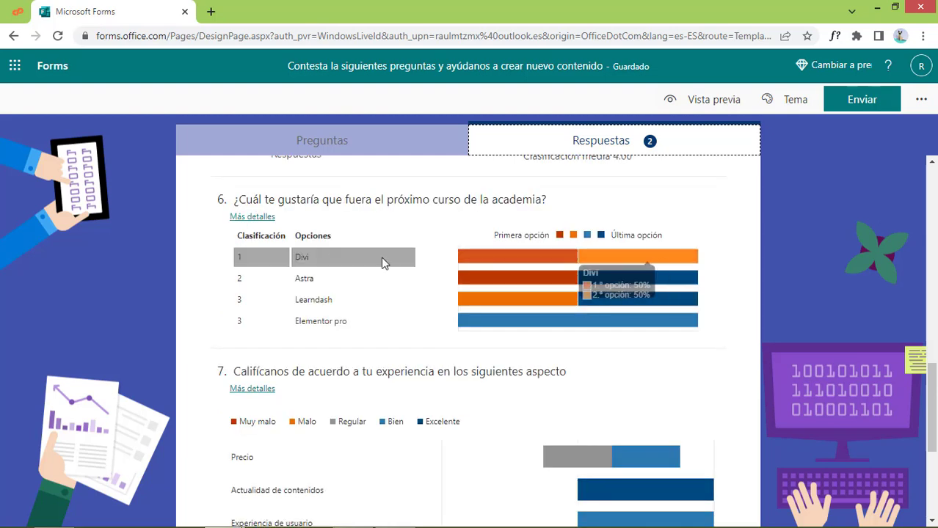
mouse_move(340, 266)
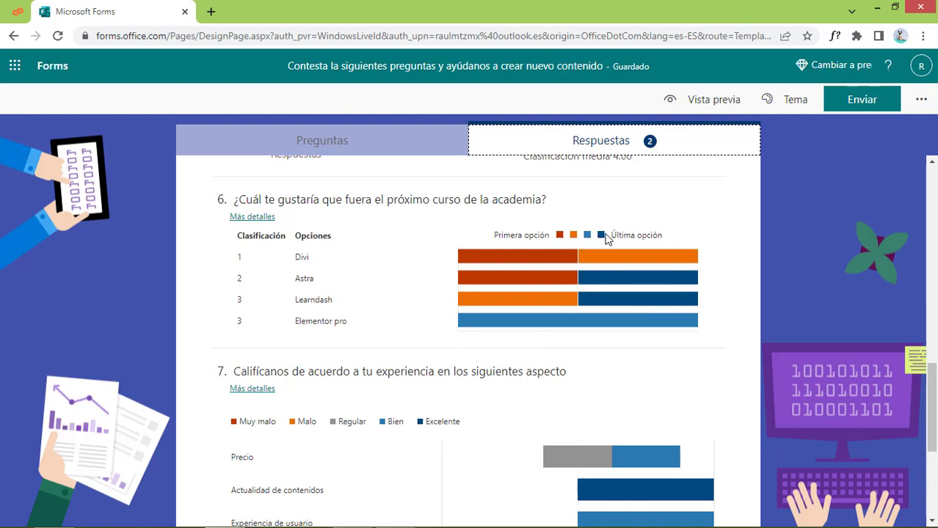
mouse_move(317, 257)
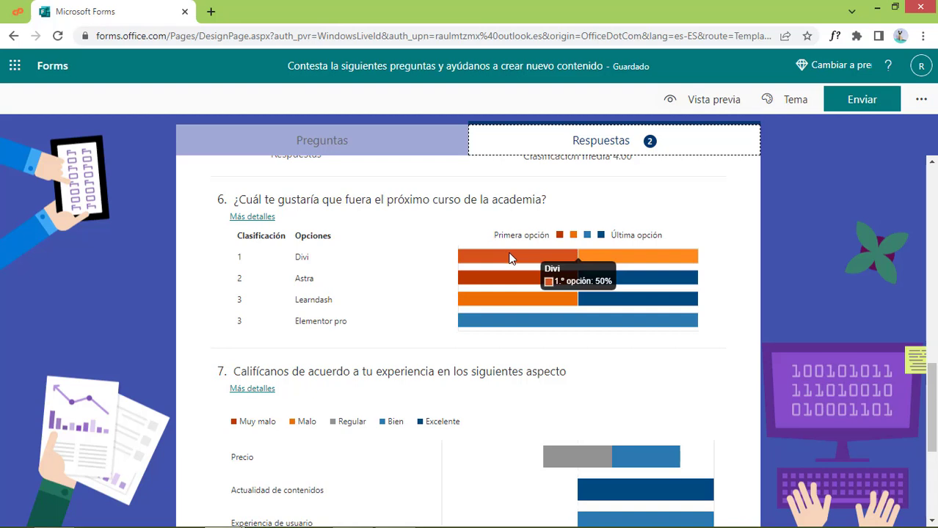
mouse_move(660, 262)
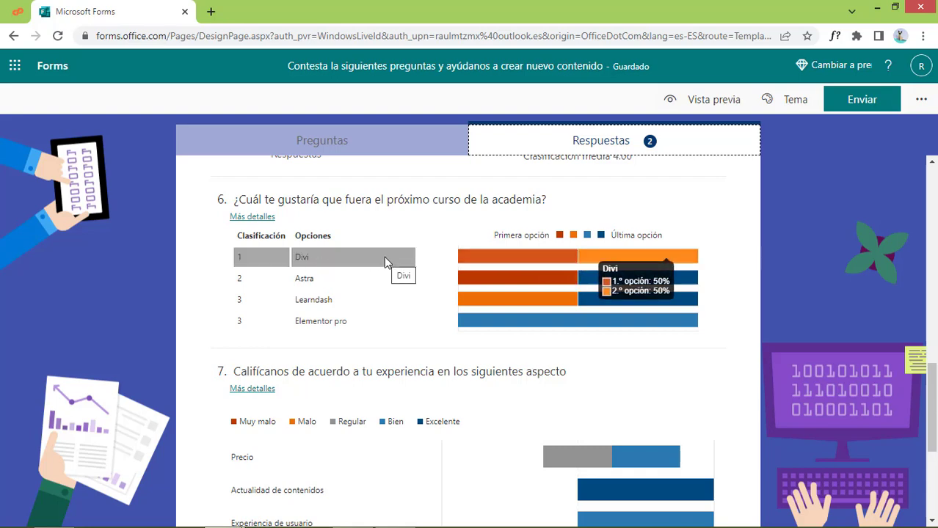
scroll(571, 371, "down", 2)
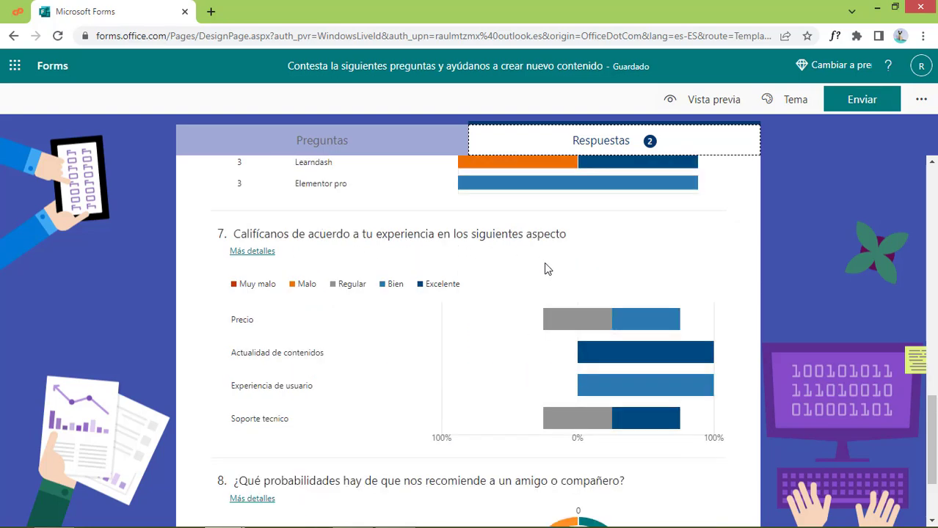
scroll(545, 394, "down", 2)
scroll(546, 394, "down", 2)
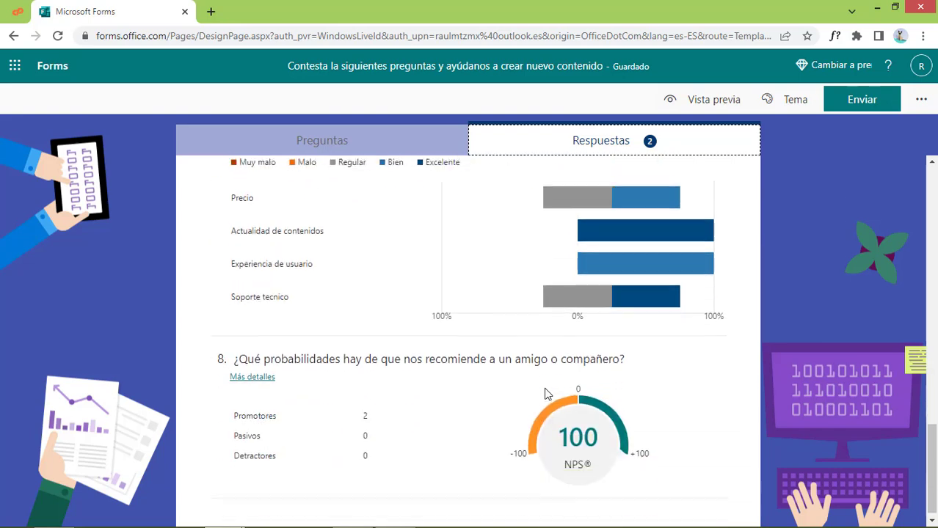
scroll(547, 392, "up", 1)
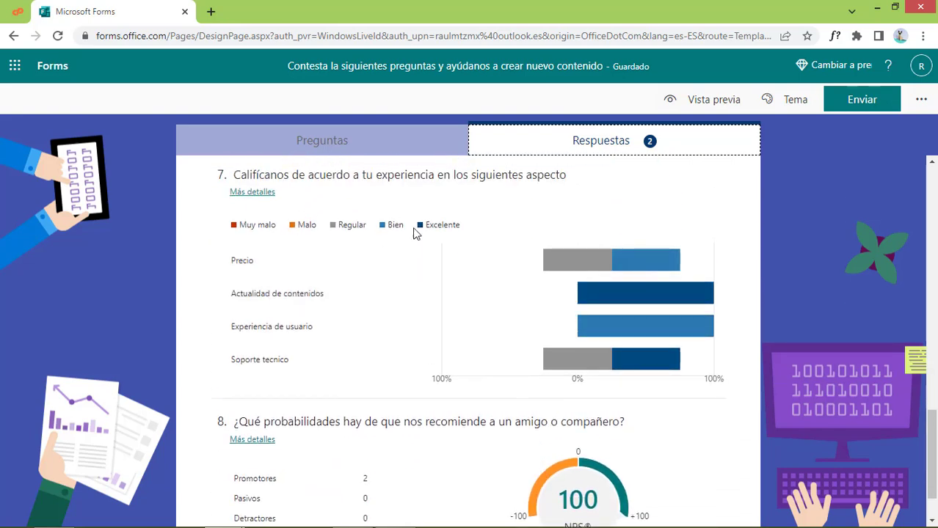
mouse_move(262, 273)
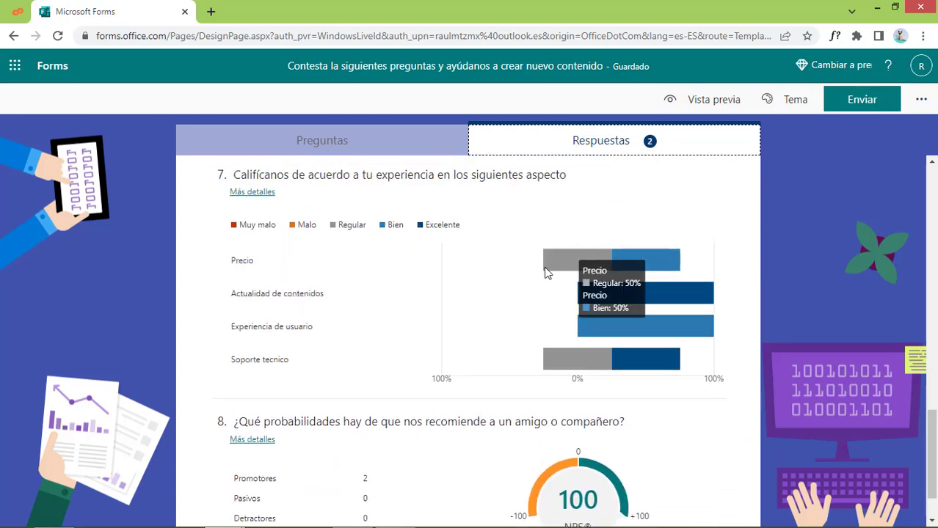
mouse_move(589, 258)
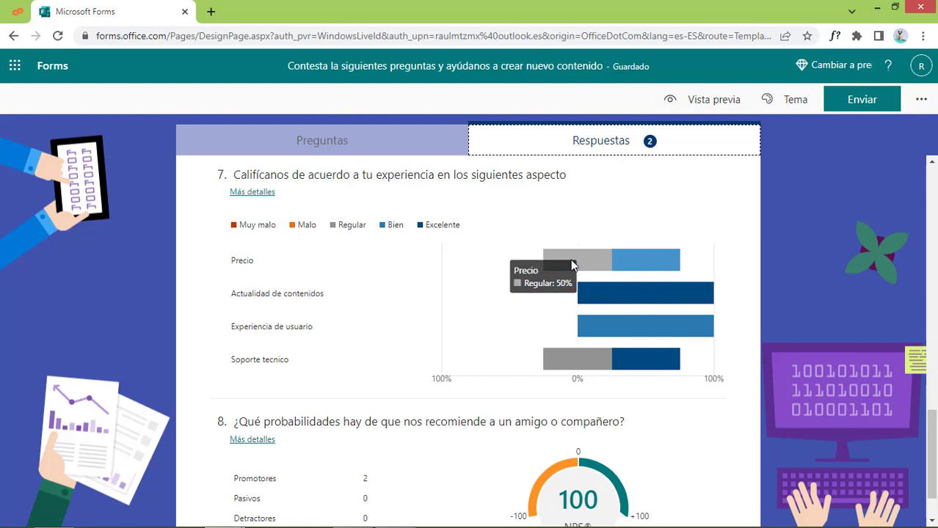
mouse_move(658, 270)
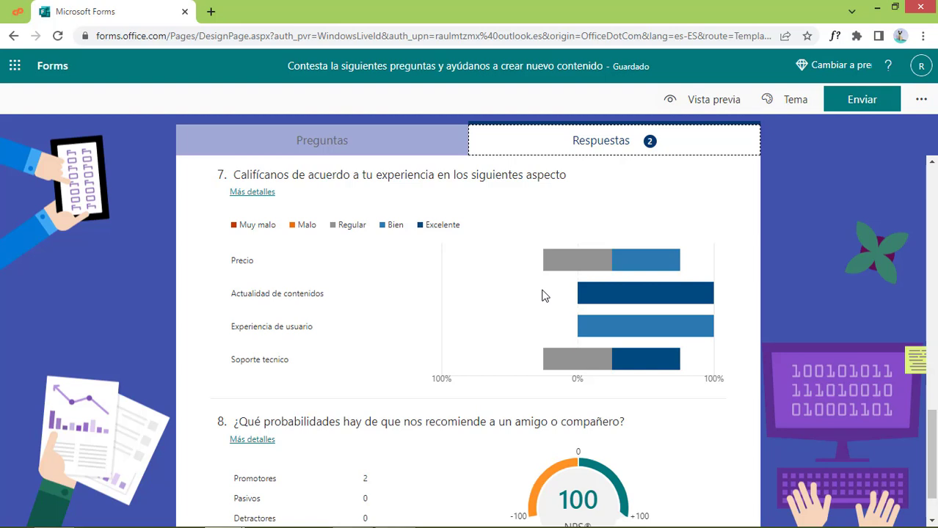
scroll(551, 349, "down", 1)
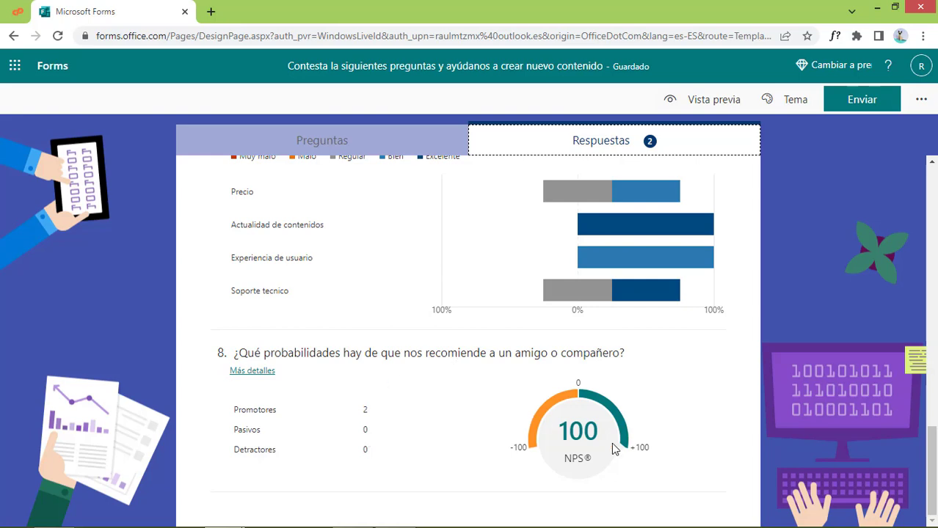
scroll(612, 442, "up", 7)
scroll(614, 448, "up", 7)
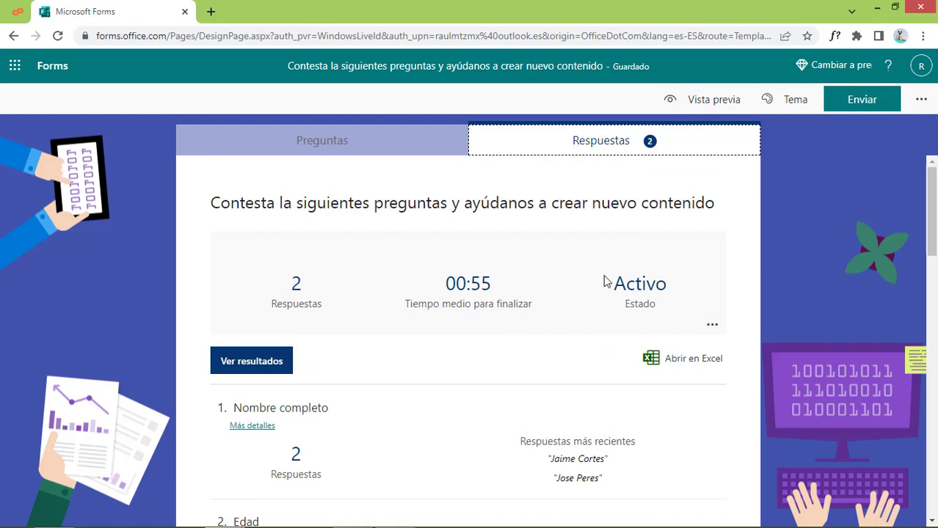
left_click(270, 365)
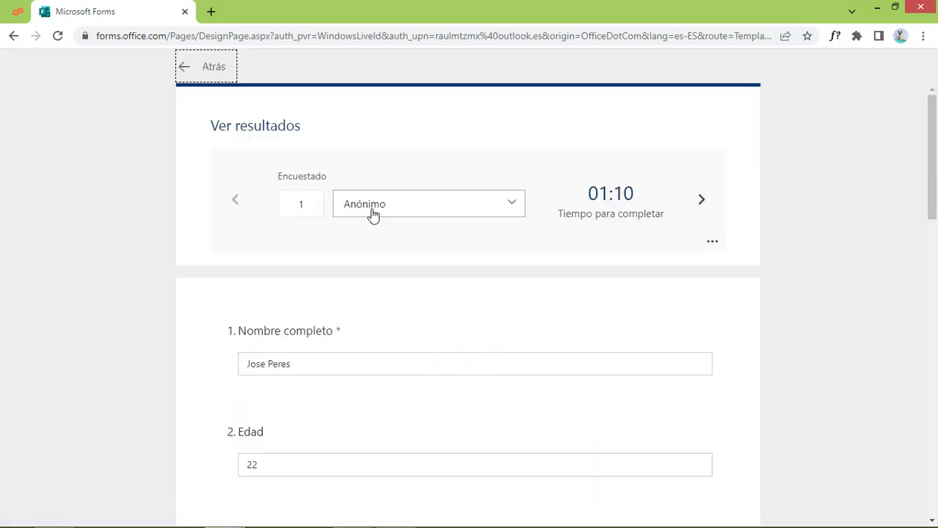
scroll(435, 338, "down", 12)
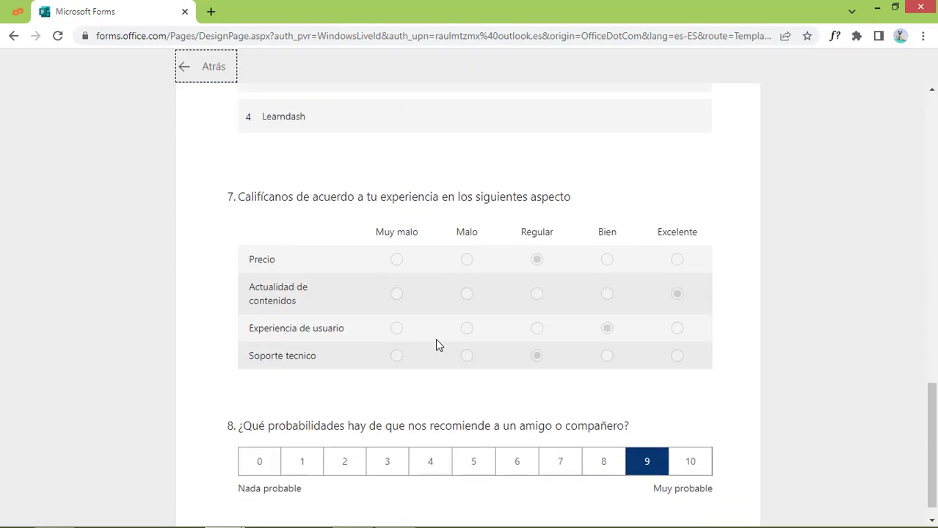
scroll(435, 346, "up", 12)
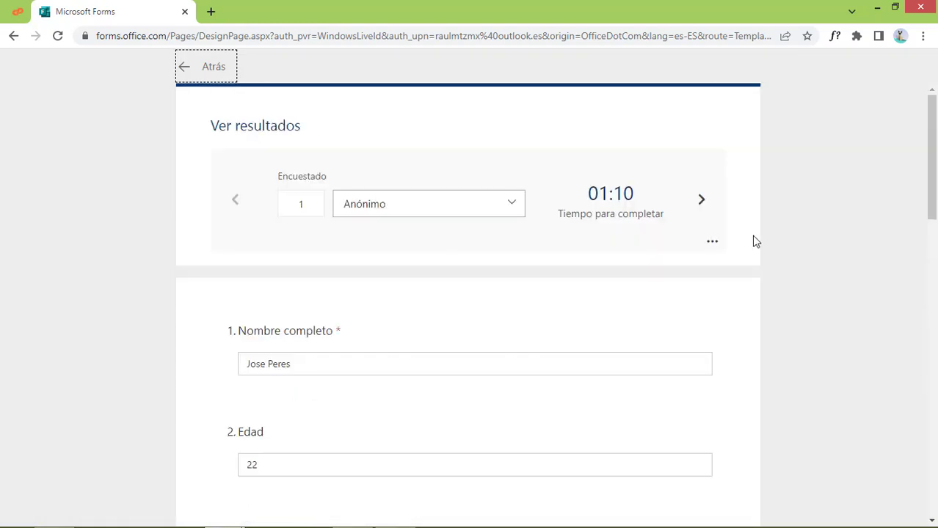
left_click(702, 201)
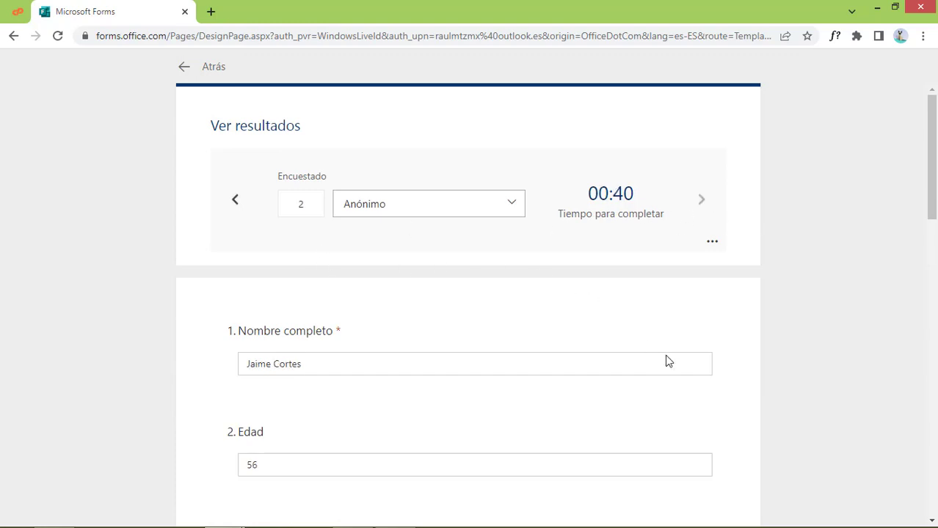
scroll(667, 358, "down", 14)
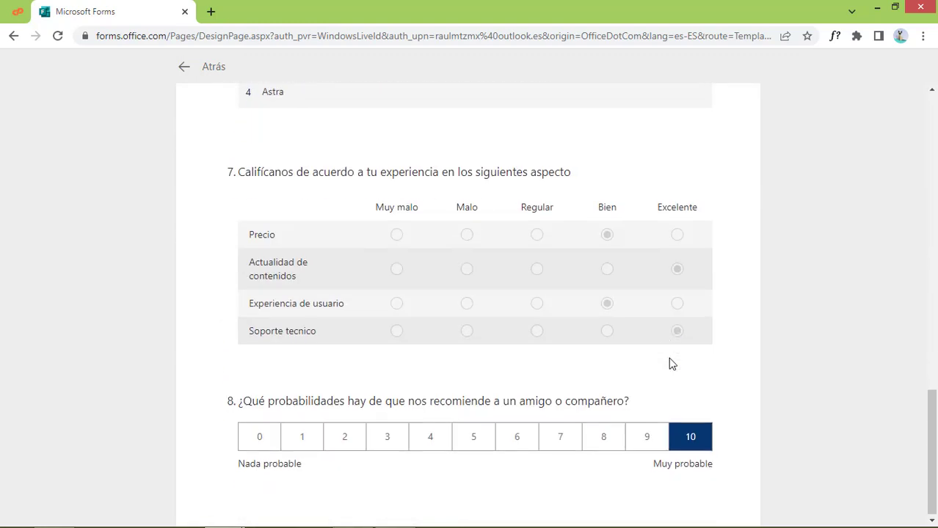
scroll(669, 363, "up", 15)
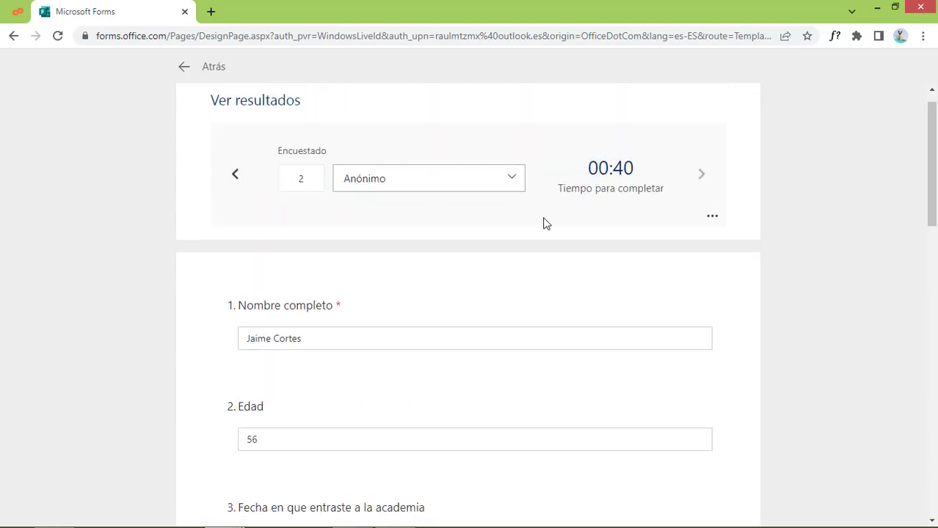
left_click(197, 67)
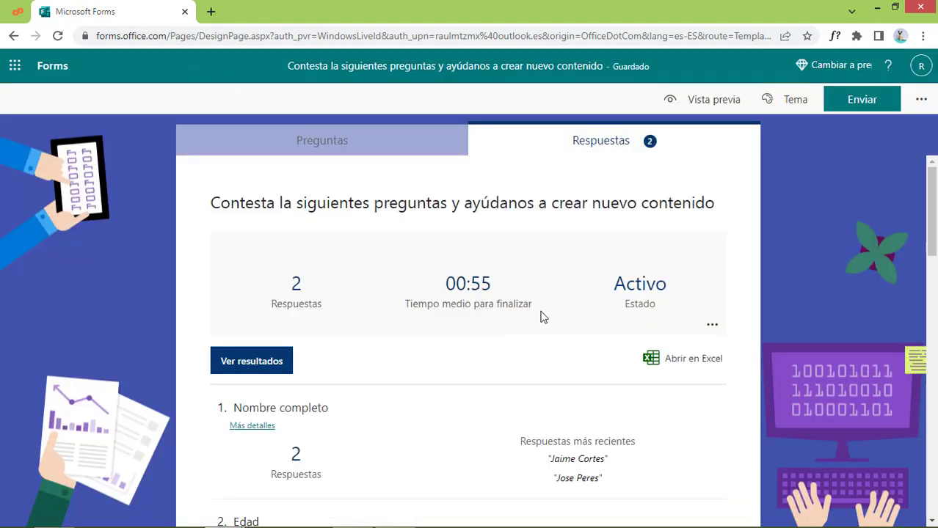
Export the responses via Abrir en Excel, save the .xlsx file, and open it
left_click(697, 360)
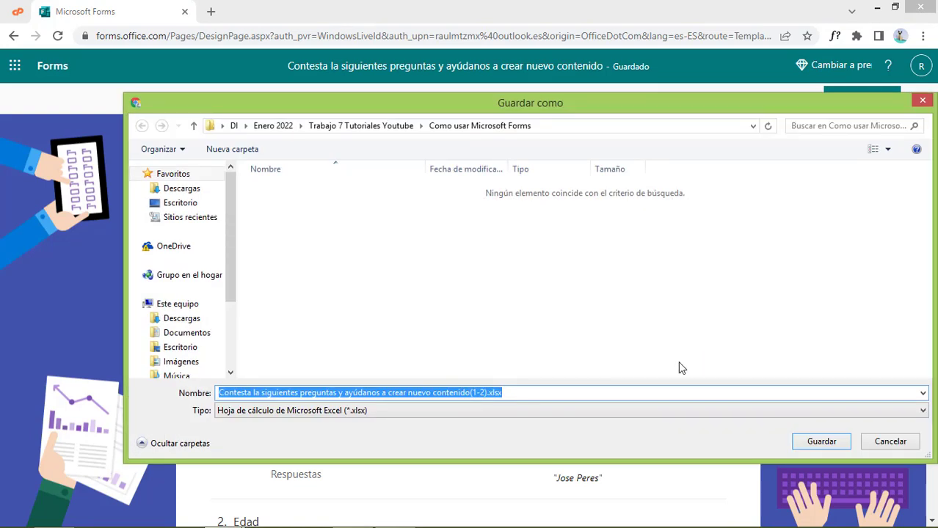
left_click(822, 441)
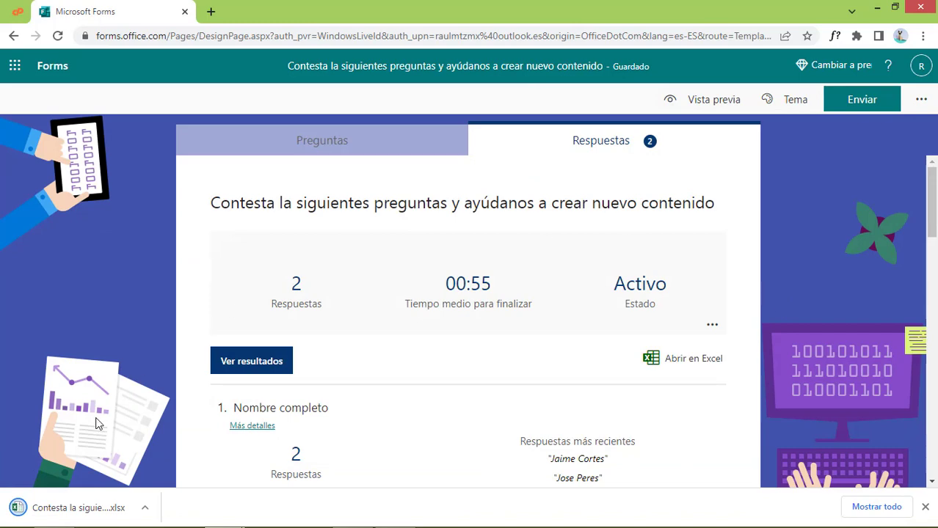
left_click(65, 509)
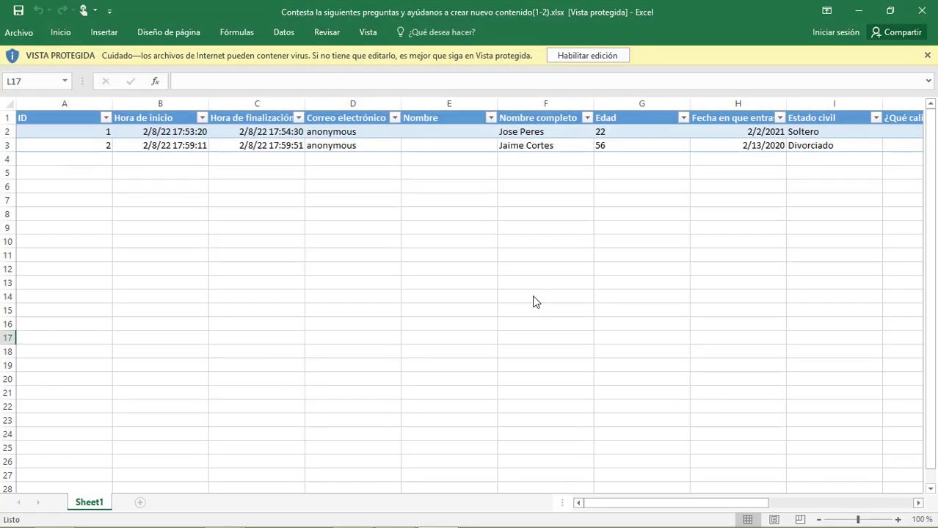
Dismiss the Protected View bar and close the exported responses workbook
left_click(927, 55)
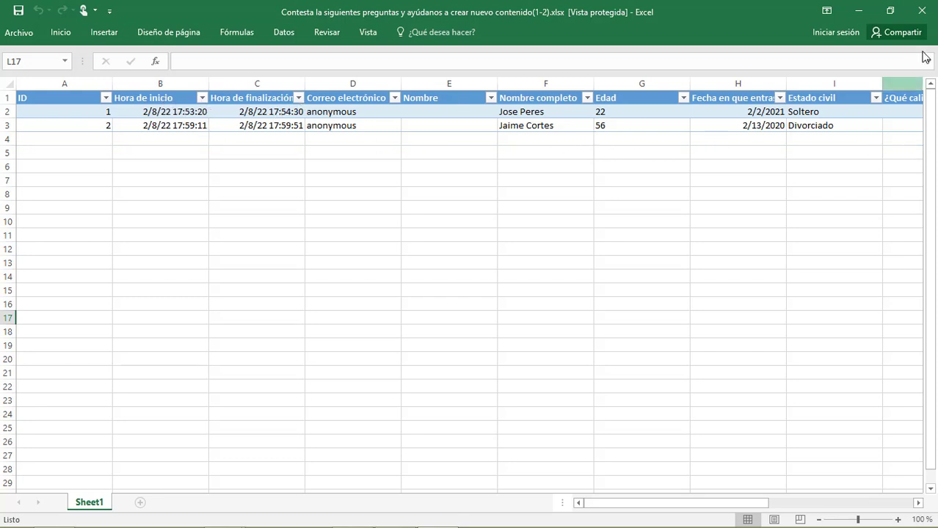
left_click(922, 10)
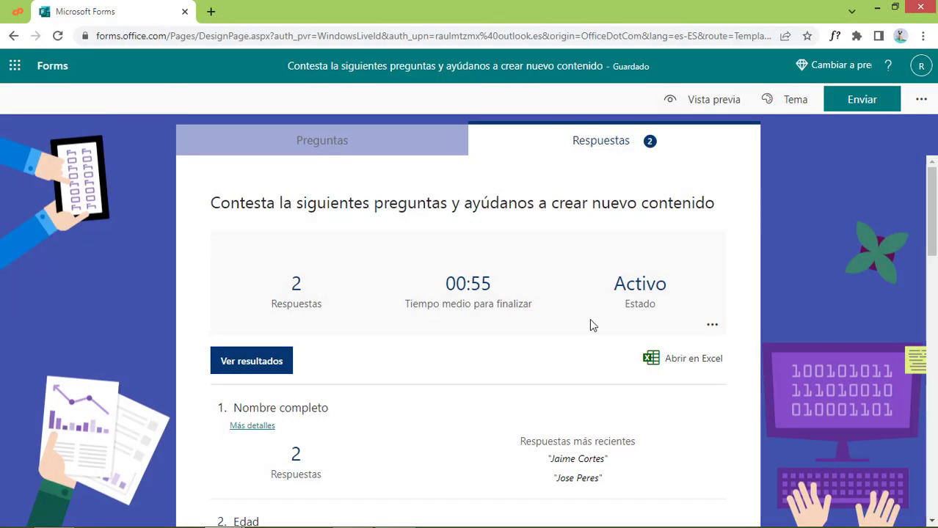
Leave the survey by returning to the Forms home page
left_click(53, 71)
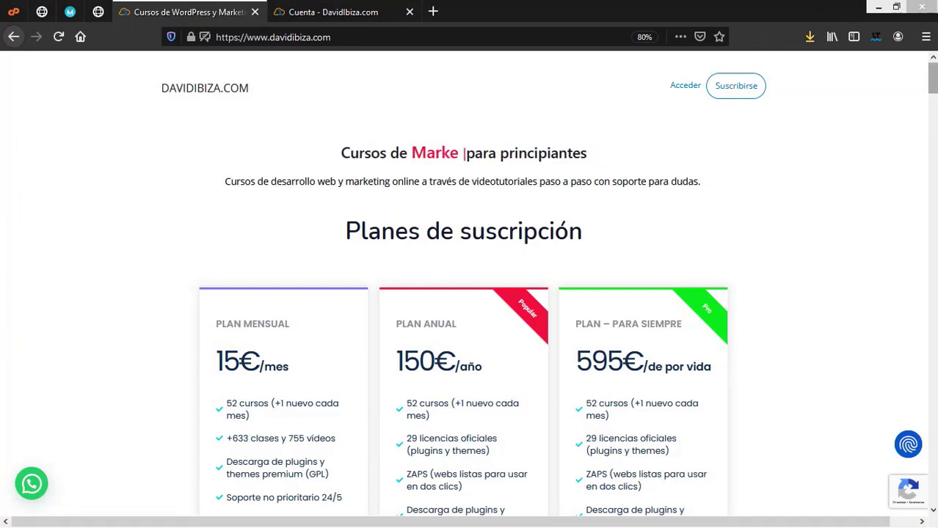
scroll(470, 293, "down", 4)
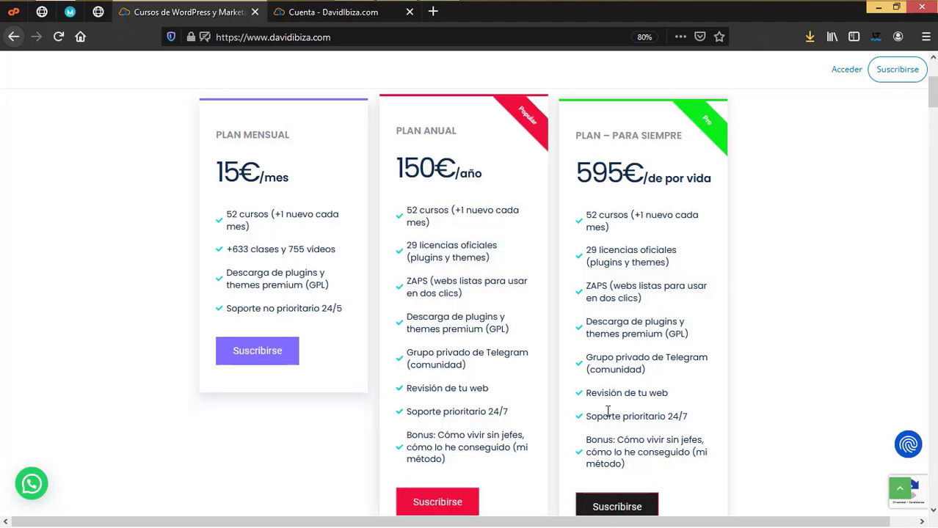
scroll(646, 397, "up", 3)
scroll(631, 397, "down", 1)
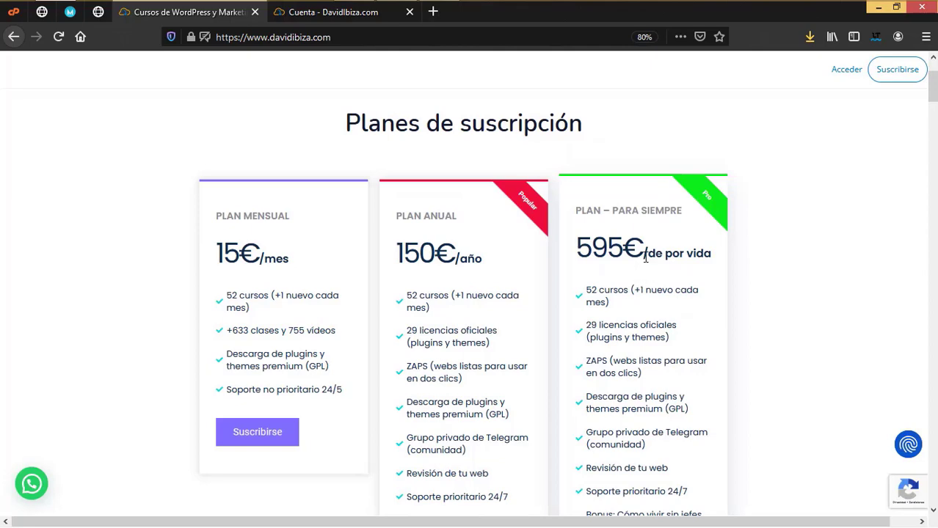
scroll(640, 432, "down", 3)
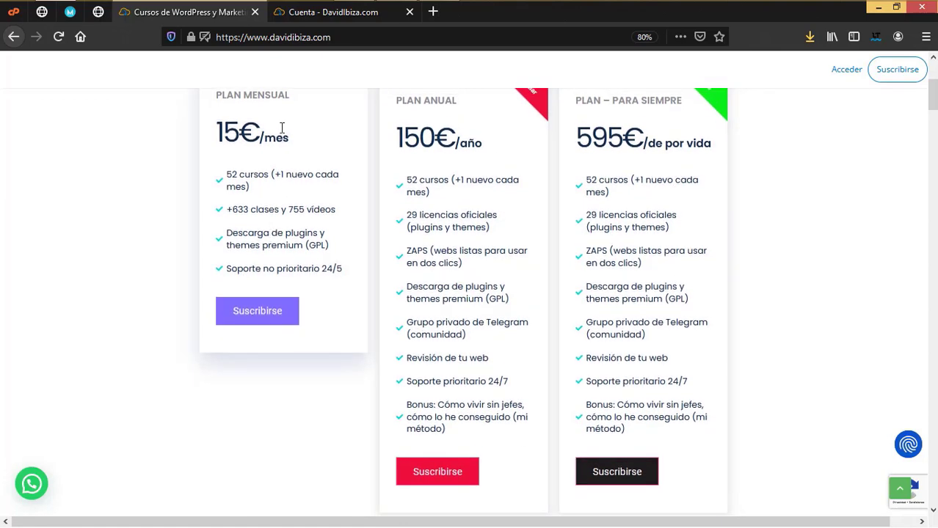
scroll(419, 371, "up", 3)
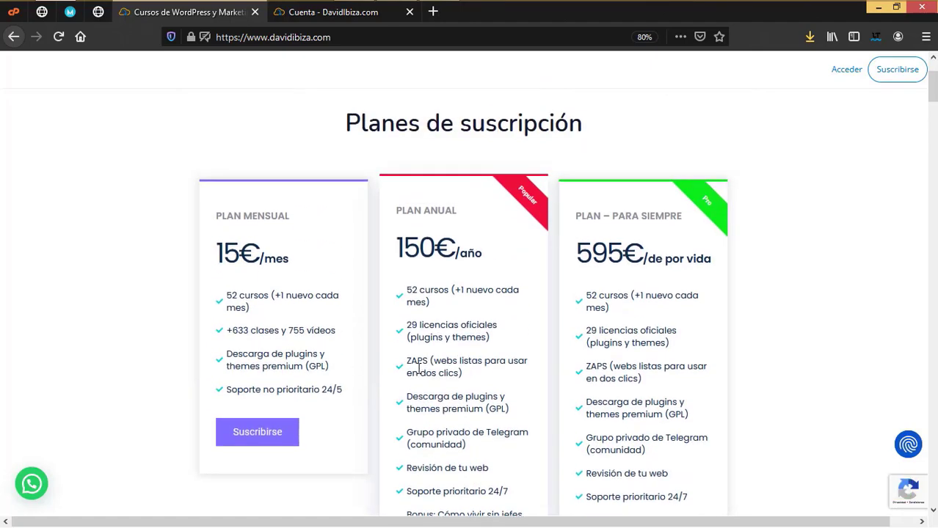
scroll(472, 378, "down", 10)
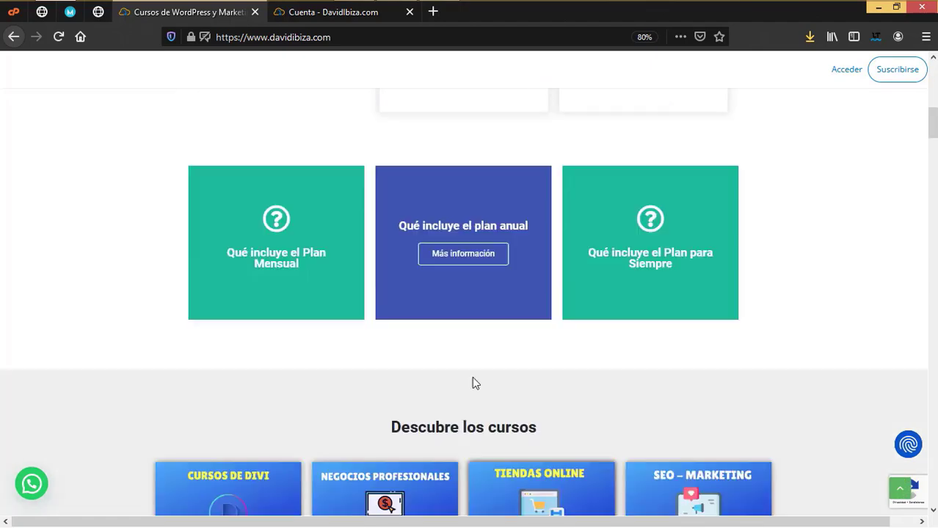
Scroll down the davidibiza.com homepage past the course cards to the subscription FAQ
scroll(473, 378, "down", 3)
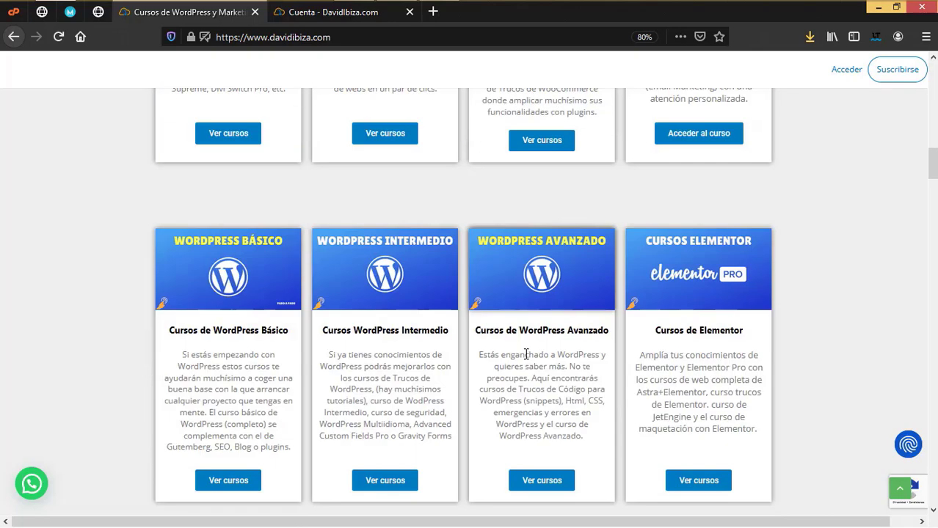
scroll(525, 354, "down", 10)
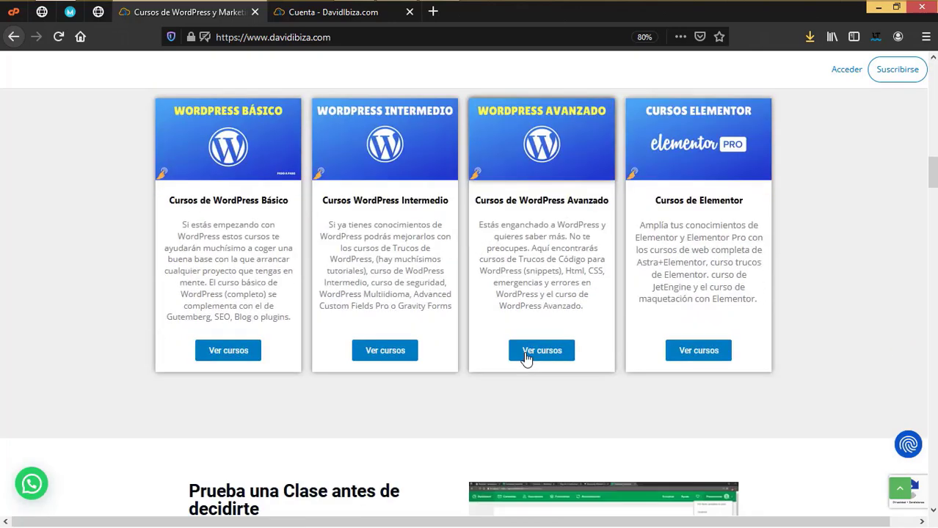
scroll(526, 358, "down", 5)
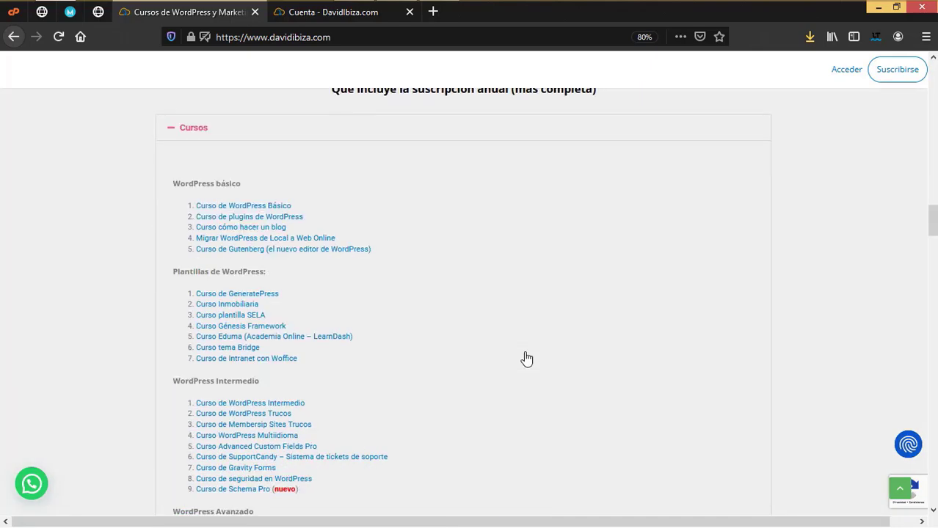
scroll(311, 376, "down", 20)
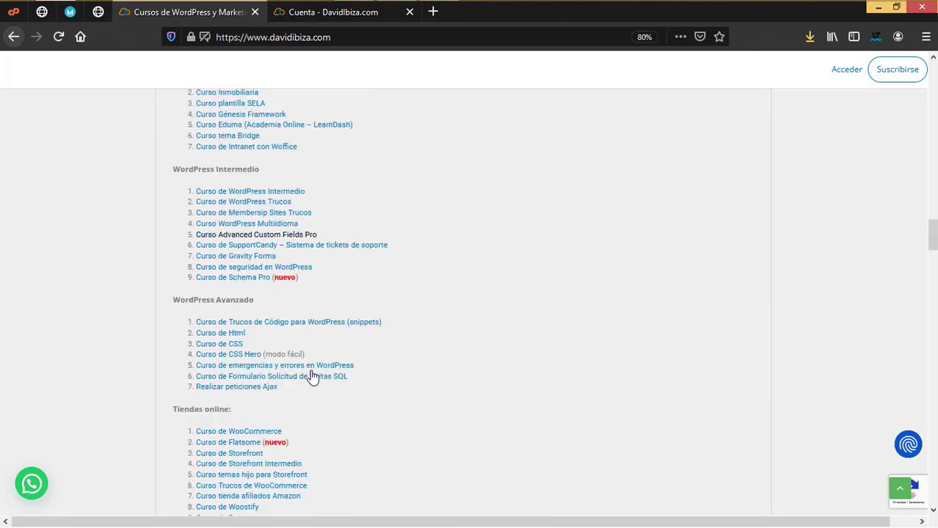
scroll(312, 375, "down", 9)
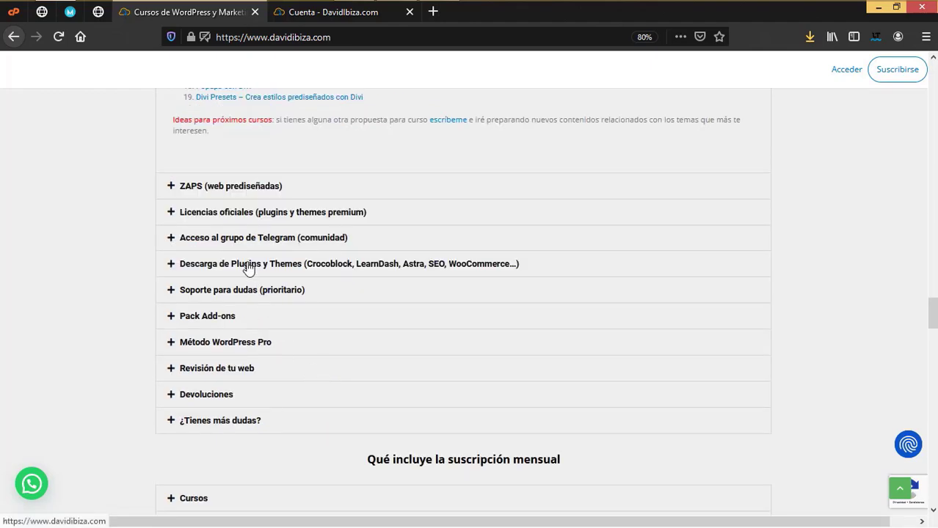
scroll(274, 275, "down", 14)
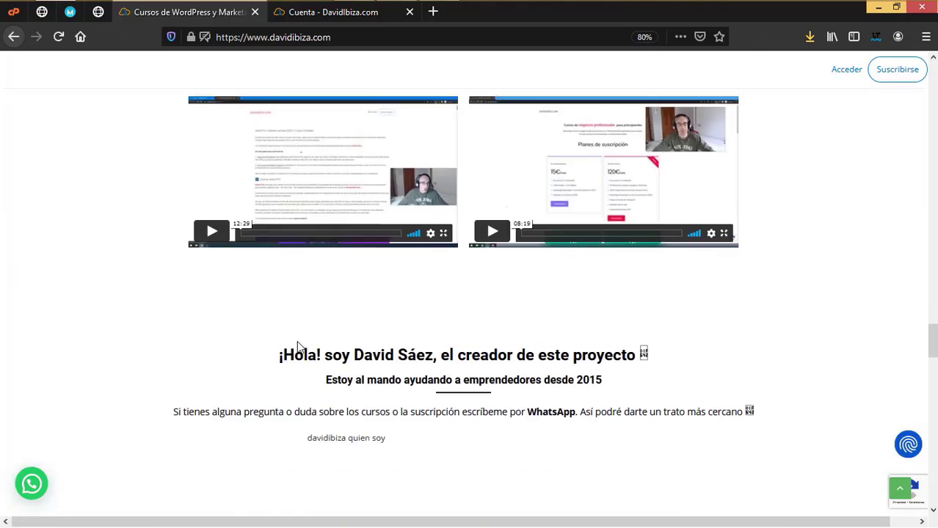
scroll(297, 346, "up", 6)
scroll(297, 347, "up", 6)
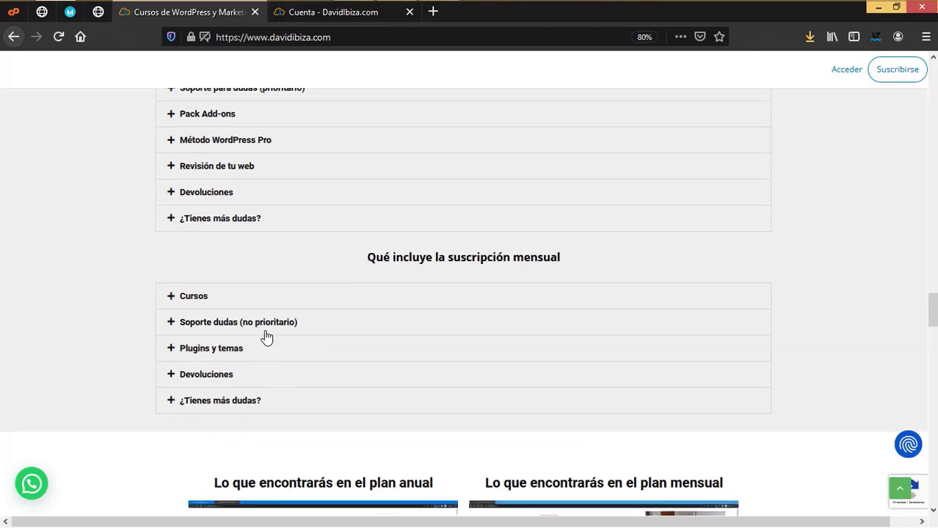
scroll(266, 336, "up", 4)
scroll(278, 323, "up", 5)
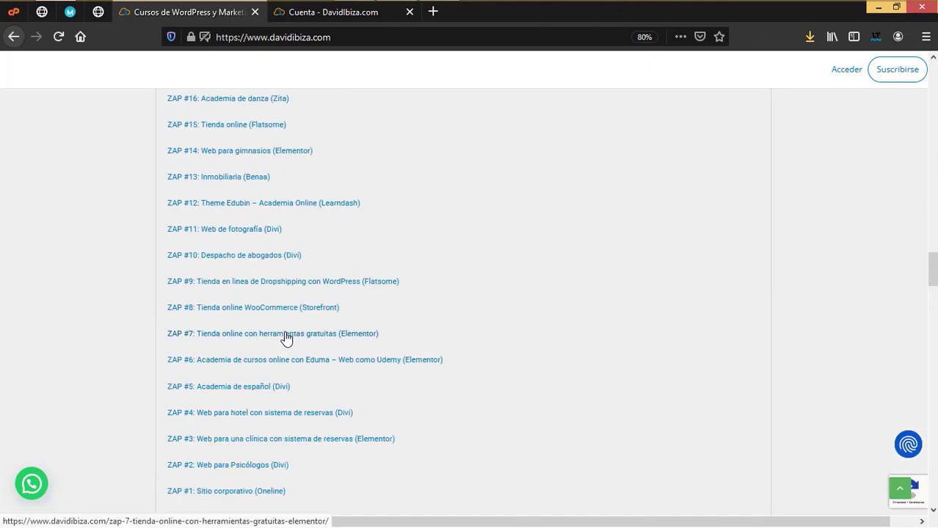
scroll(284, 331, "down", 7)
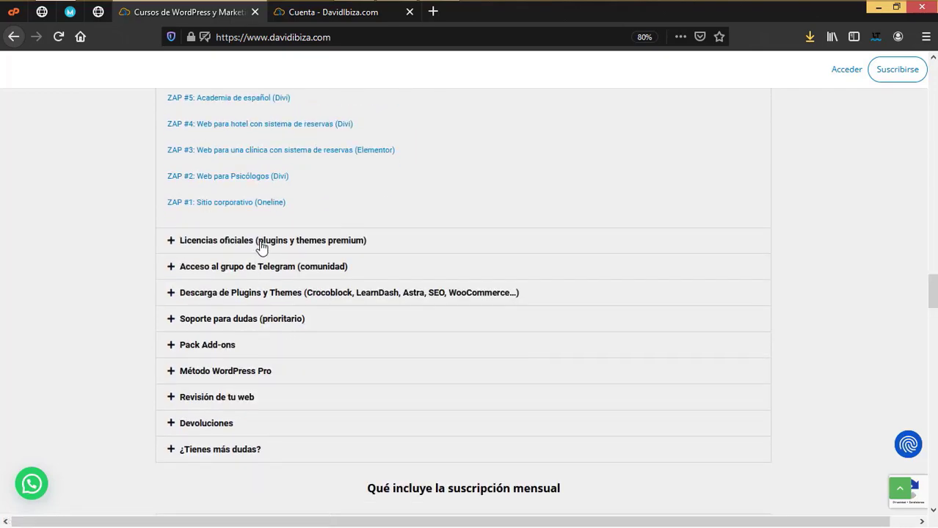
Expand the Licencias oficiales entry and scroll through its licence list and testimonials
left_click(262, 243)
scroll(299, 339, "down", 6)
scroll(306, 353, "up", 2)
scroll(307, 353, "up", 14)
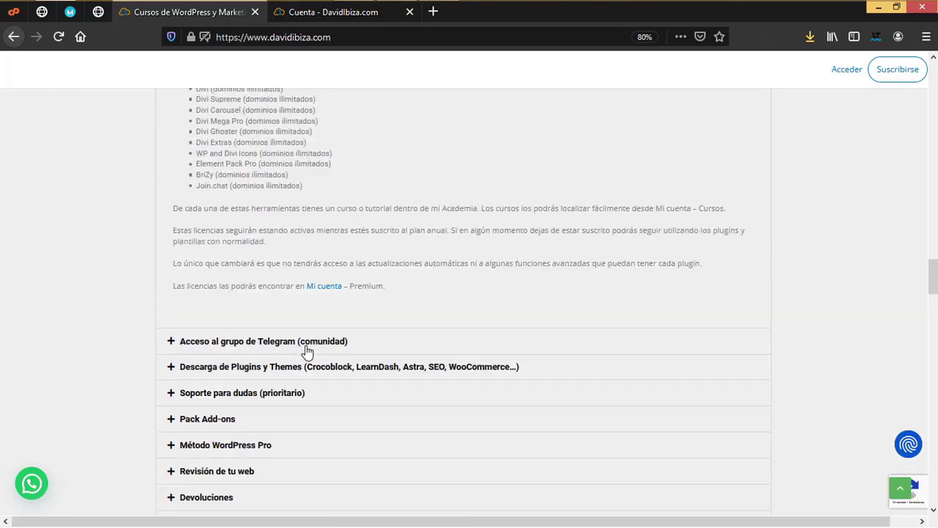
scroll(281, 317, "down", 12)
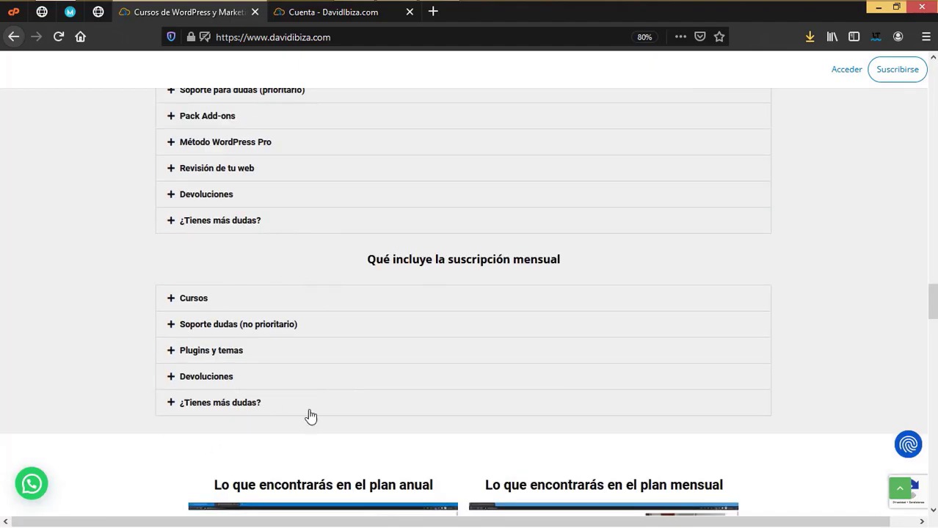
scroll(387, 419, "down", 13)
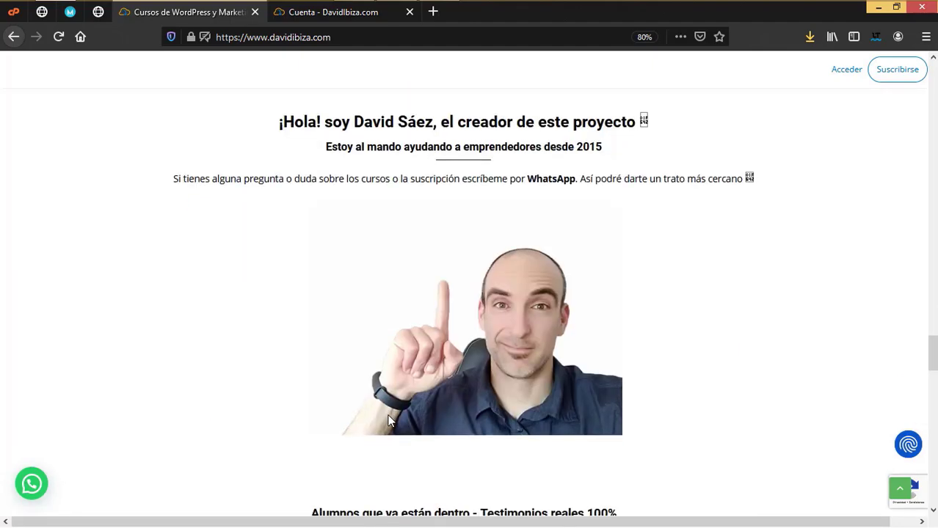
scroll(388, 419, "down", 10)
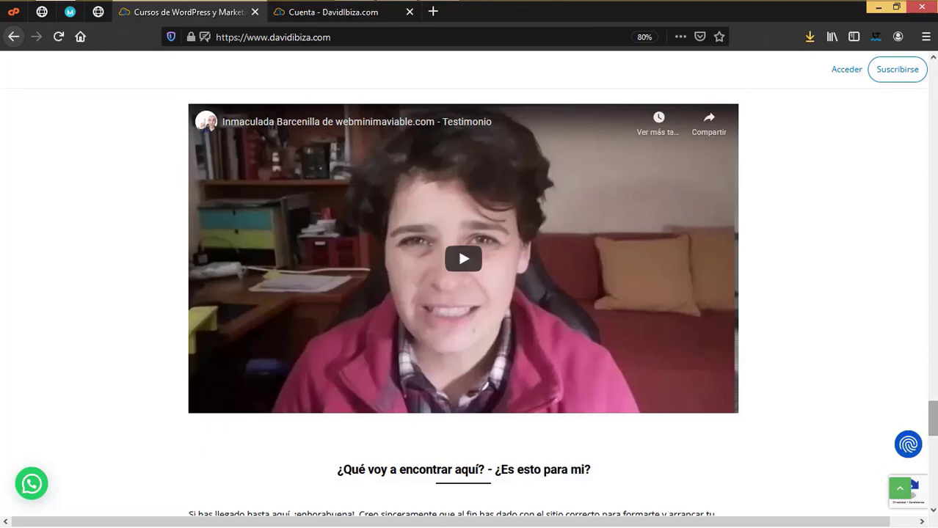
left_click_drag(932, 420, 934, 504)
Browse the courses listed on the Cuenta account page in the other tab
key("ctrl+Tab")
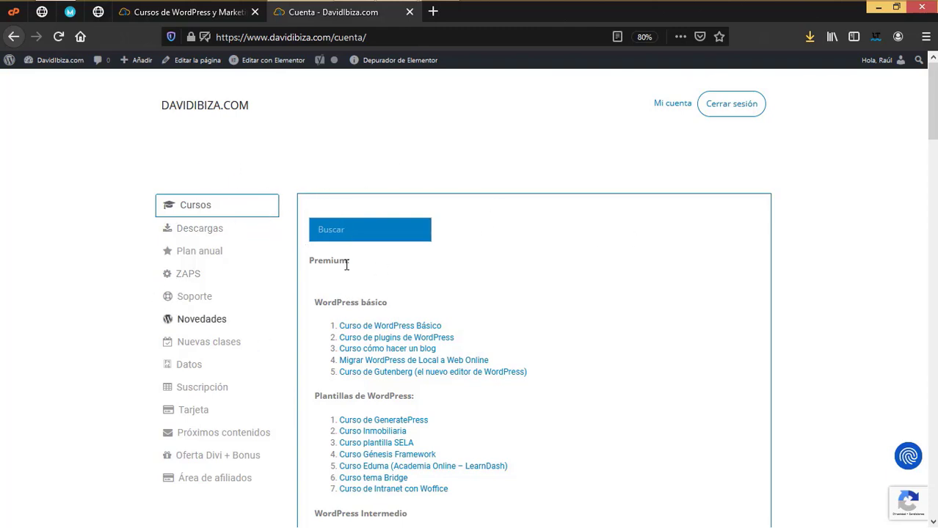
scroll(424, 357, "down", 3)
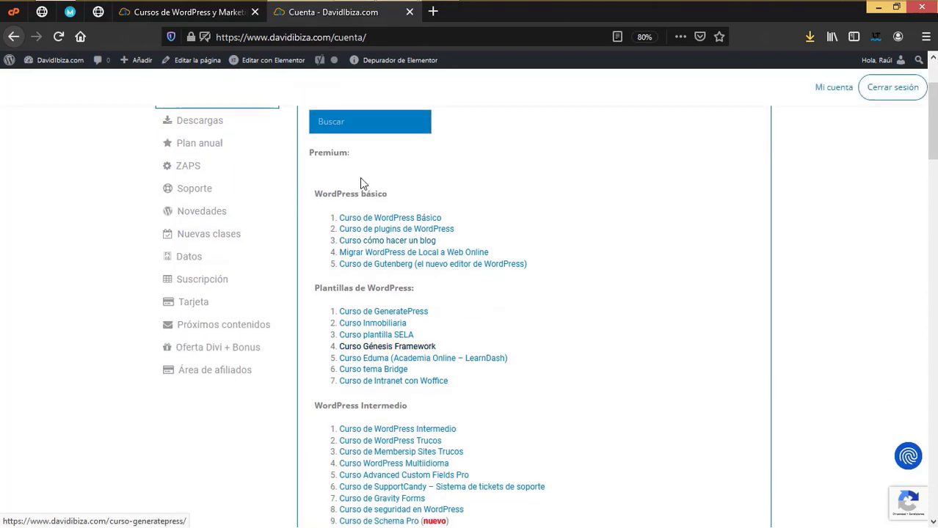
scroll(396, 323, "down", 10)
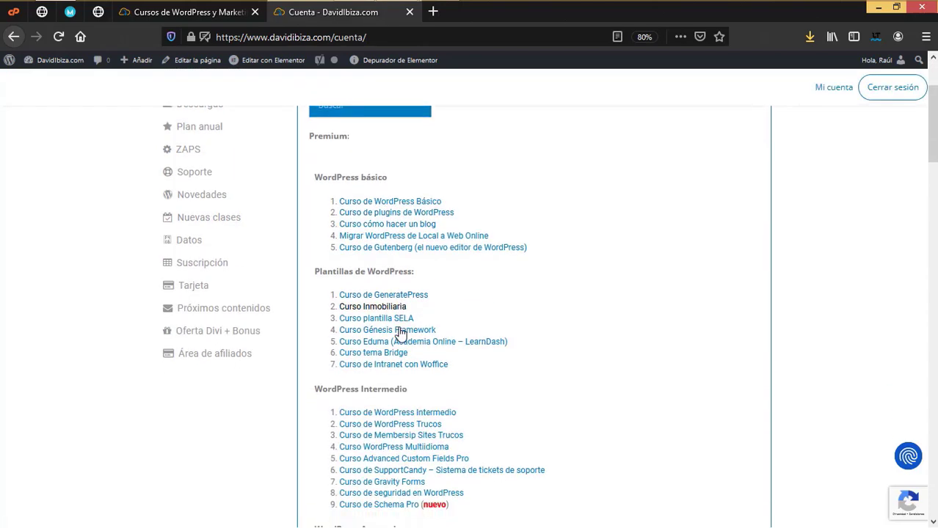
scroll(400, 331, "down", 6)
scroll(400, 330, "down", 15)
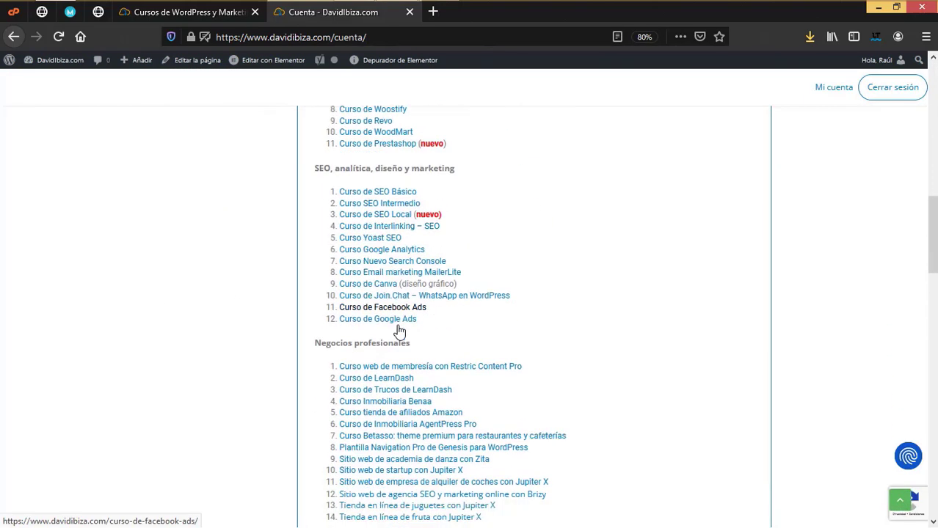
scroll(400, 328, "down", 10)
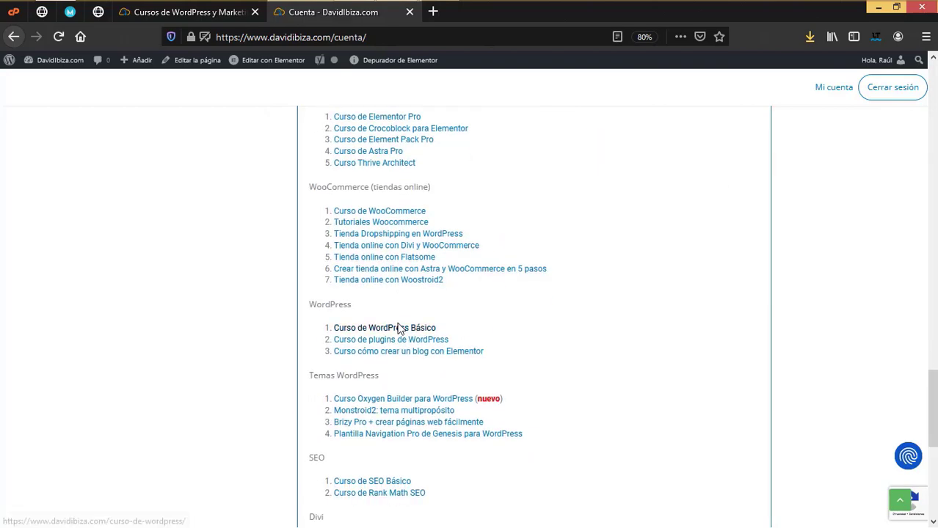
scroll(400, 326, "up", 20)
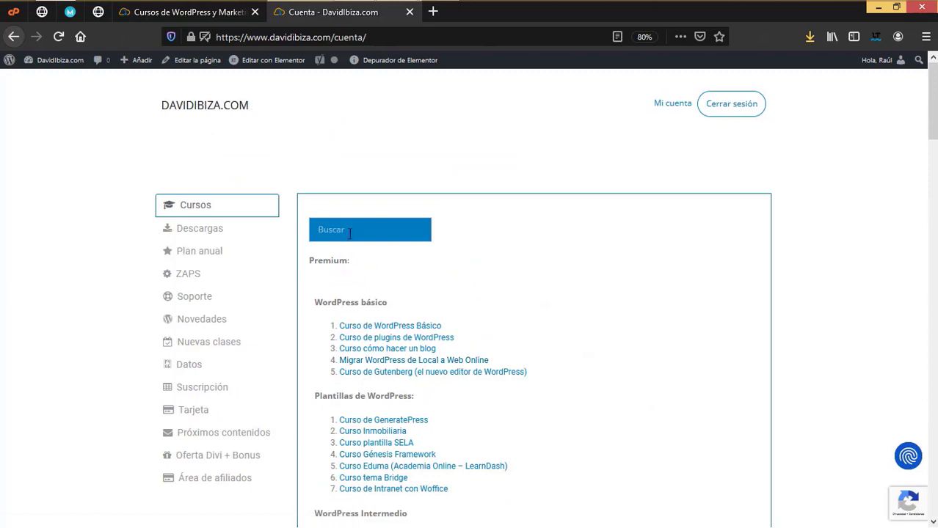
Review the Descargas downloads list and the Plan anual section with its bonus video
left_click(214, 234)
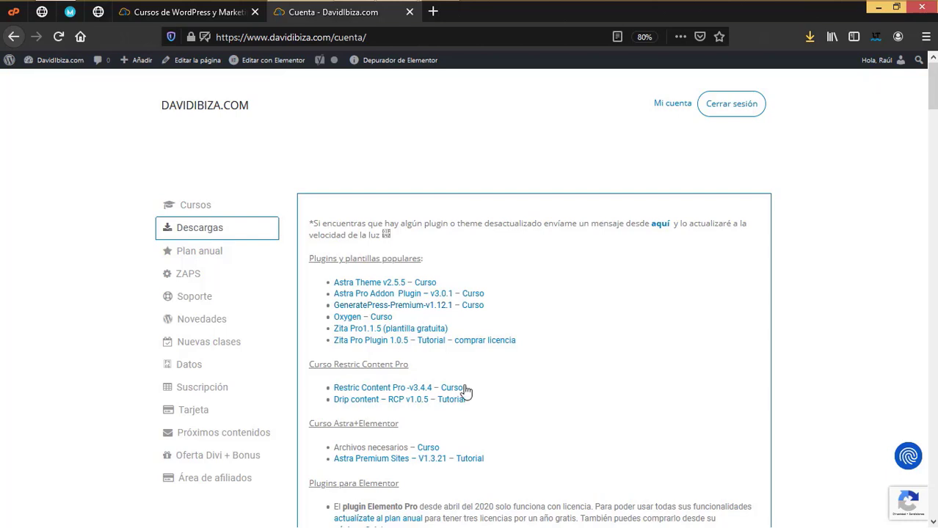
left_click(216, 257)
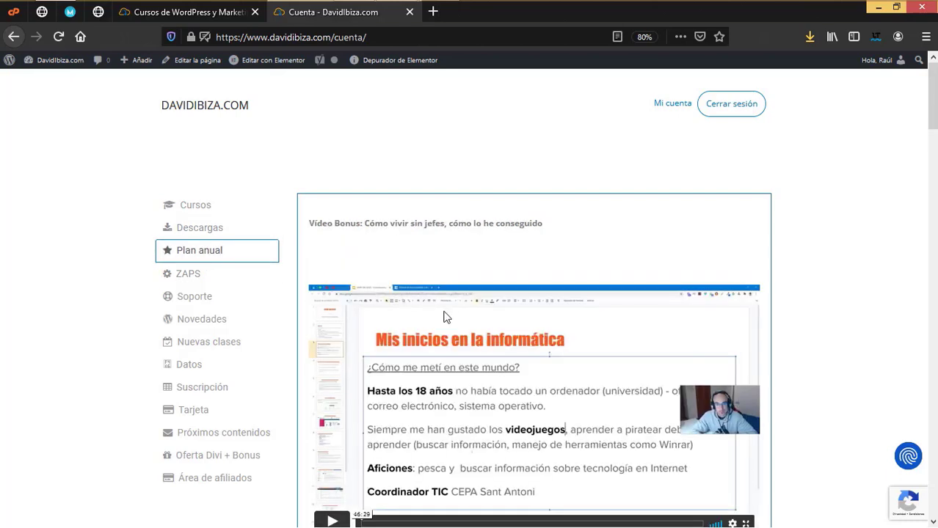
scroll(444, 321, "down", 5)
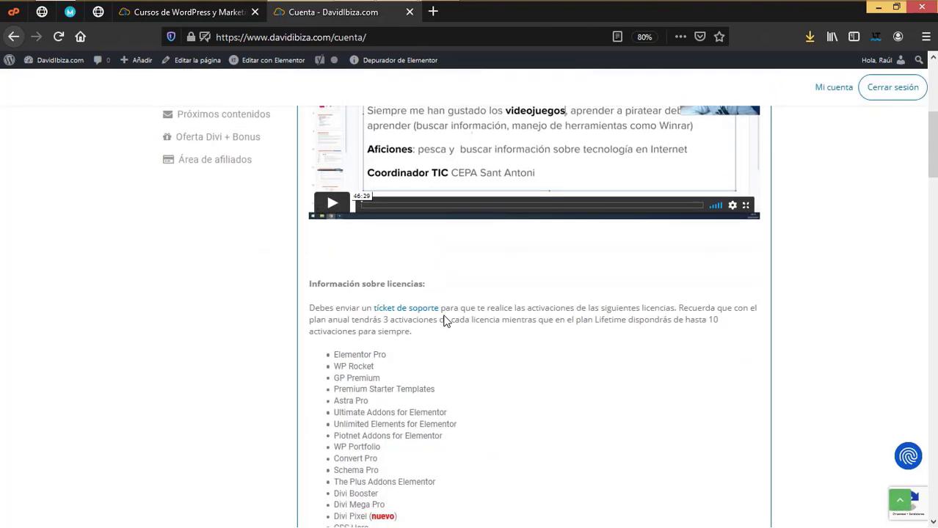
scroll(411, 294, "down", 2)
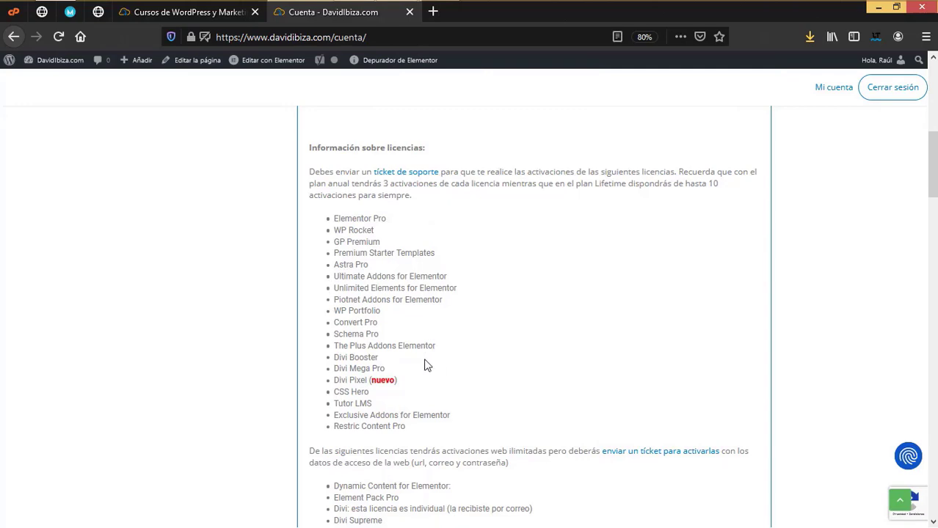
scroll(427, 365, "up", 6)
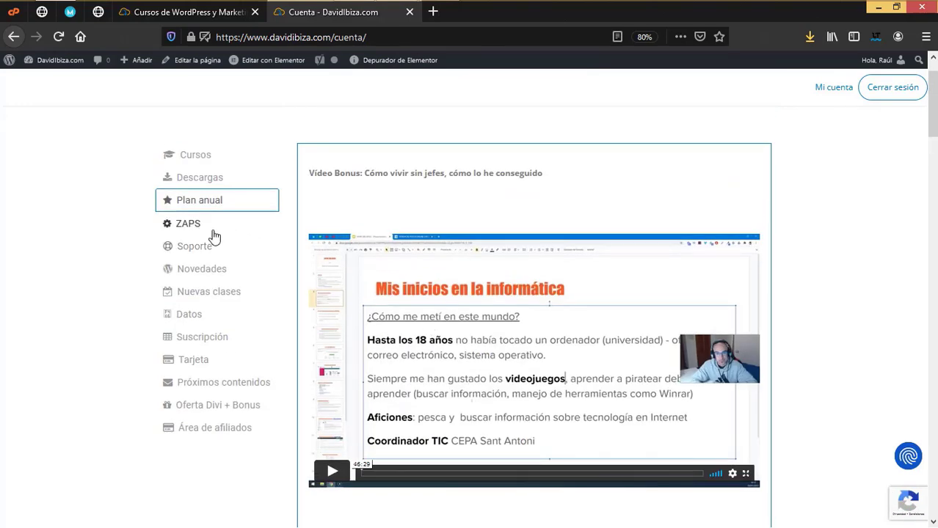
Check the available ZAPs in the ZAPS section, then return to the homepage's subscription plans
left_click(192, 224)
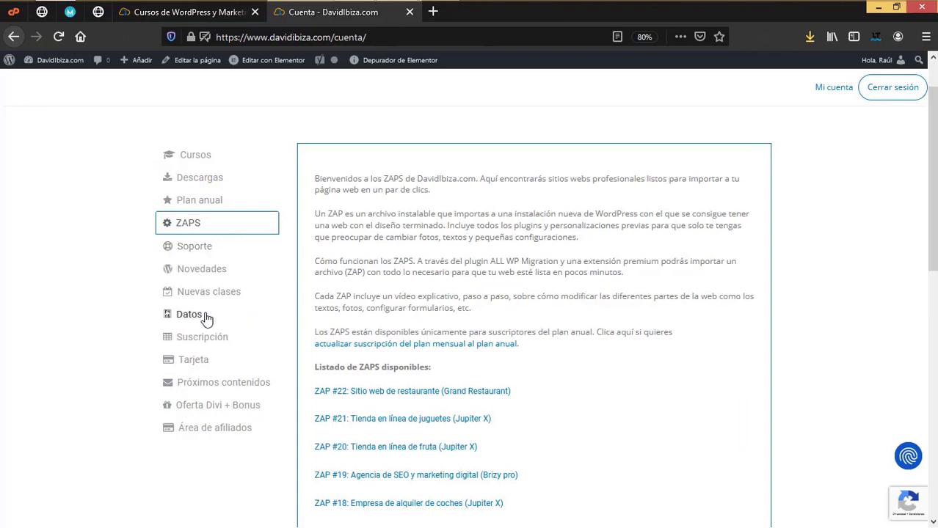
scroll(446, 408, "up", 1)
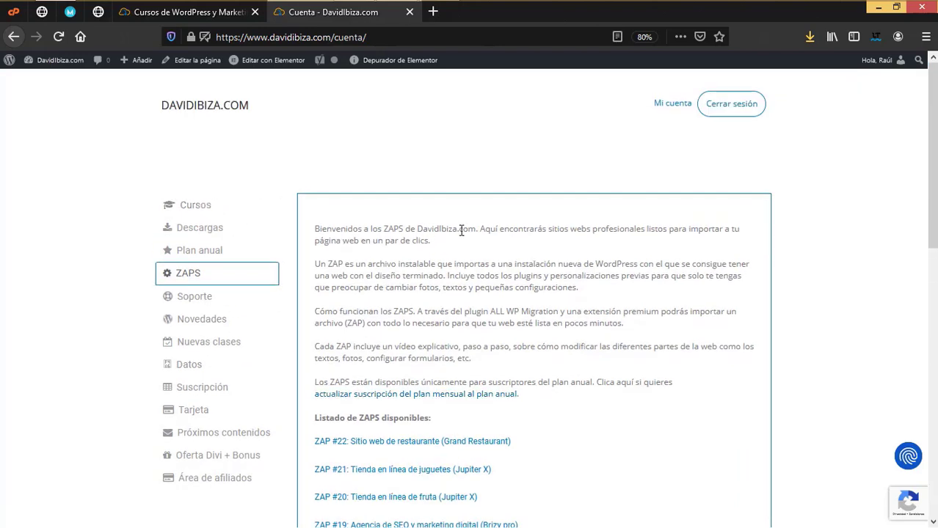
key("ctrl+shift+Tab")
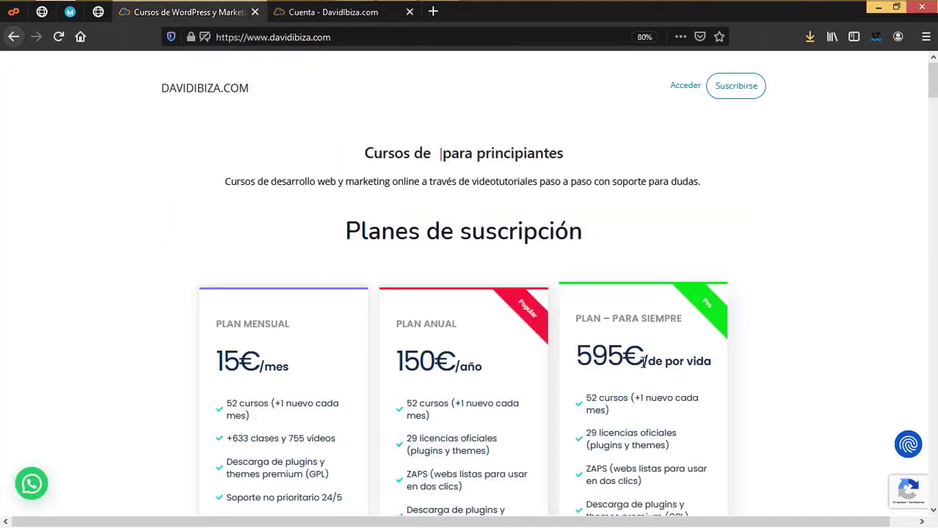